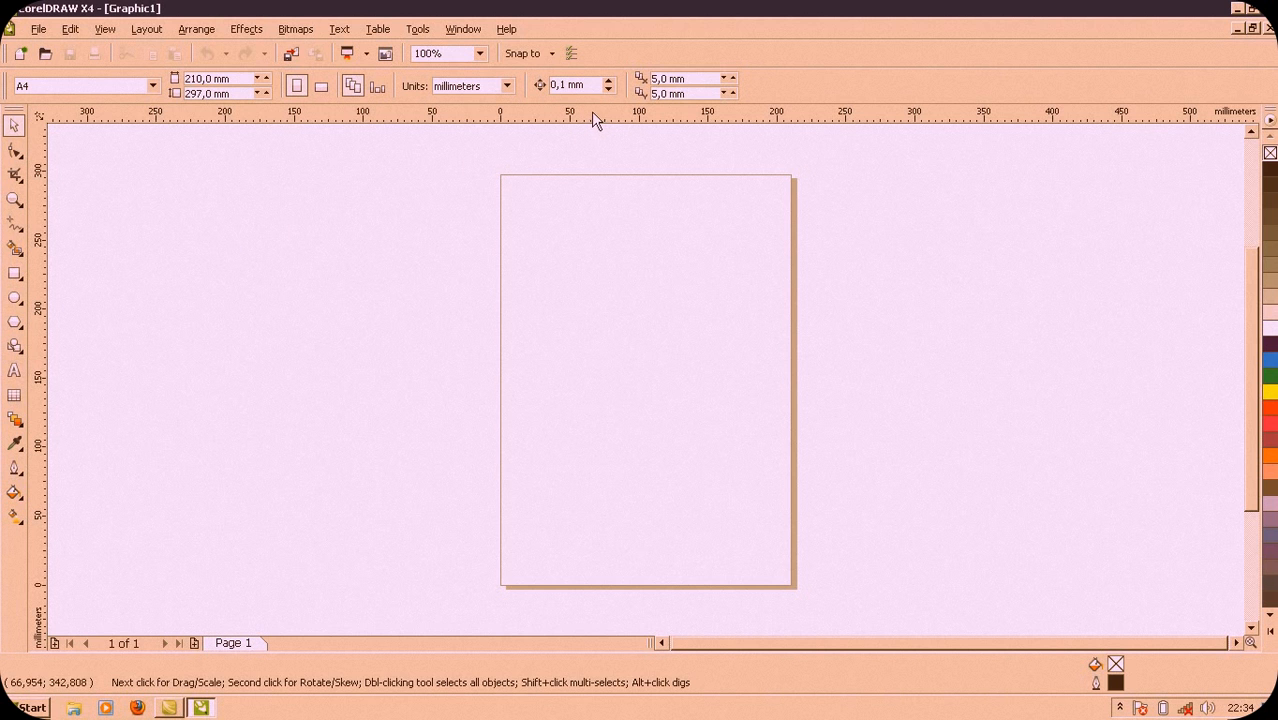
Step: Place horizontal guidelines at about 250 mm and 100 mm, and vertical guidelines at about 26 mm and 176 mm
left_click_drag(596, 116, 597, 240)
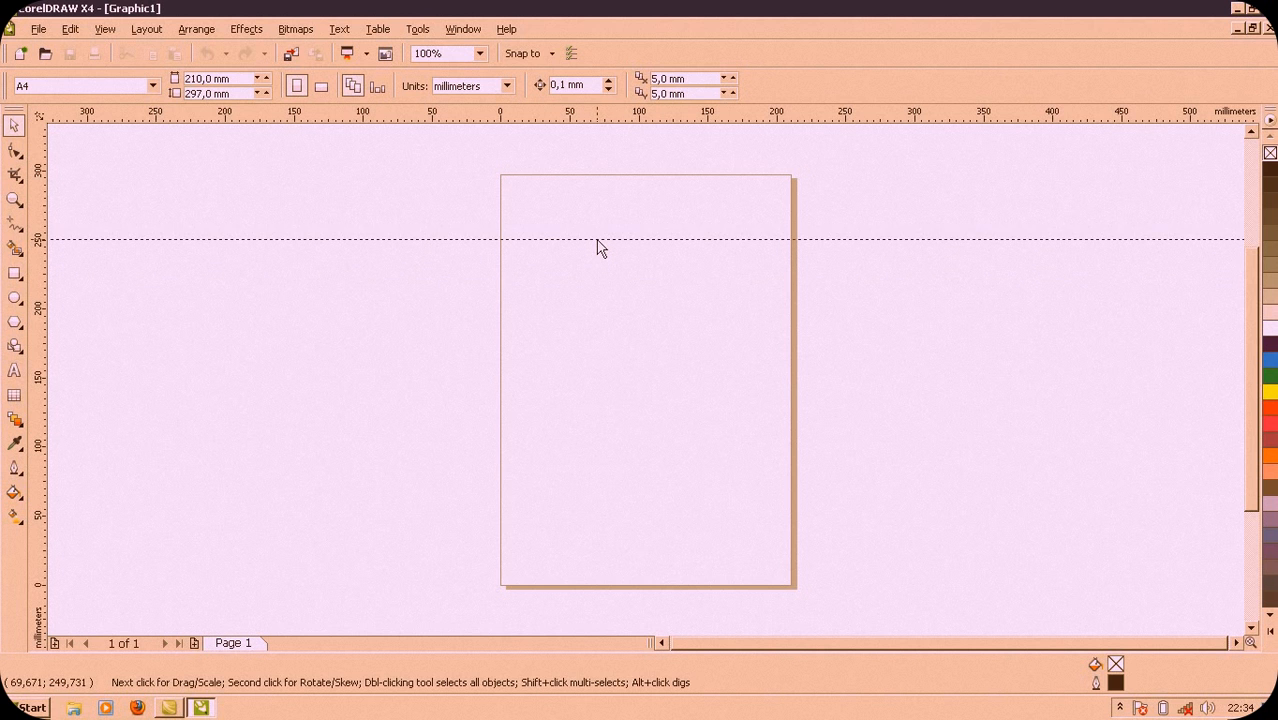
left_click_drag(597, 240, 594, 240)
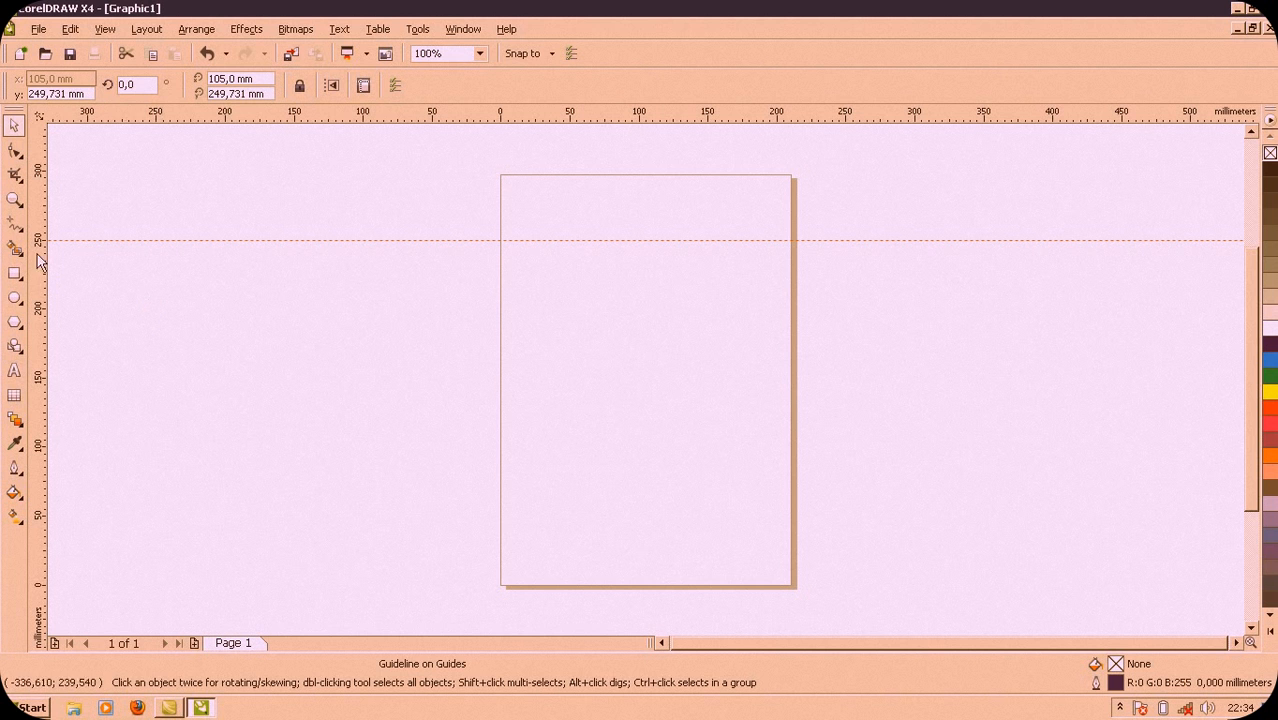
left_click_drag(633, 120, 661, 447)
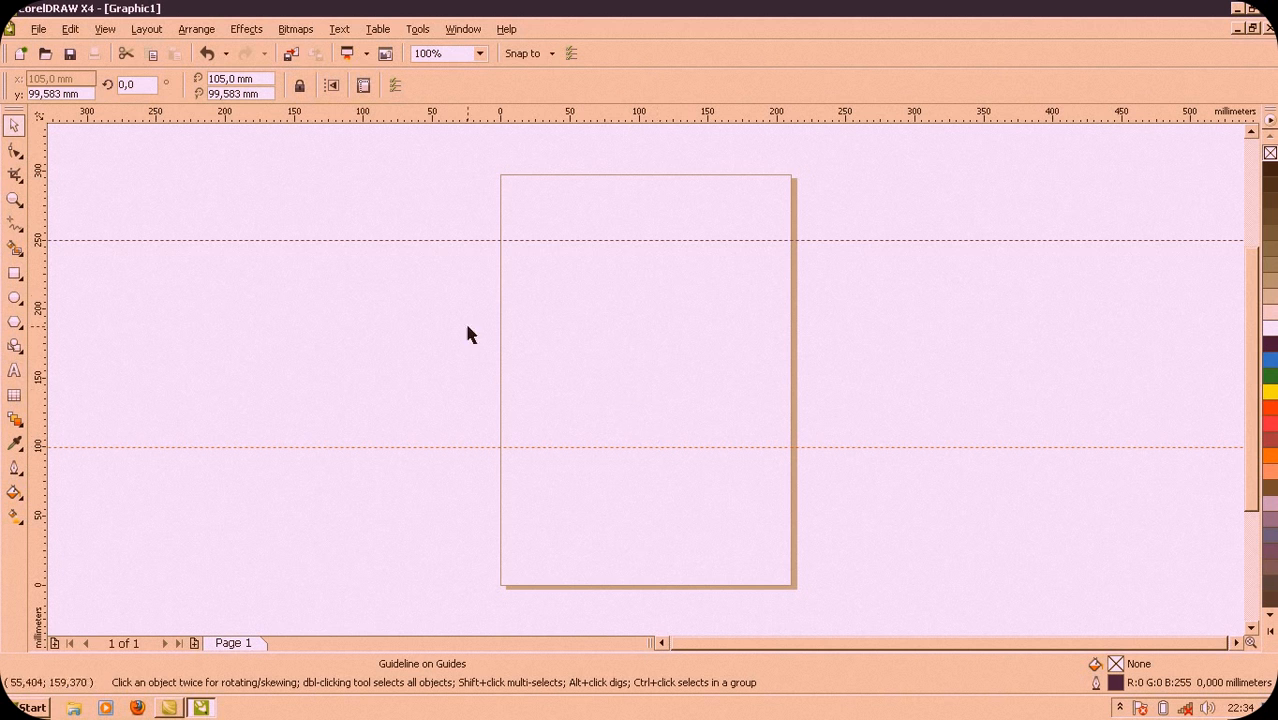
left_click_drag(43, 354, 537, 343)
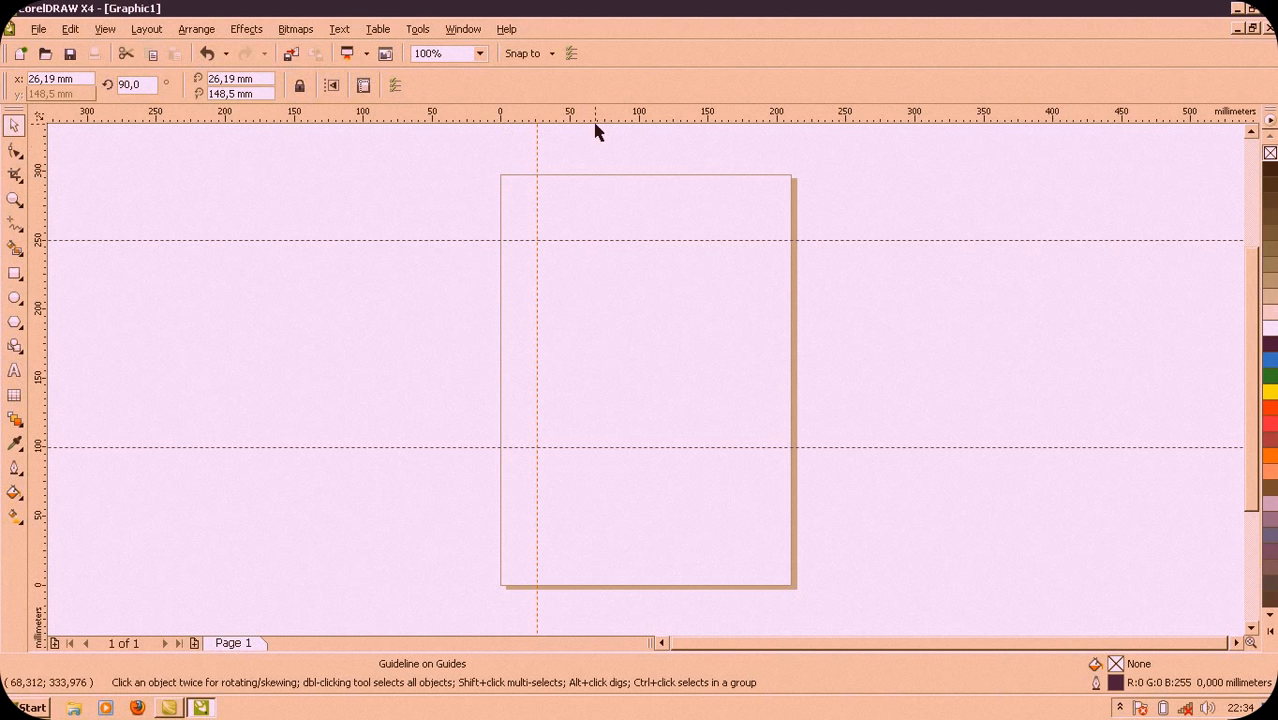
left_click_drag(42, 357, 744, 297)
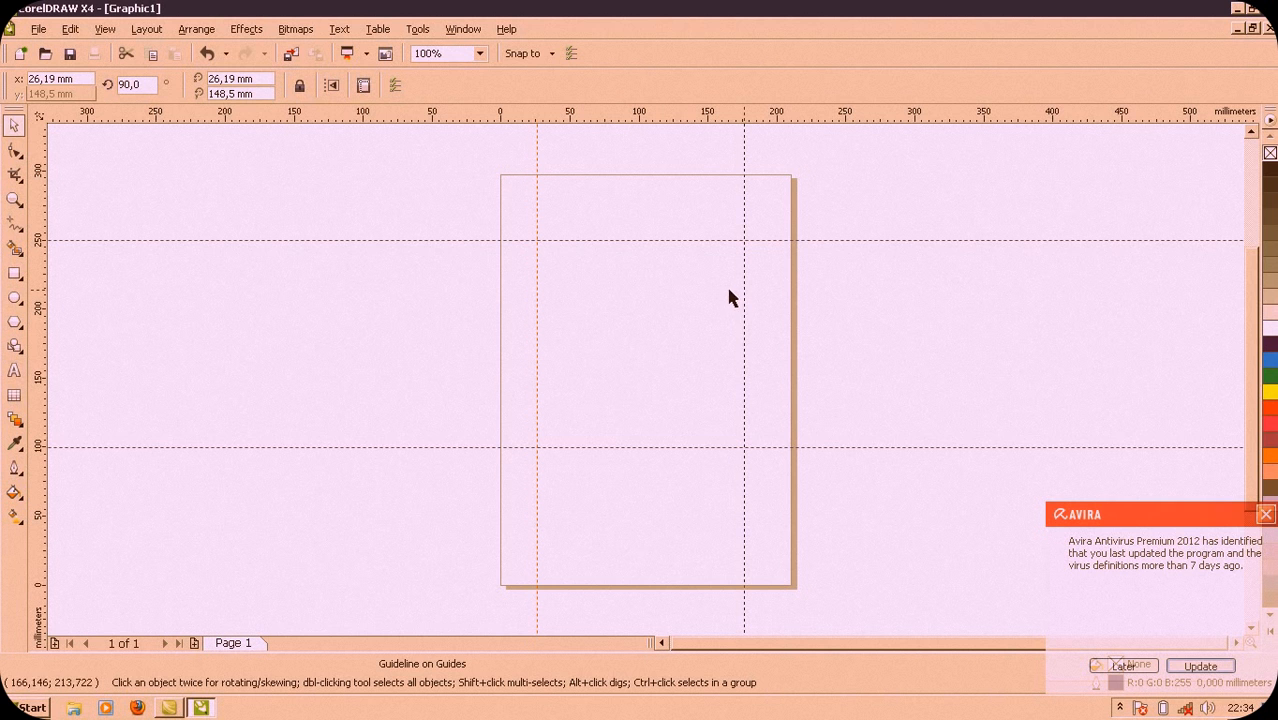
Step: Try deleting and re-placing the vertical guideline at about 176 mm, and adding and removing another at about 104 mm
left_click(740, 321)
key("Delete")
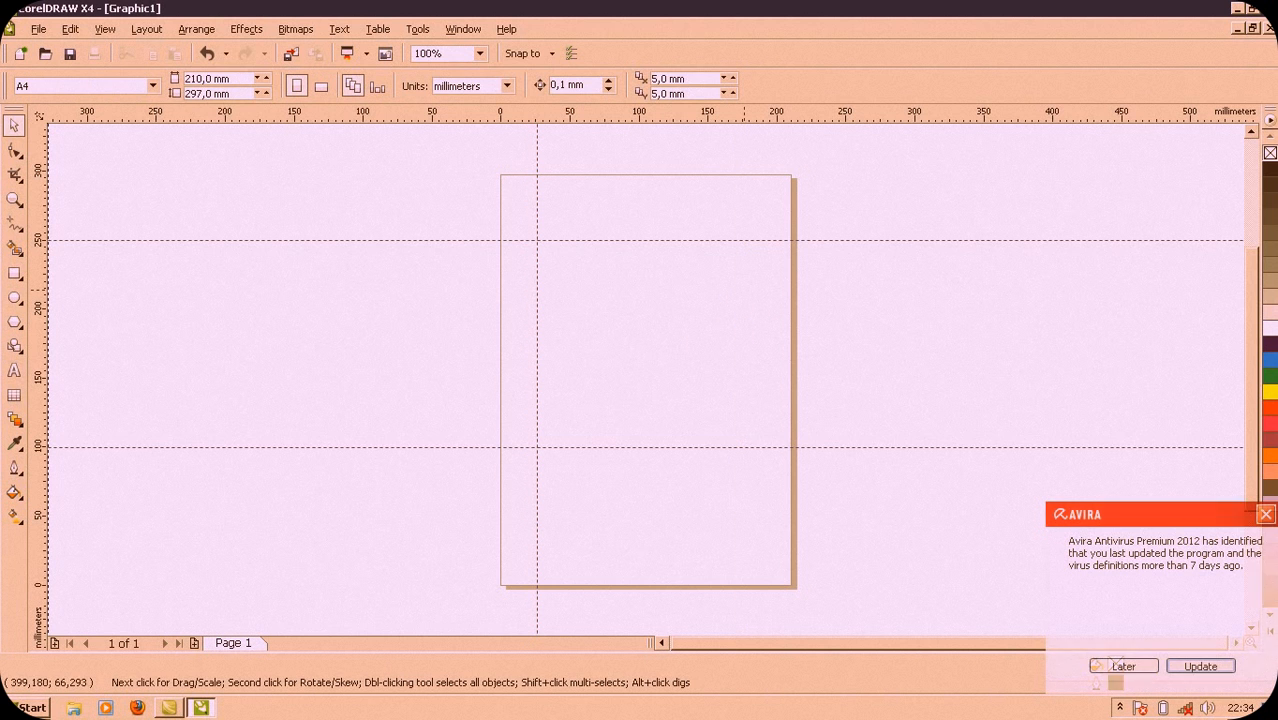
left_click(1265, 516)
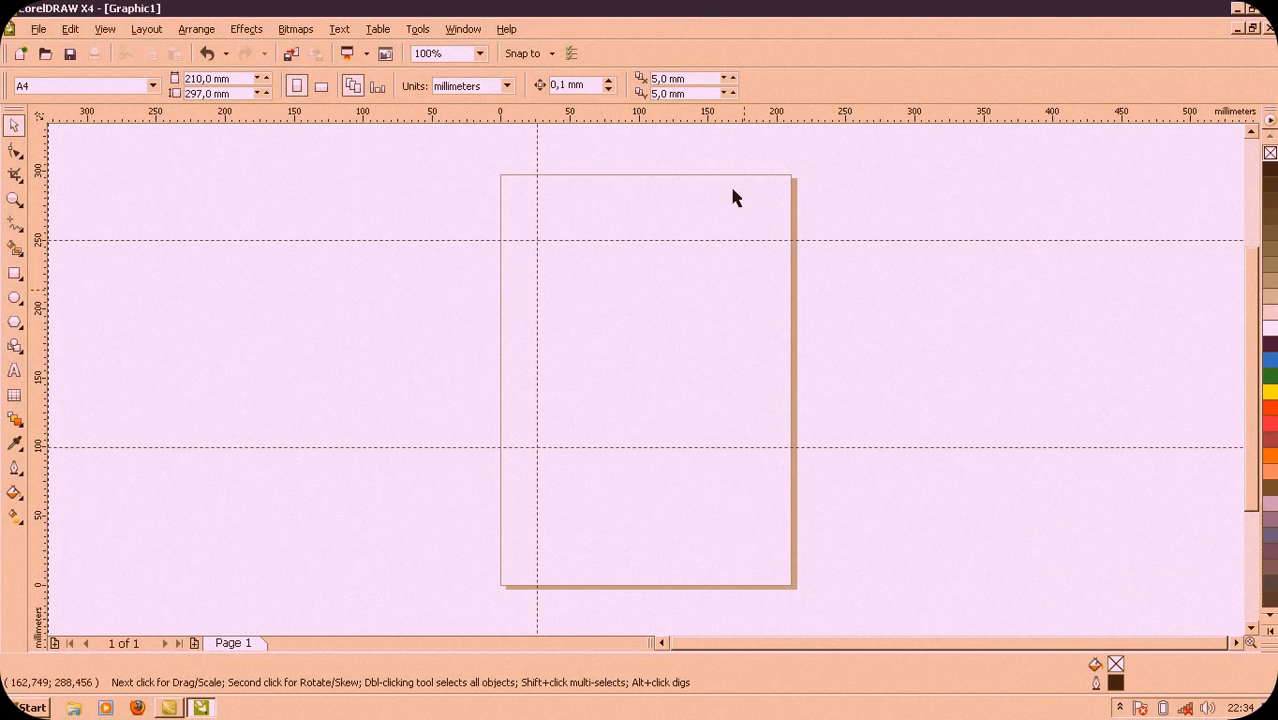
left_click_drag(52, 427, 594, 400)
left_click_drag(42, 410, 642, 390)
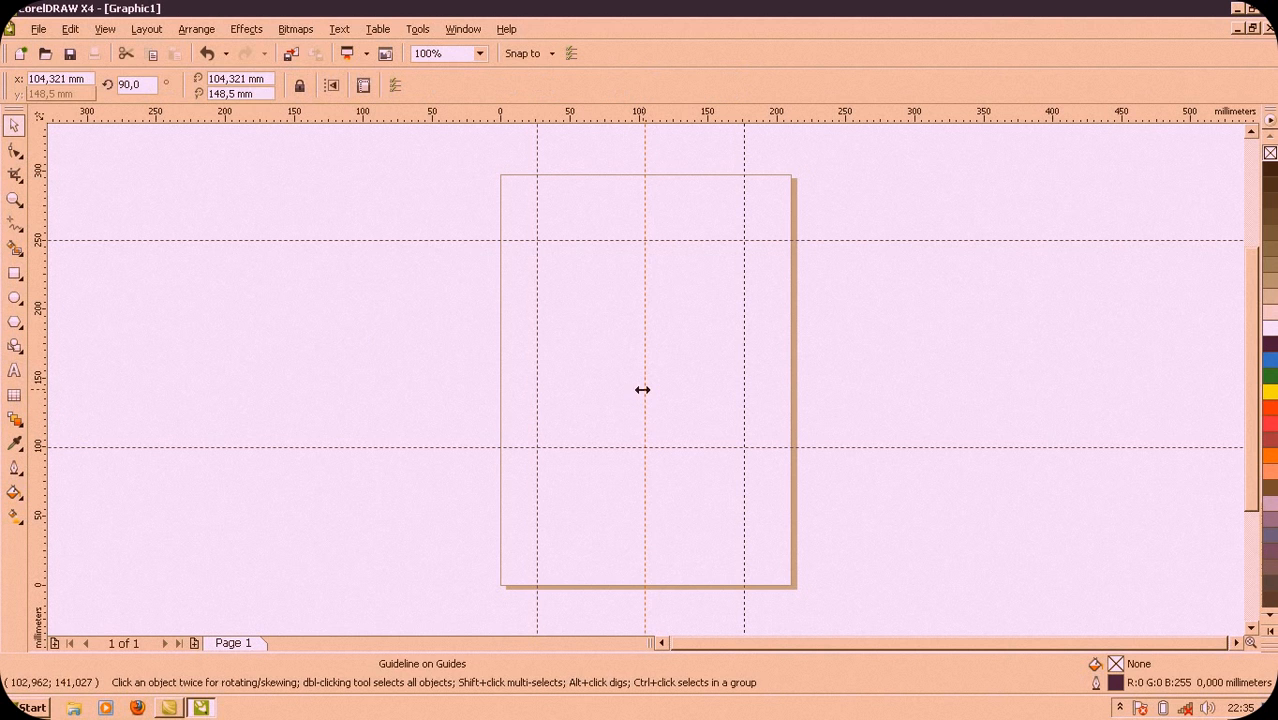
key("Delete")
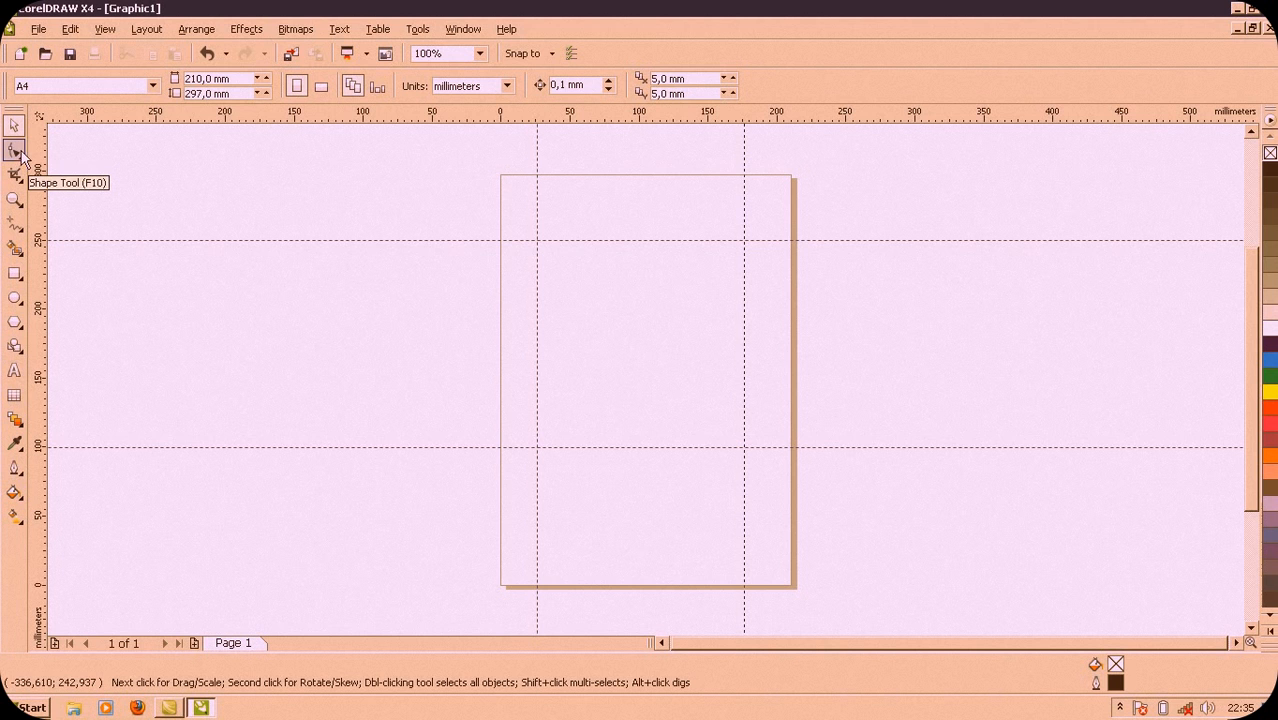
Step: Draw a closed square about 150 mm wide through the four guideline intersections with the Bezier tool and fill it with 40% Black
left_click(17, 226)
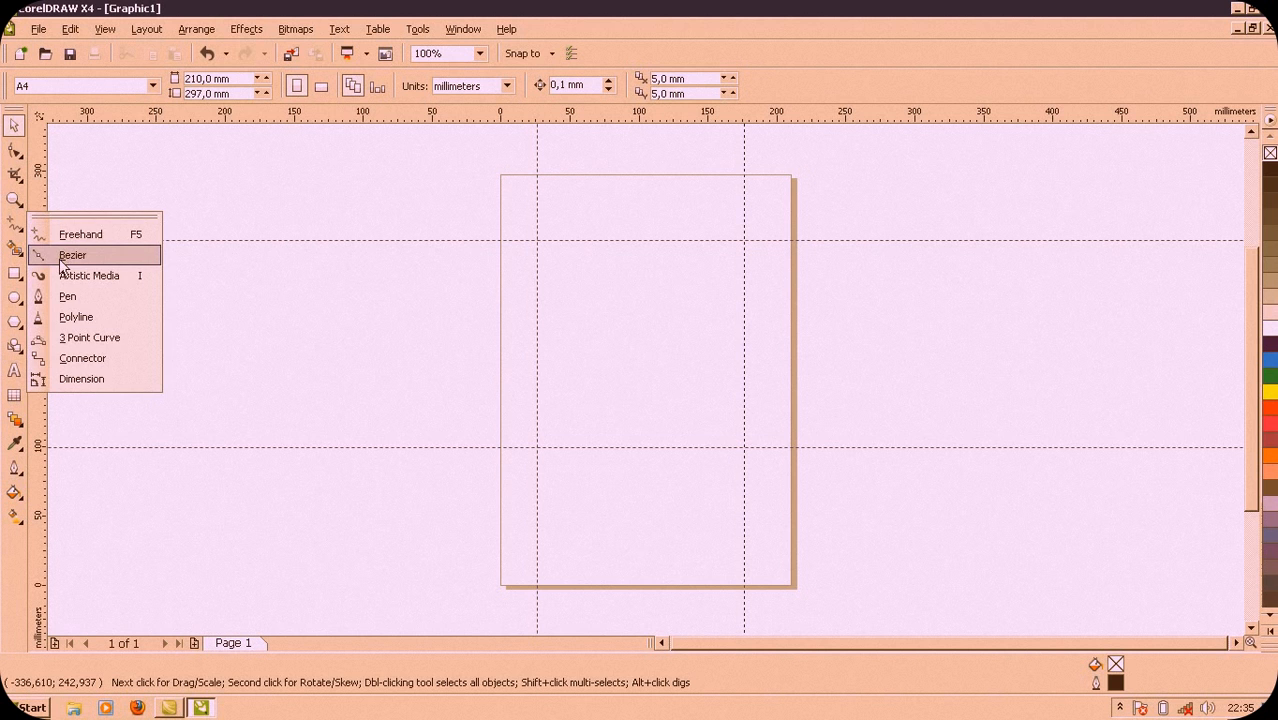
left_click(62, 257)
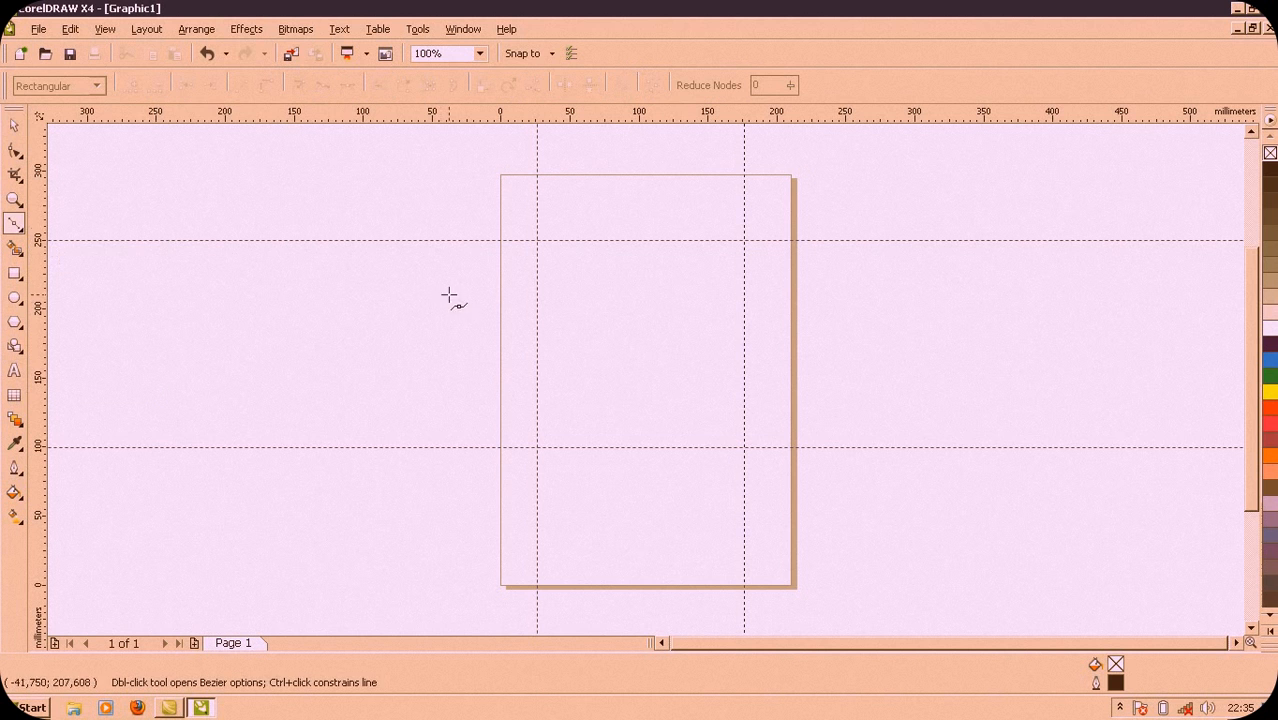
left_click(537, 240)
left_click(537, 447)
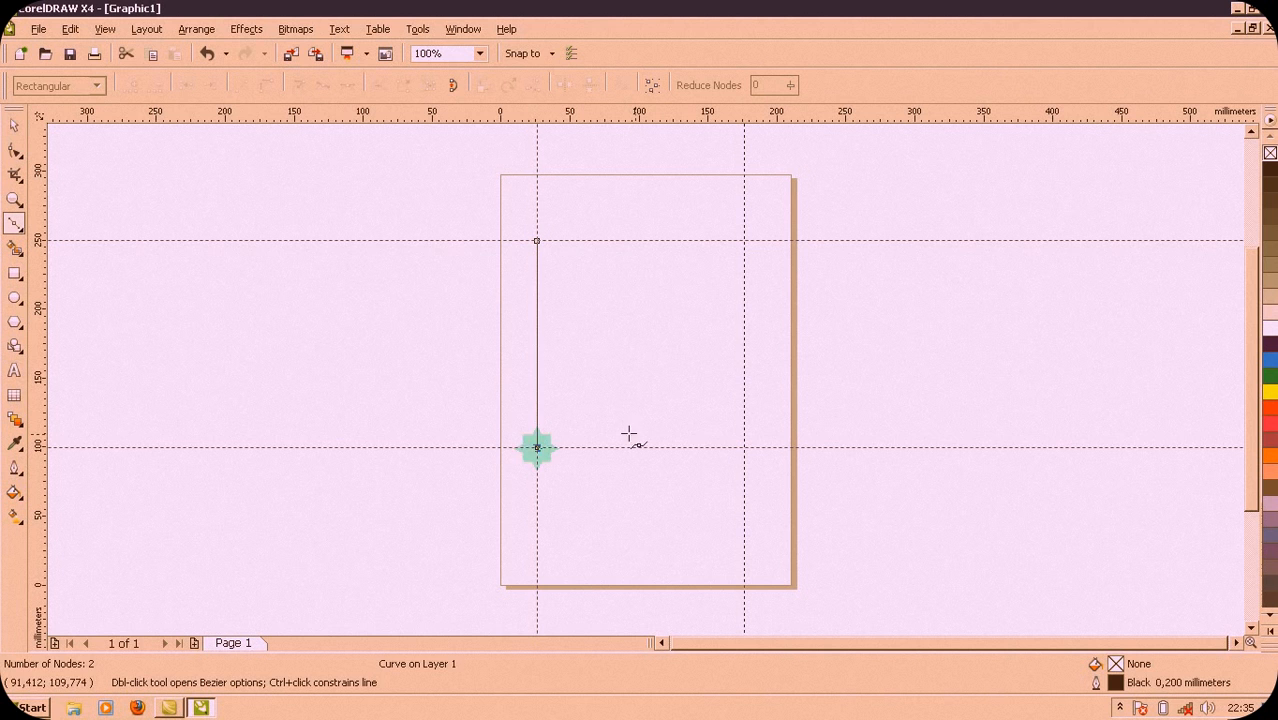
left_click(743, 447)
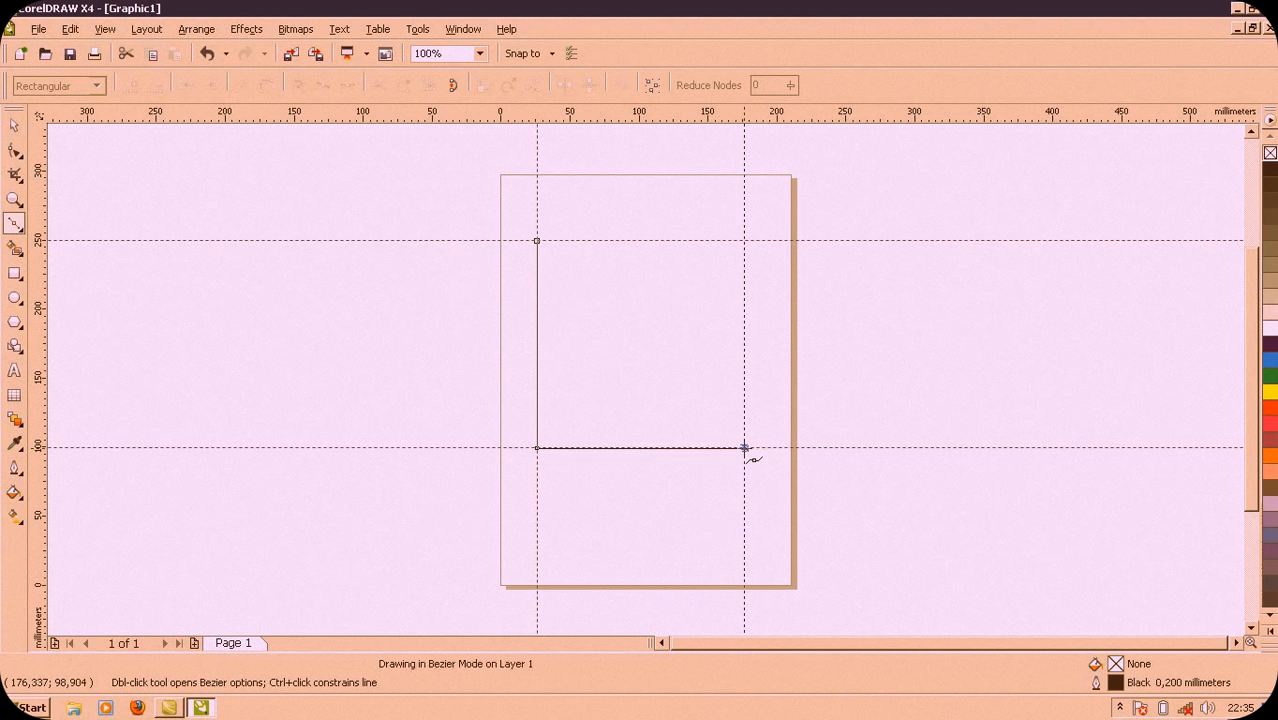
left_click(743, 240)
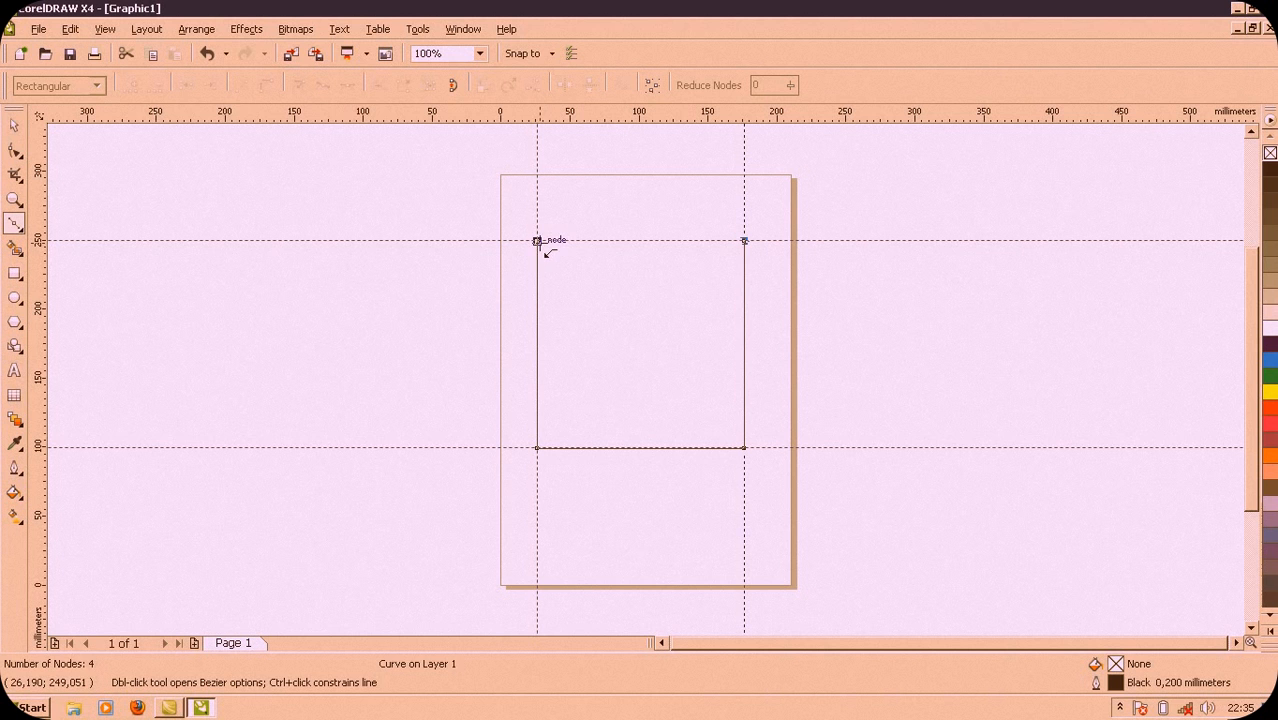
left_click(537, 240)
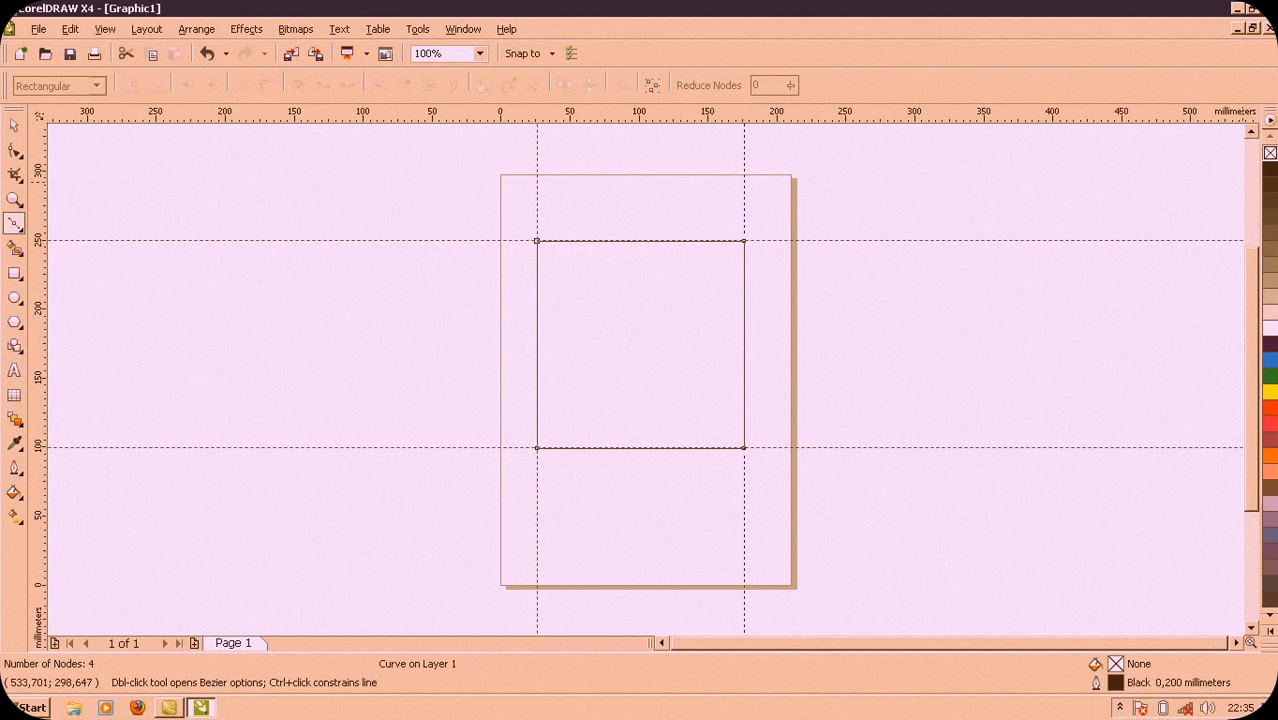
left_click(1270, 265)
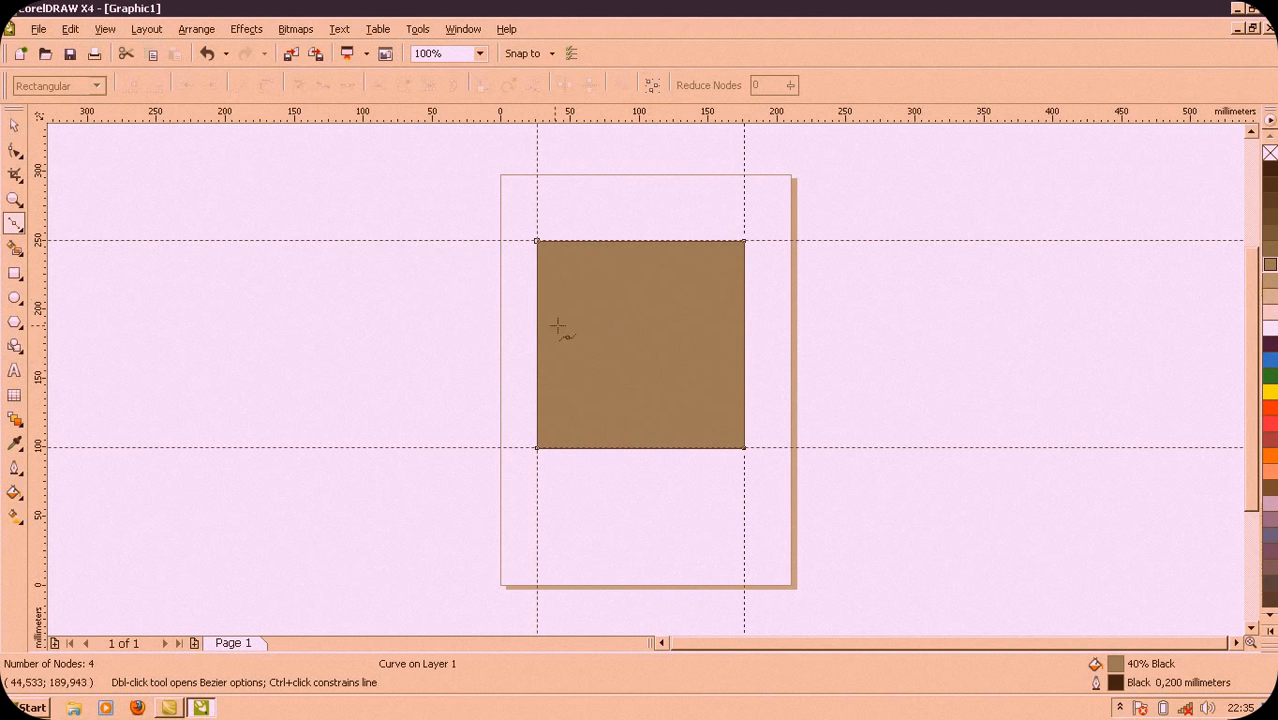
Step: Place a duplicate of the grey square on the empty area left of the page, keeping the original in place
left_click(13, 126)
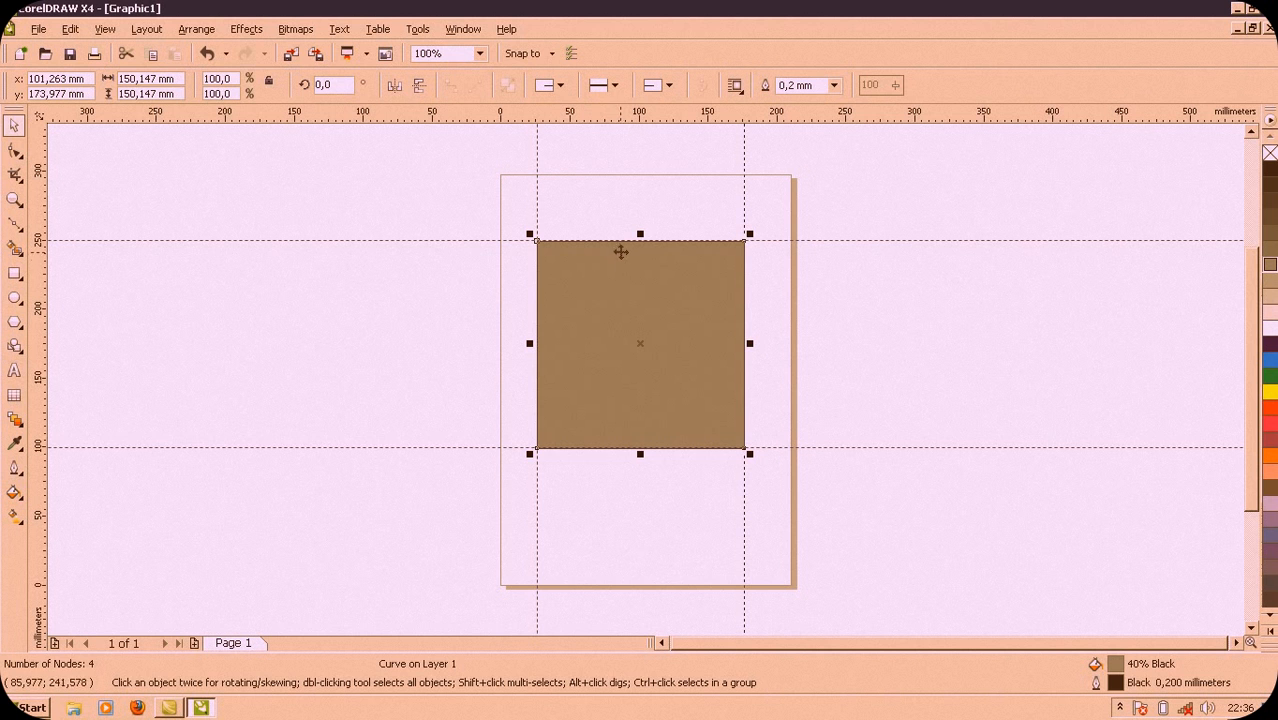
left_click_drag(633, 280, 151, 397)
left_click(412, 352)
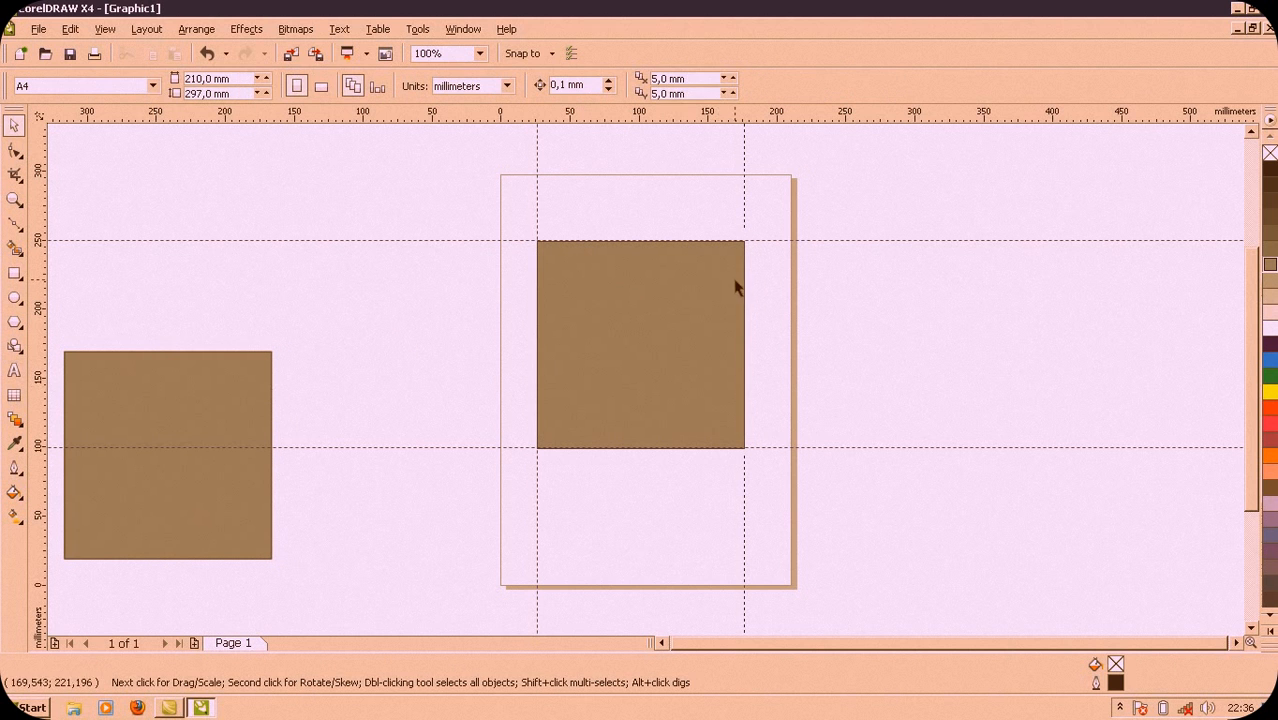
Step: Stretch the original square on the page downward to a height of about 181 mm
left_click(699, 305)
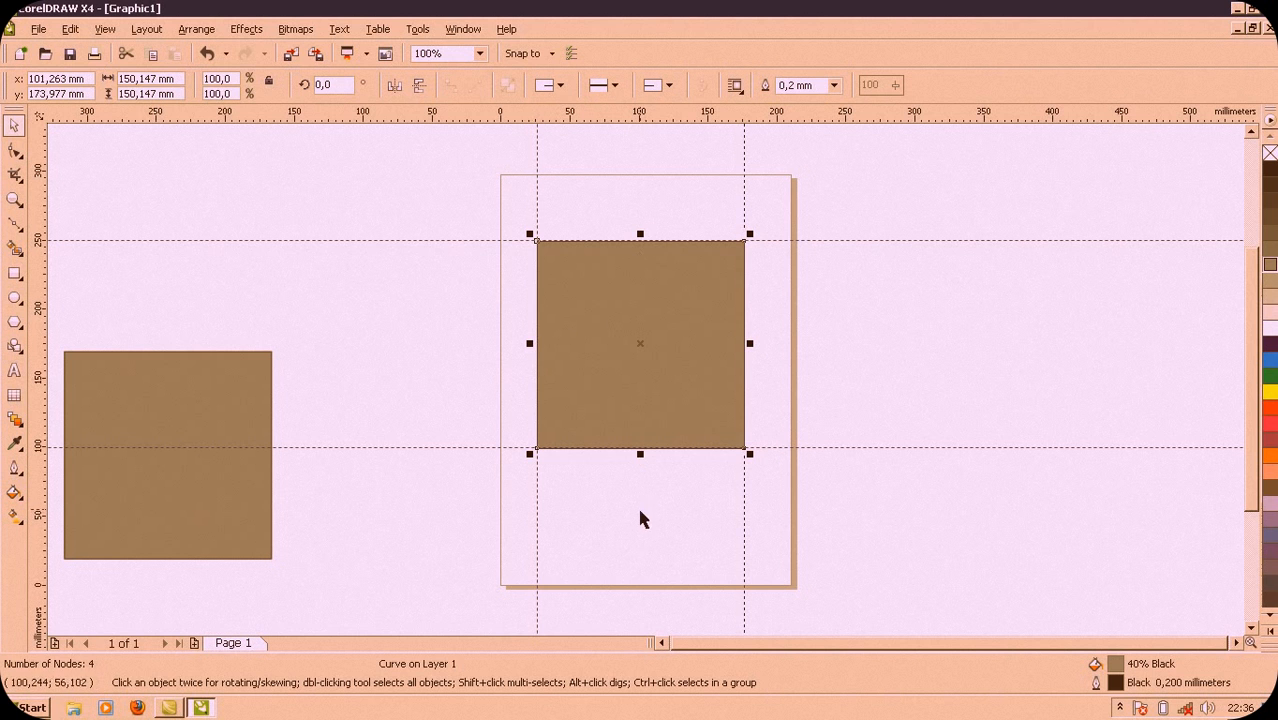
left_click(14, 152)
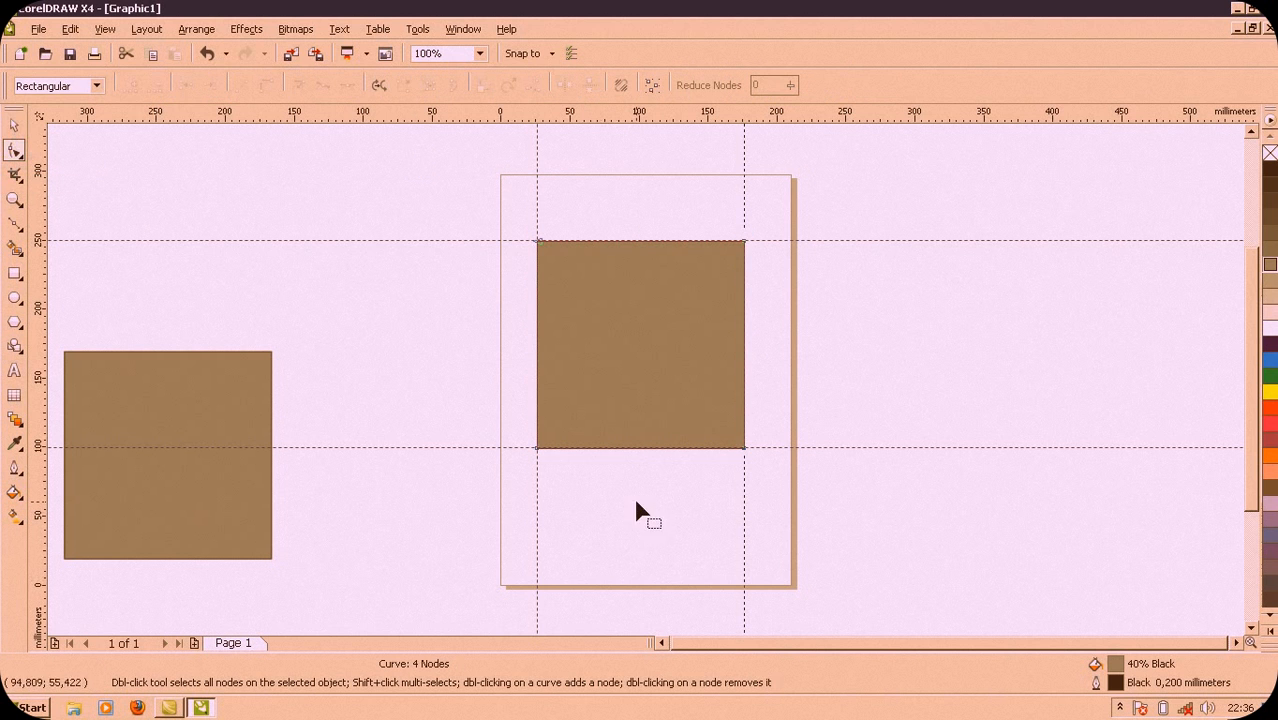
left_click(14, 125)
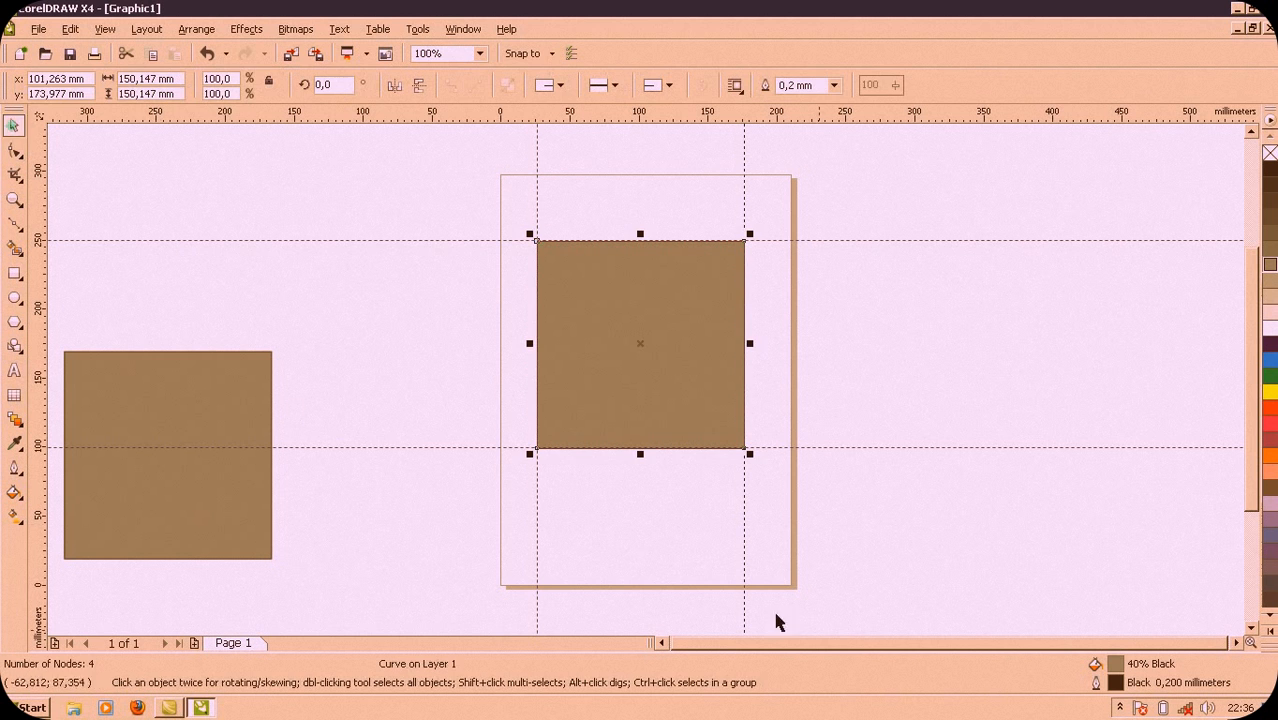
left_click_drag(640, 454, 646, 492)
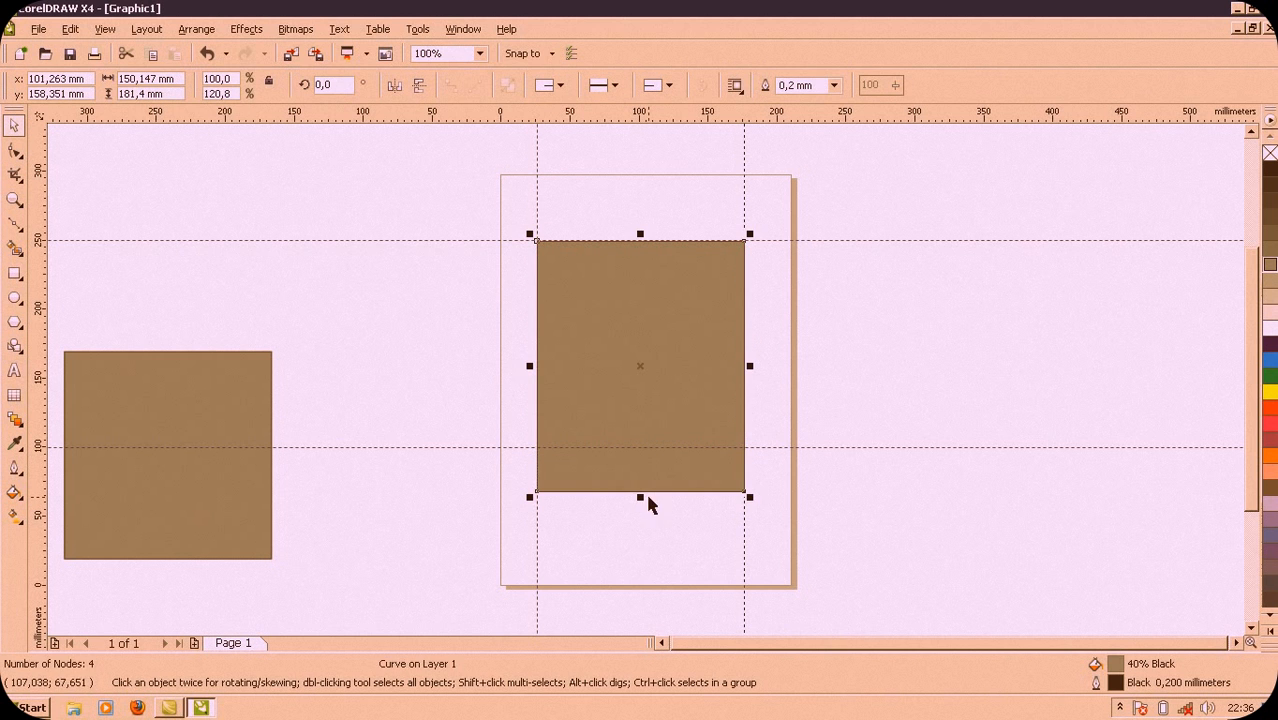
Step: Convert the bottom edge of the page's rectangle to a curve and bend it slightly outward
left_click(14, 150)
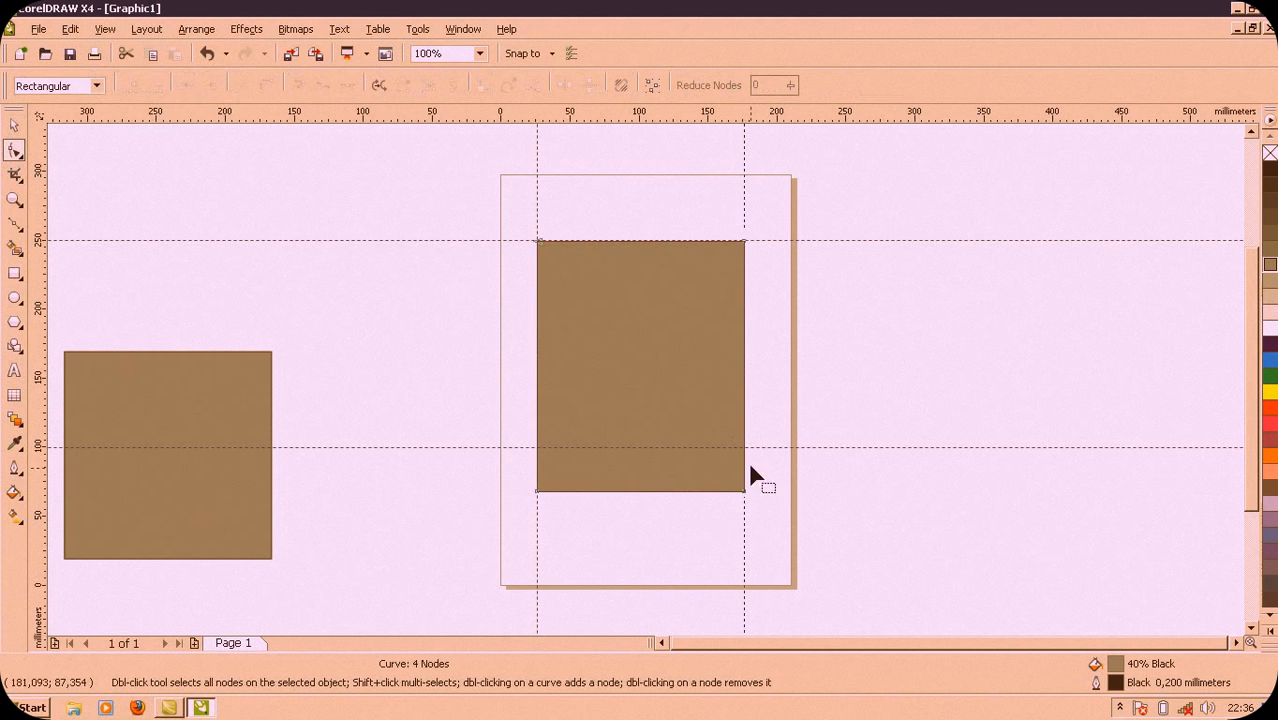
left_click(643, 492)
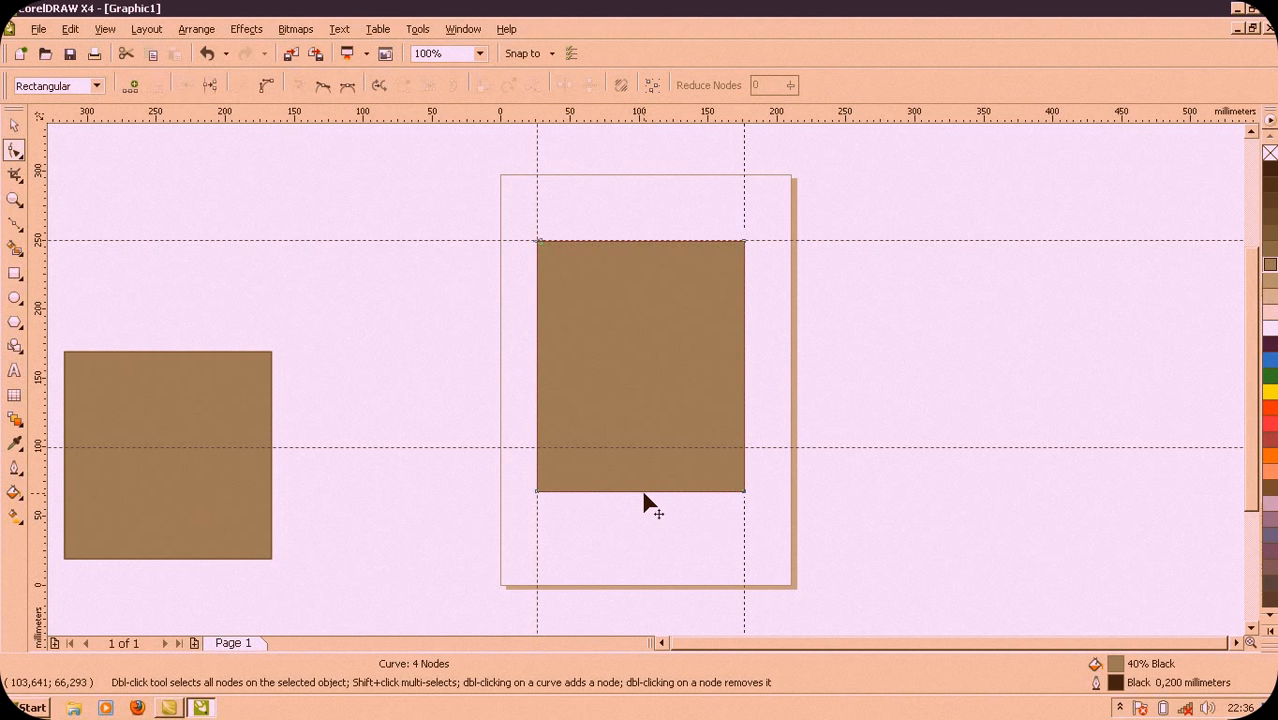
left_click(265, 86)
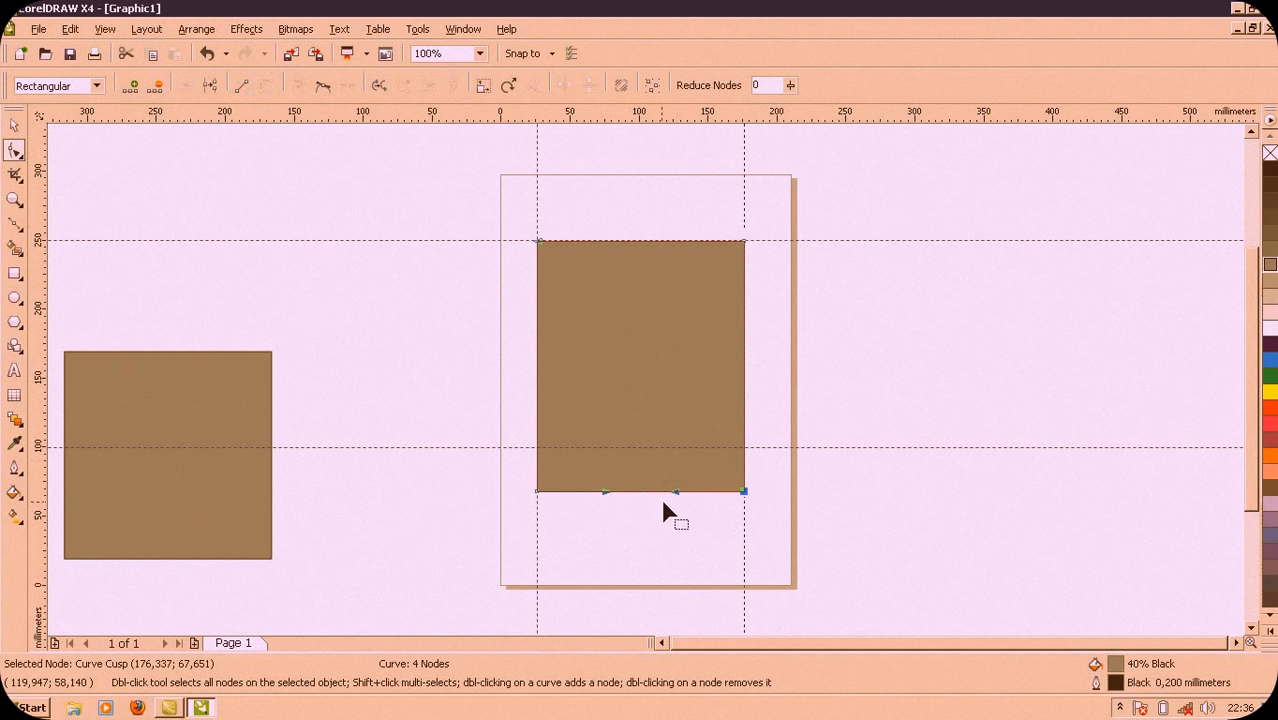
left_click_drag(644, 492, 644, 506)
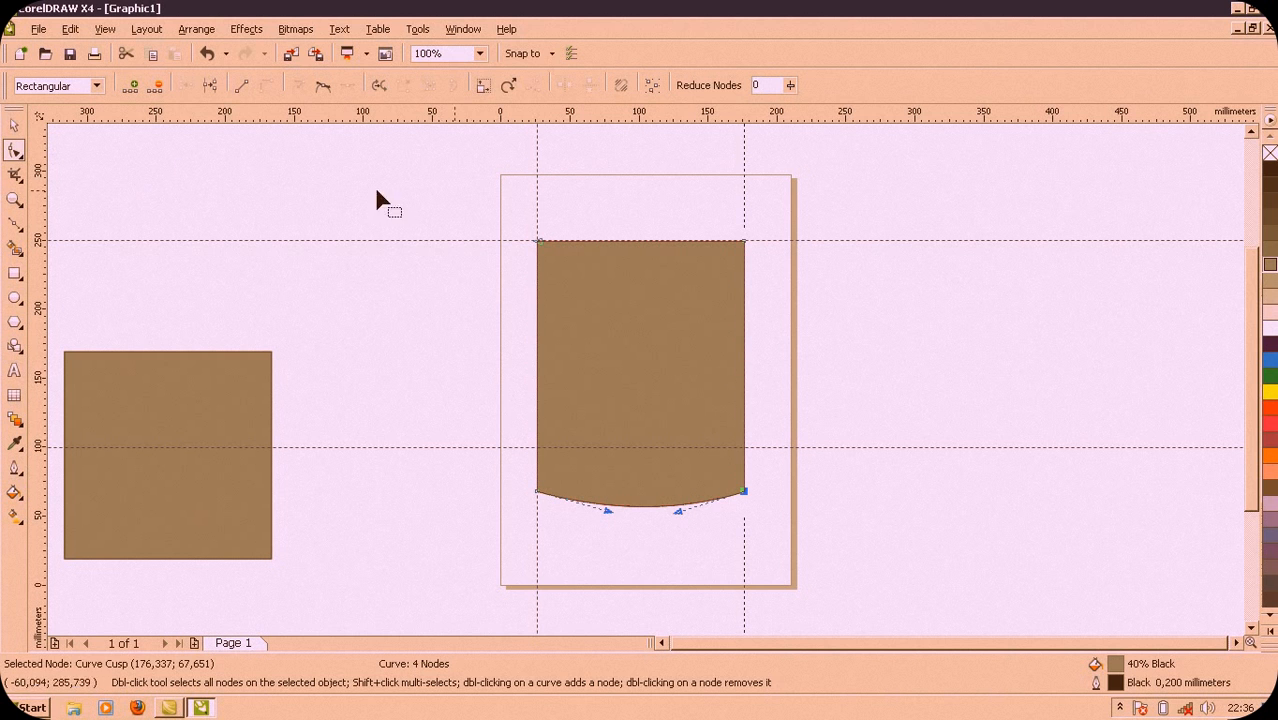
Step: Convert the rectangle's top edge to a curve and bow it upward above the 250 mm guideline
left_click(641, 246)
left_click(266, 88)
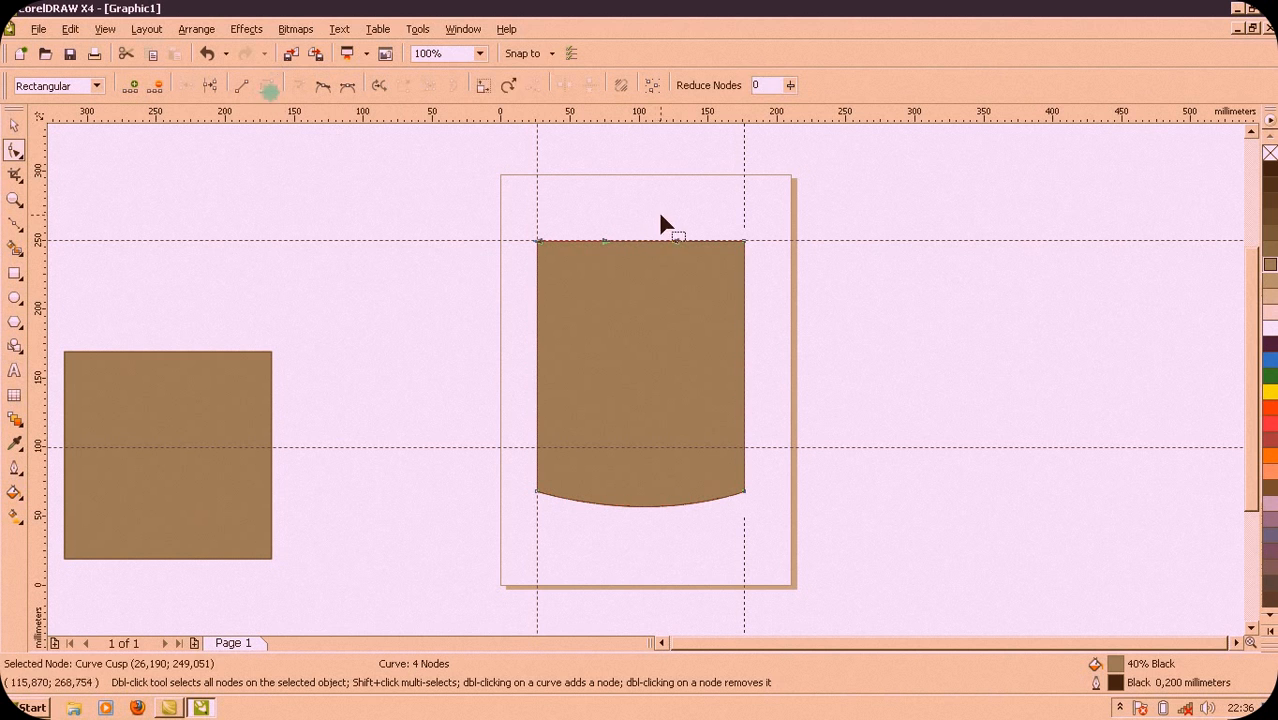
left_click_drag(641, 250, 622, 218)
left_click(607, 222)
left_click(639, 273)
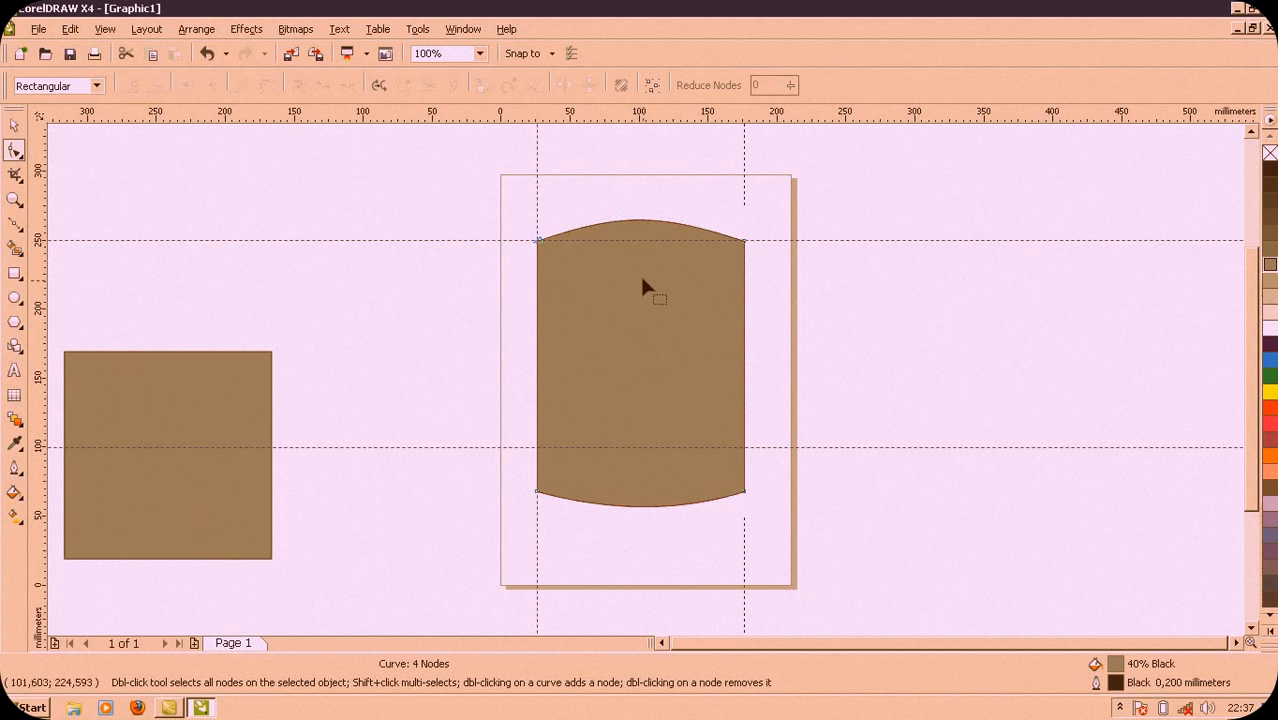
Step: Convert the shape's left edge to a curve and bend its middle slightly inward
left_click(537, 446)
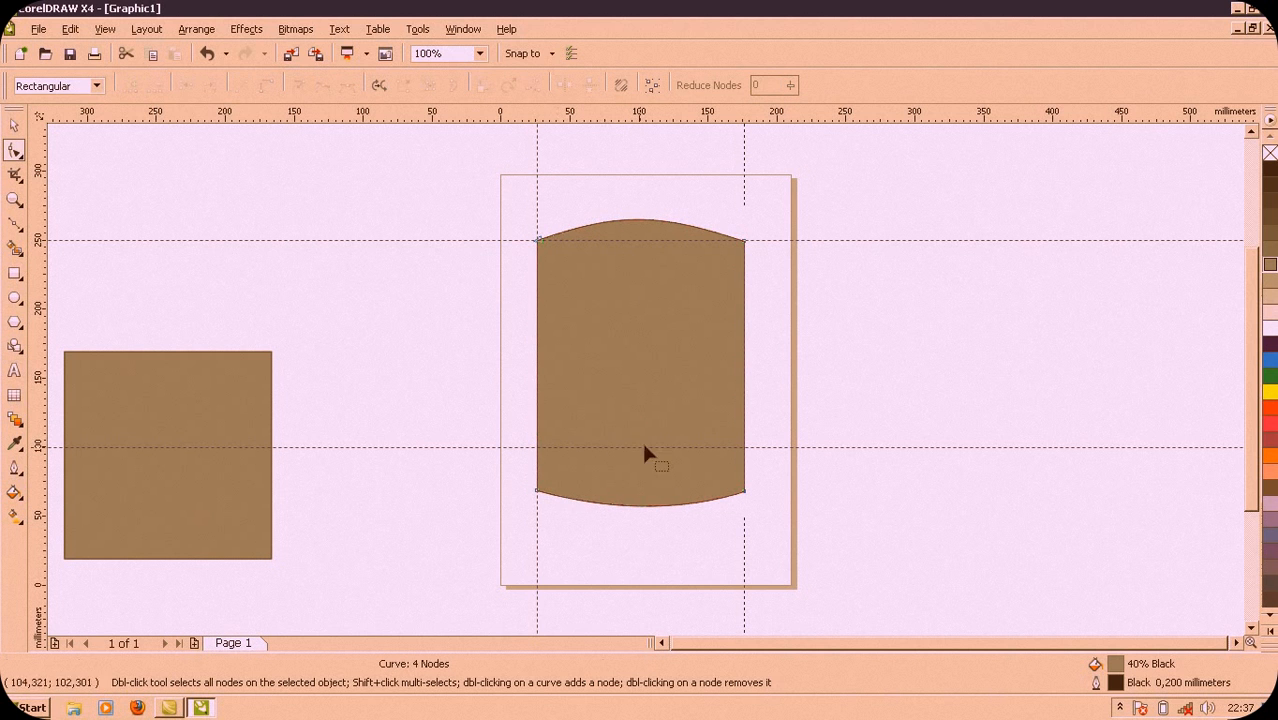
left_click(536, 447)
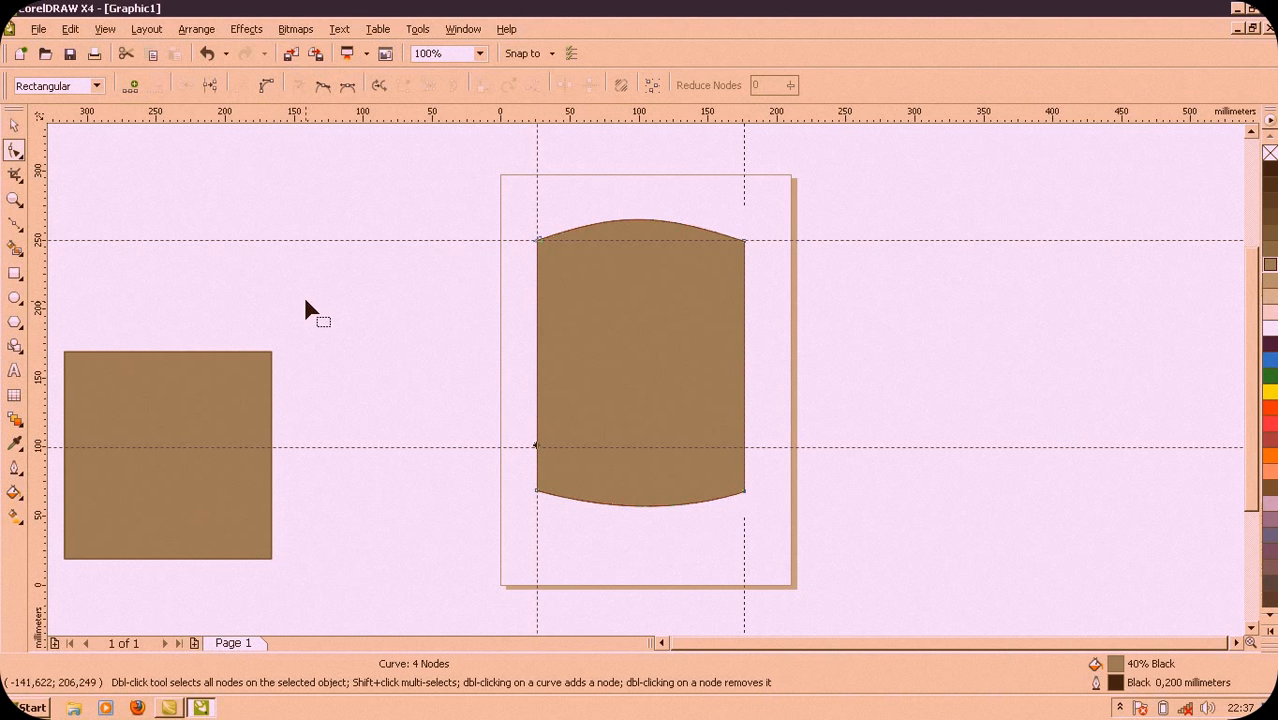
left_click(265, 87)
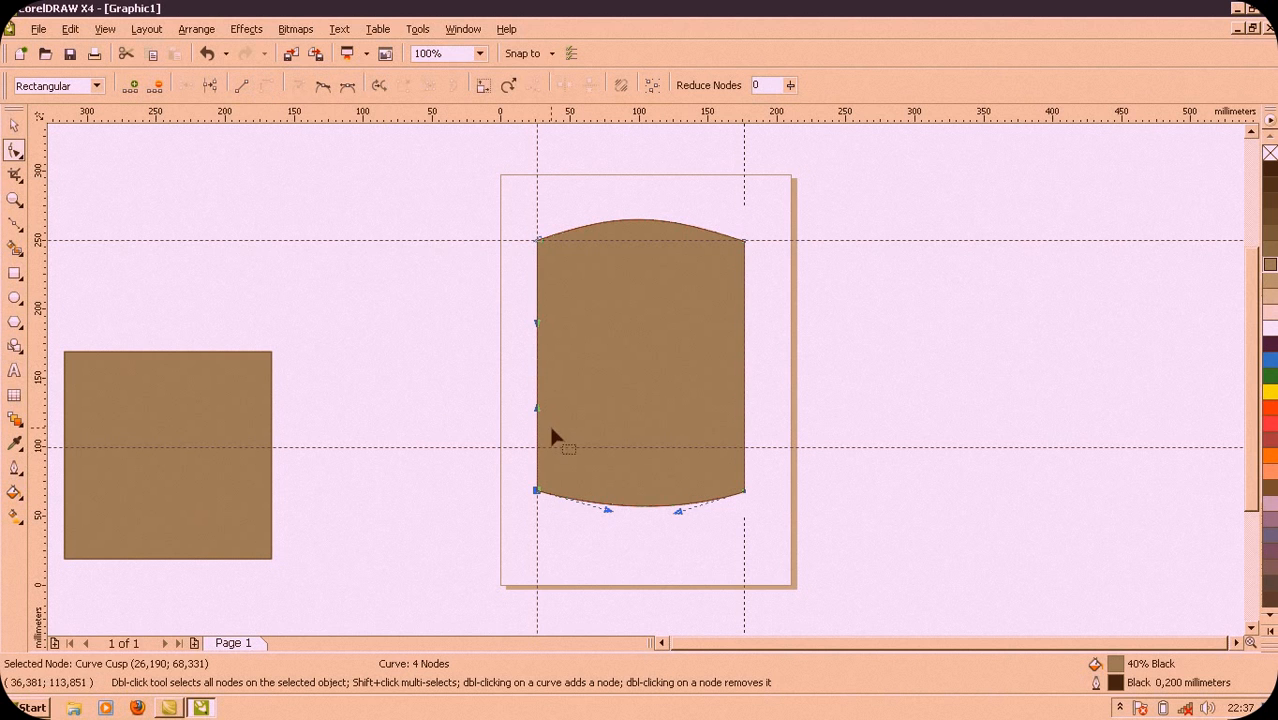
left_click_drag(536, 379, 546, 381)
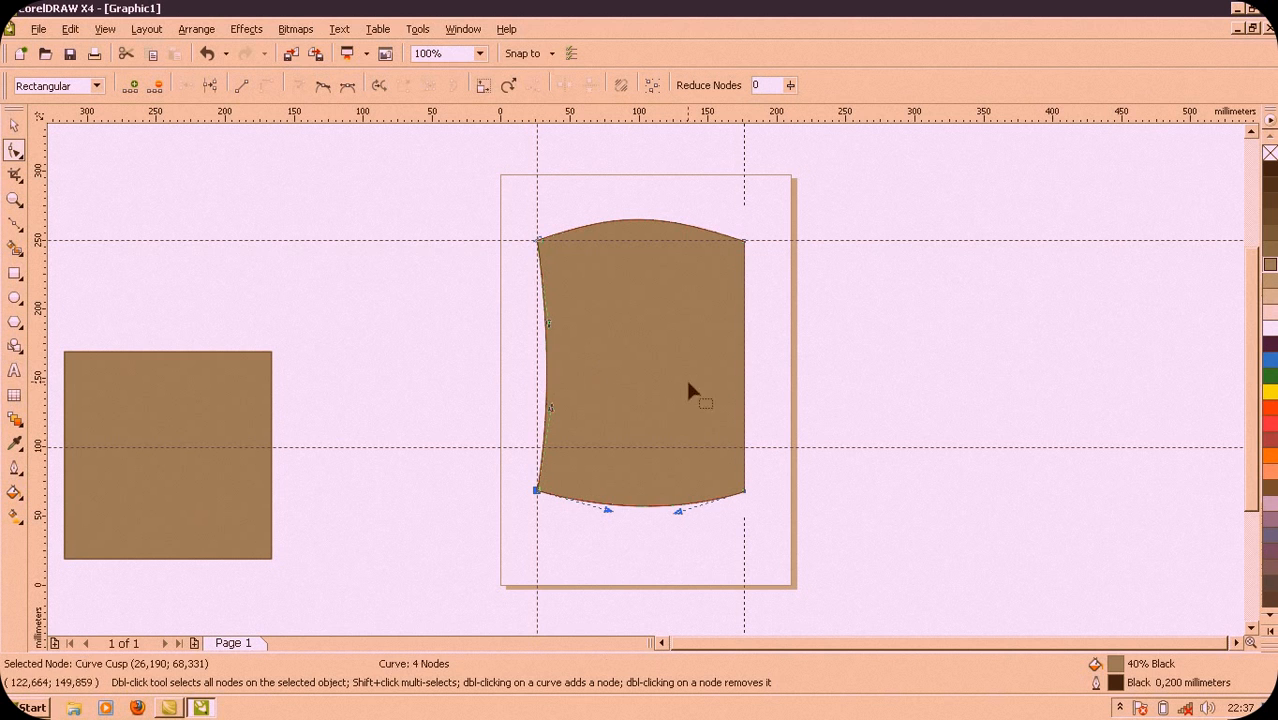
Step: Convert the shape's right edge to a curve and bend its middle slightly inward to match the left edge
left_click(744, 446)
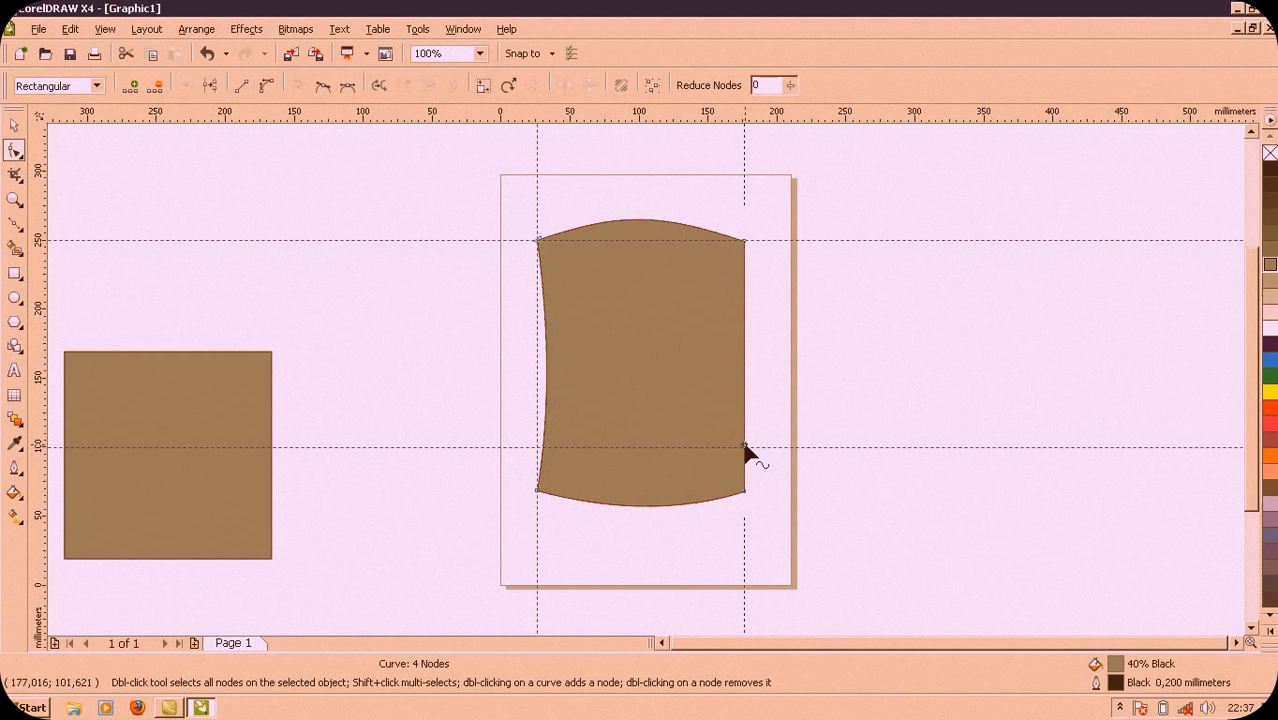
left_click(264, 86)
left_click_drag(745, 381, 735, 384)
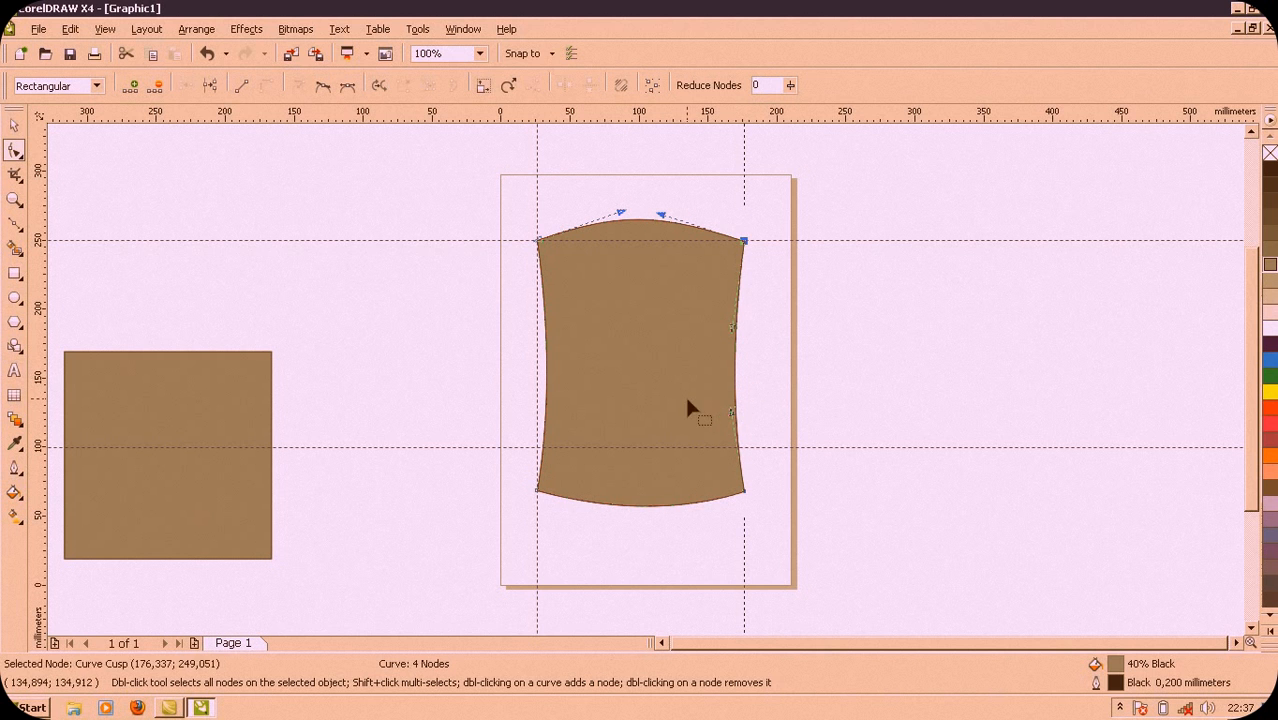
left_click(781, 370)
scroll(805, 450, "up", 2)
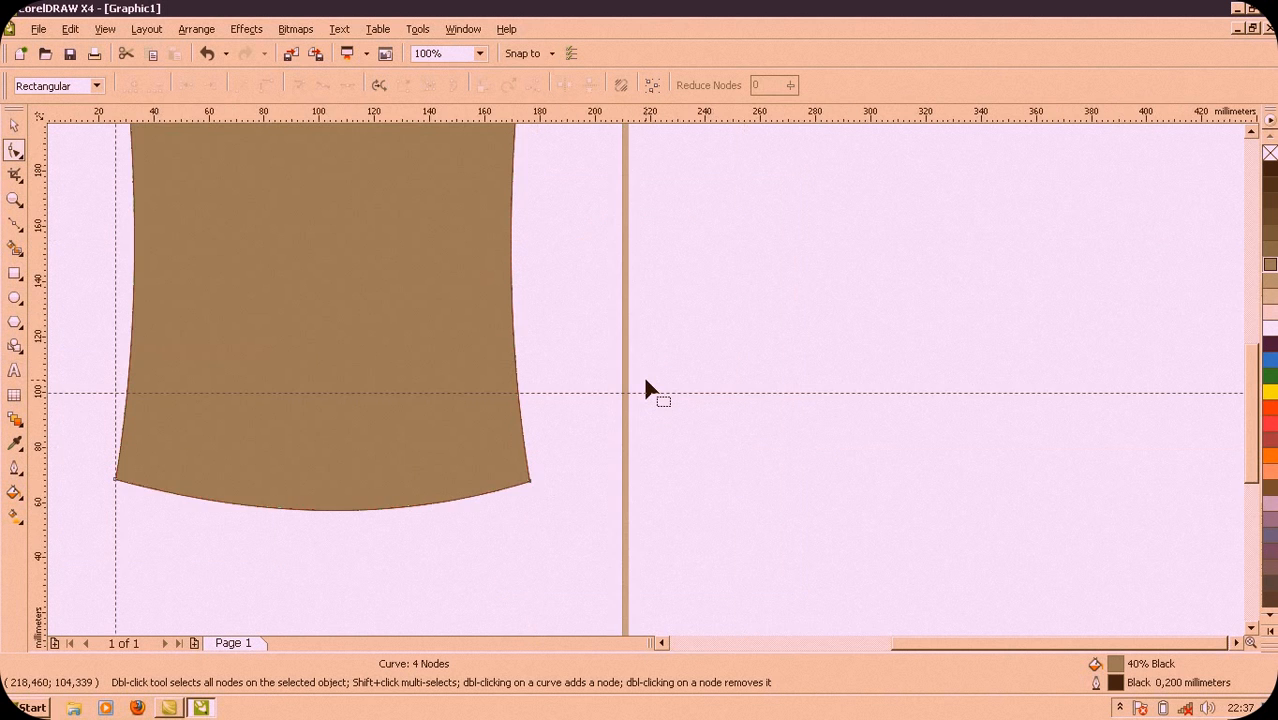
Step: Place a vertical guideline at about 178 mm, beside the curved shape's right corners
scroll(646, 382, "down", 1)
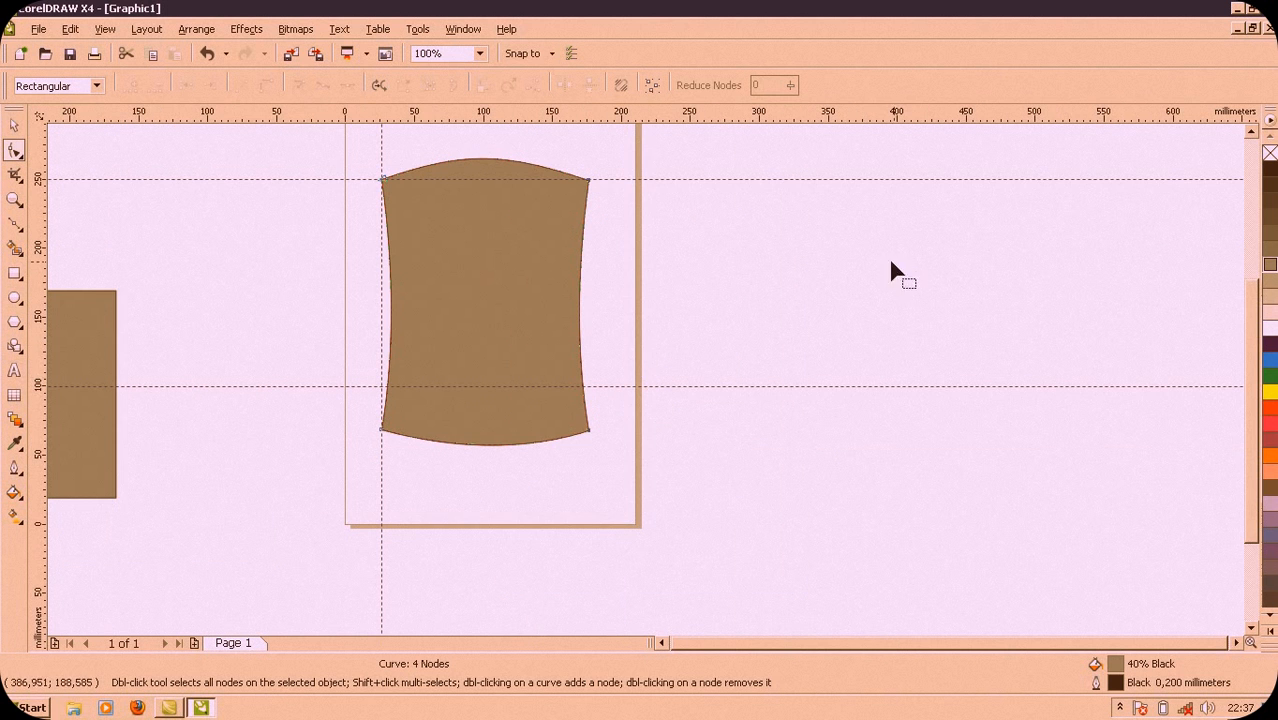
left_click_drag(1250, 398, 1240, 346)
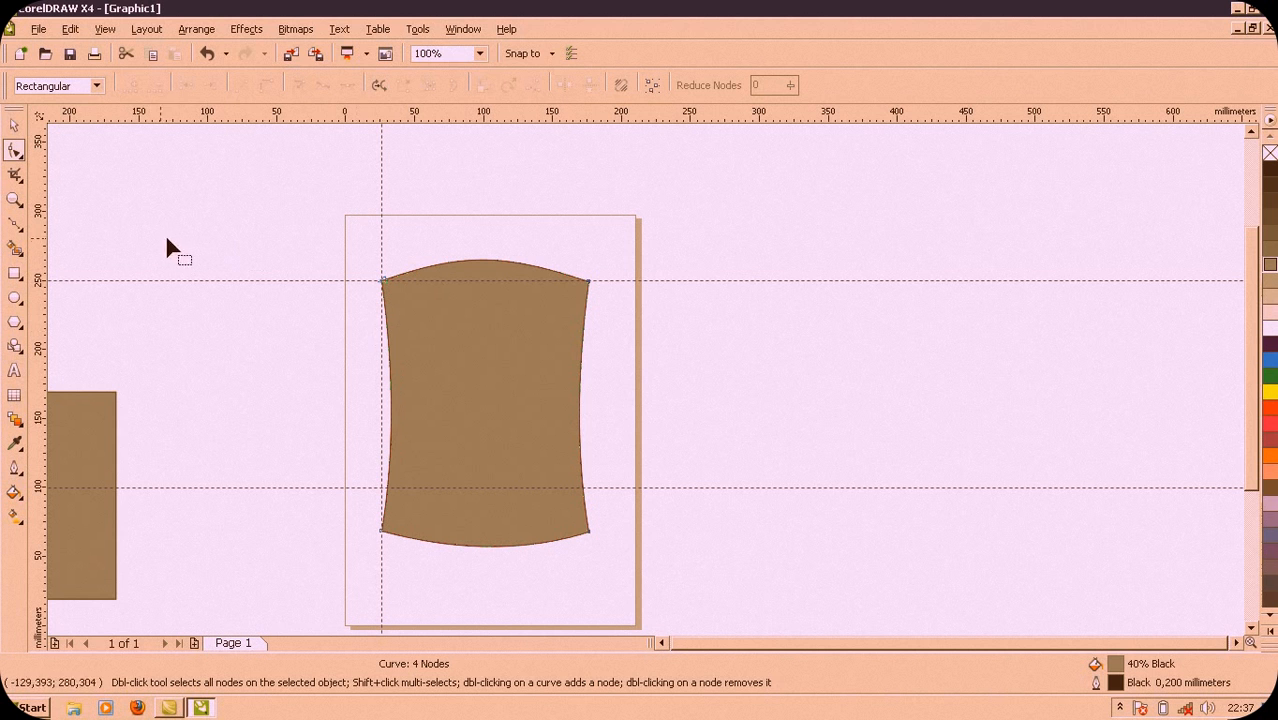
left_click_drag(42, 340, 593, 352)
left_click(590, 342)
key("space")
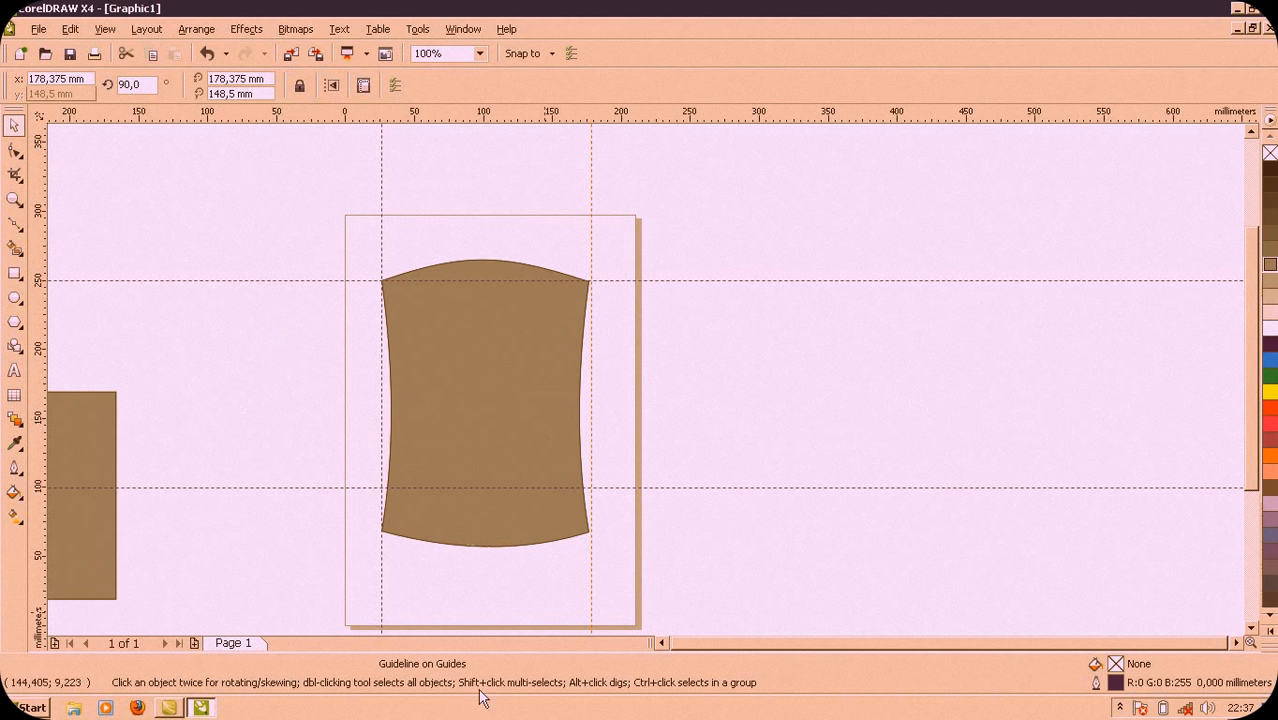
Step: Create a copy of the plain square, shrink it to about 39 × 51 mm and place it between the square and the page
scroll(650, 645, "left", 2)
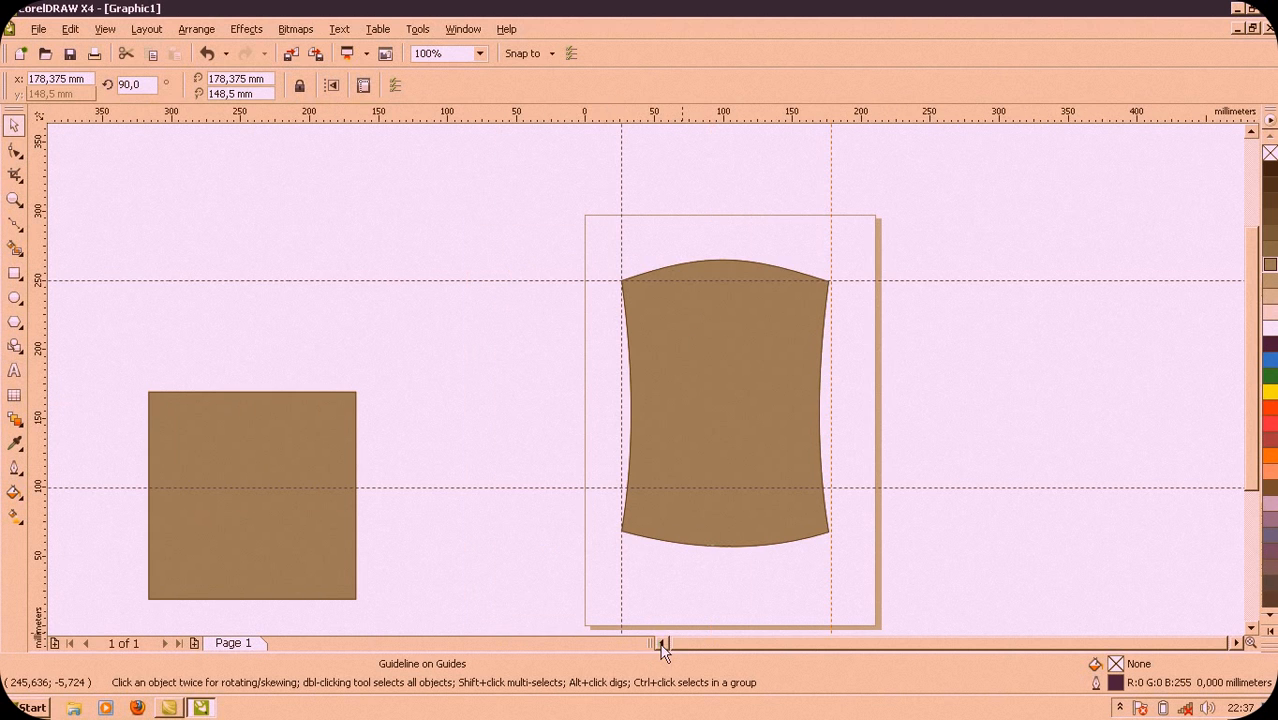
left_click(257, 469)
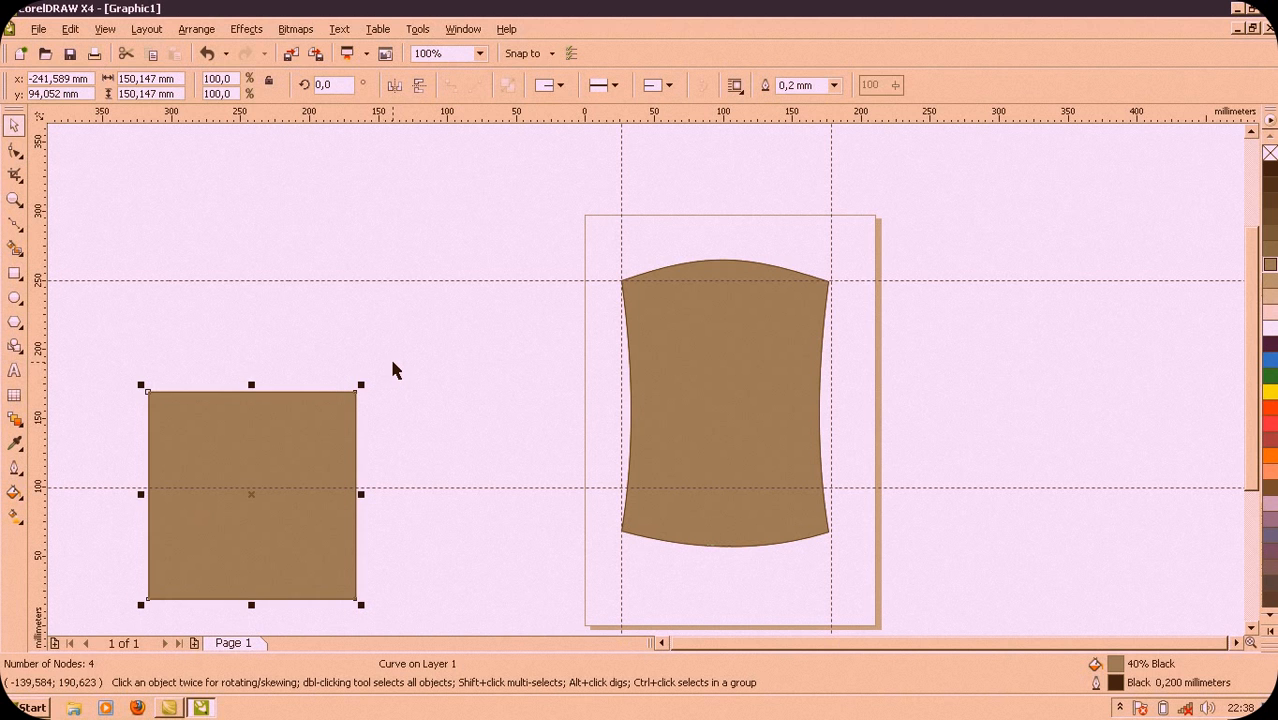
left_click_drag(300, 470, 534, 300)
left_click_drag(591, 216, 477, 303)
left_click_drag(436, 397, 519, 355)
left_click_drag(518, 300, 515, 326)
left_click(527, 334)
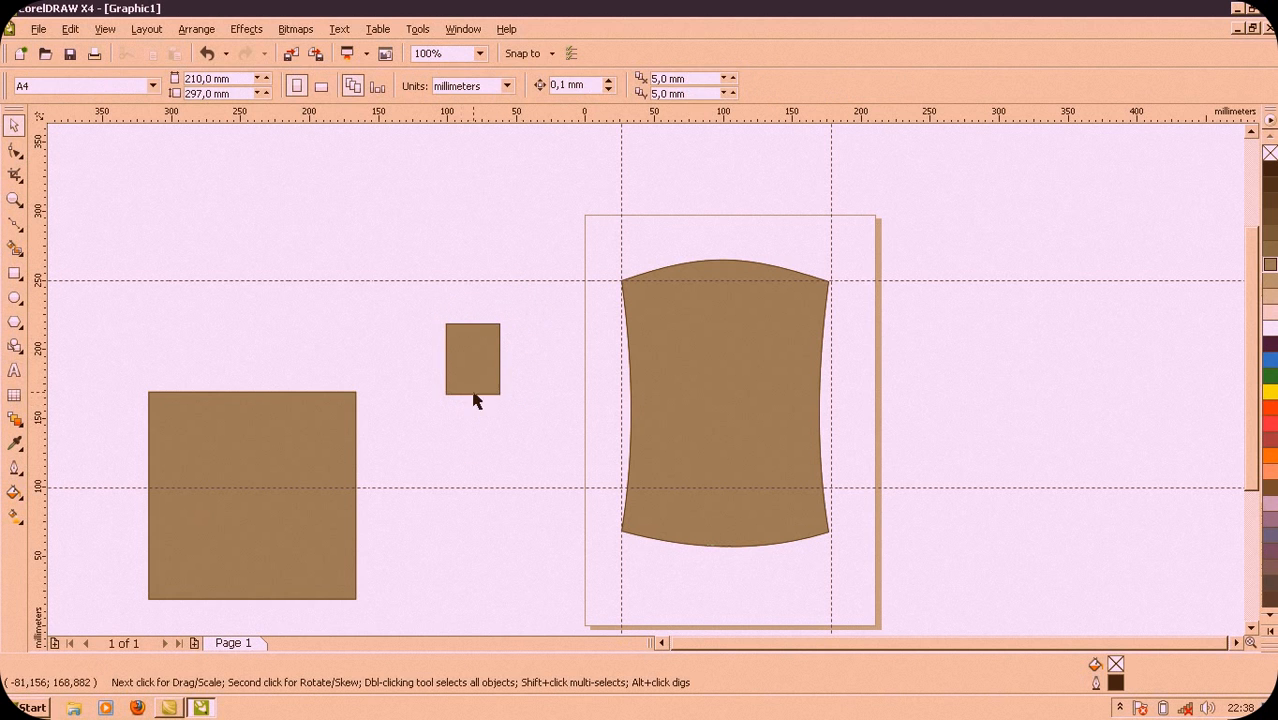
left_click(473, 388)
left_click_drag(472, 347, 516, 339)
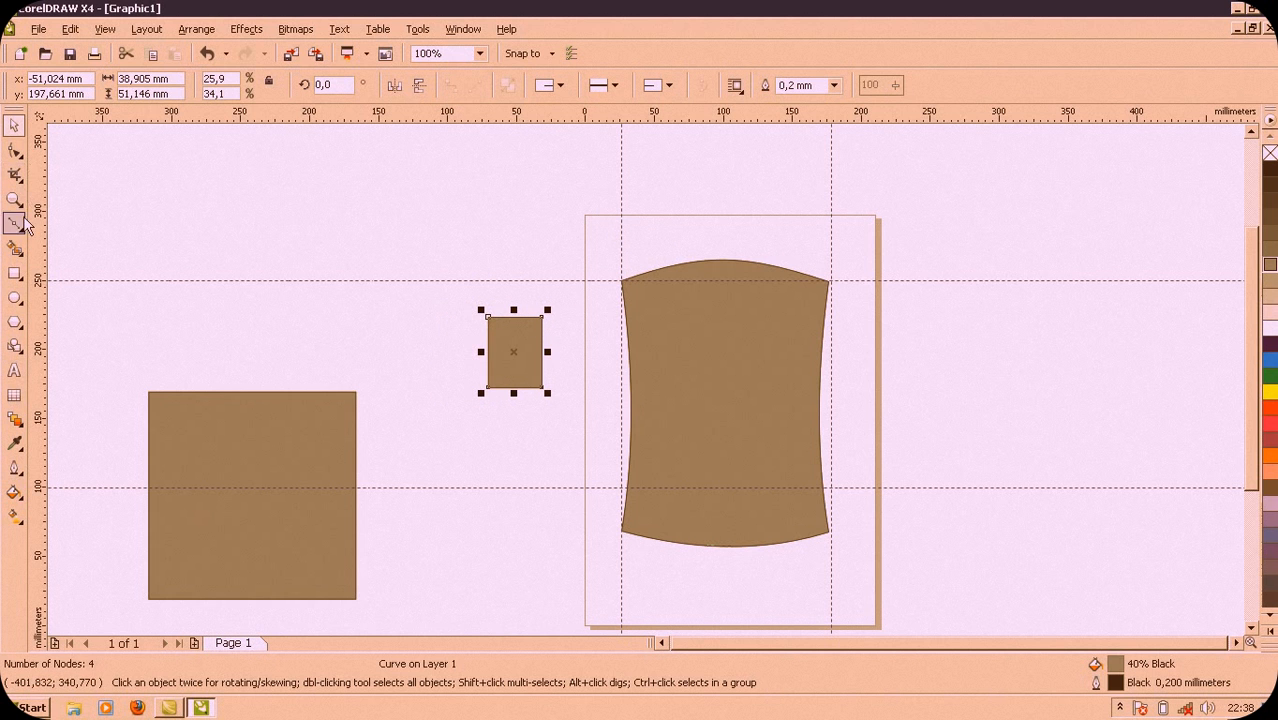
Step: Move the small rectangle's upper-right node slightly inward and bow its bottom edge outward as a curve
left_click(14, 149)
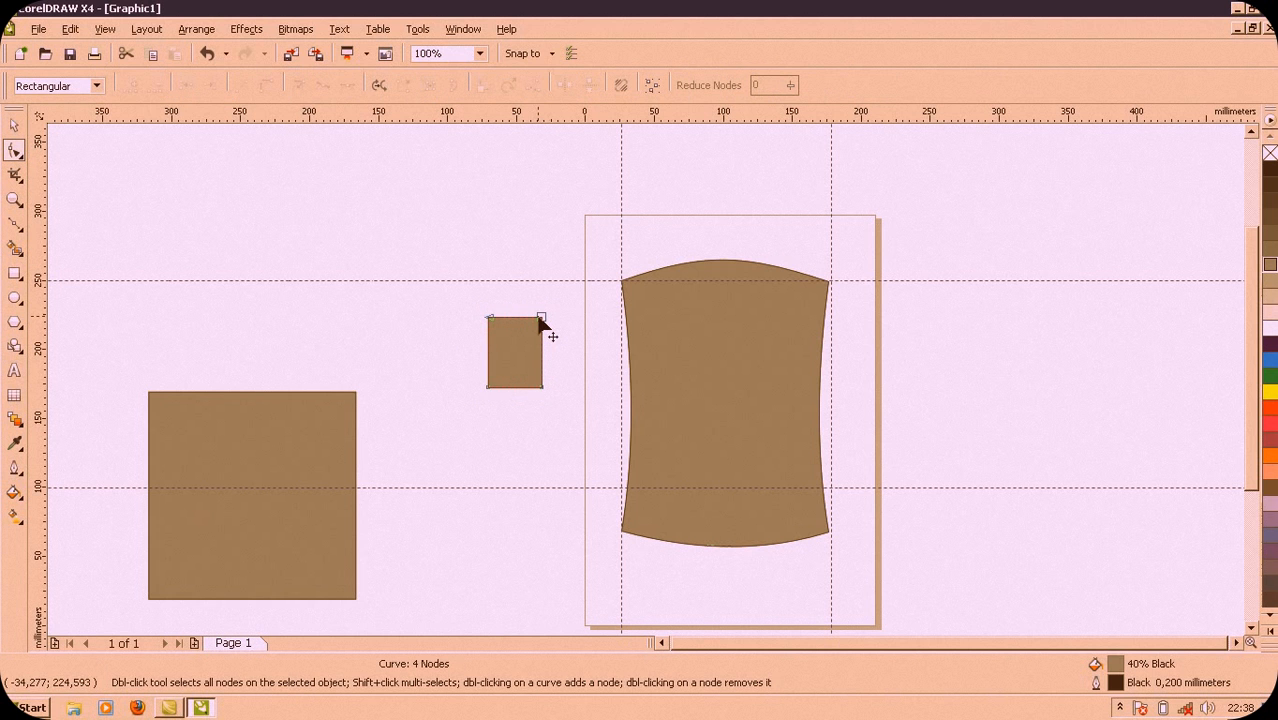
left_click_drag(540, 319, 533, 321)
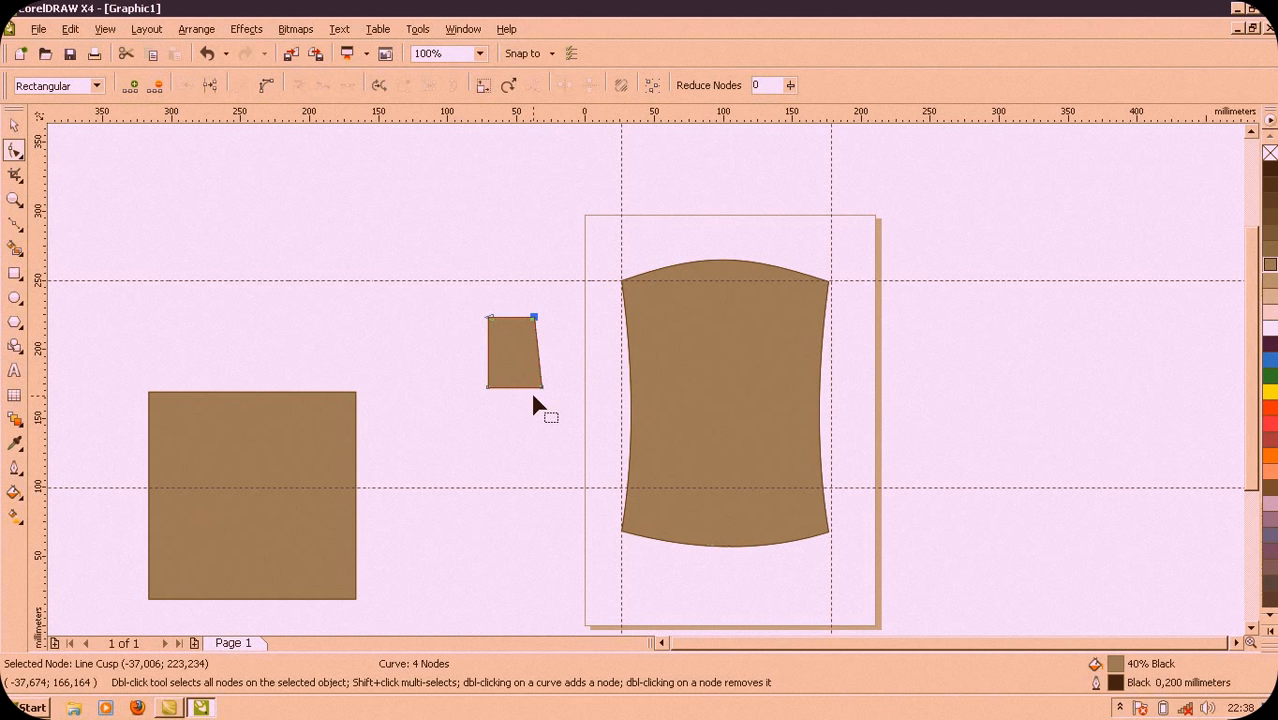
scroll(533, 404, "up", 1)
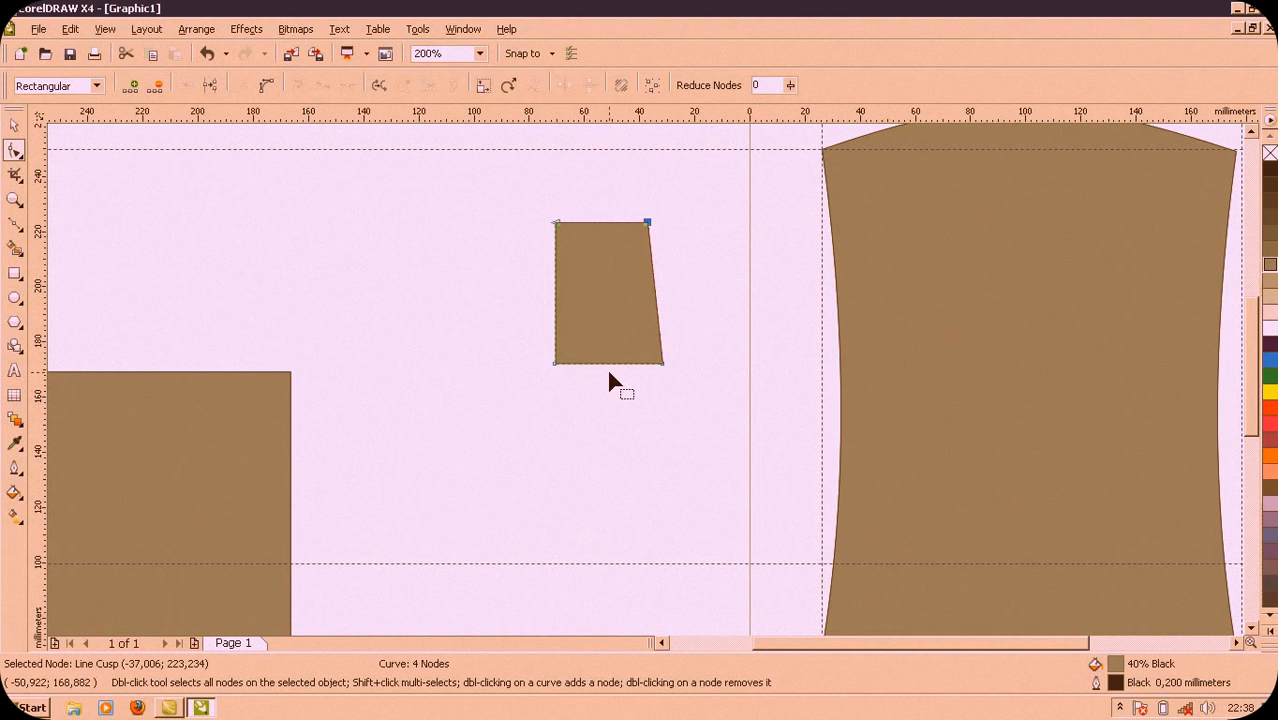
left_click(609, 365)
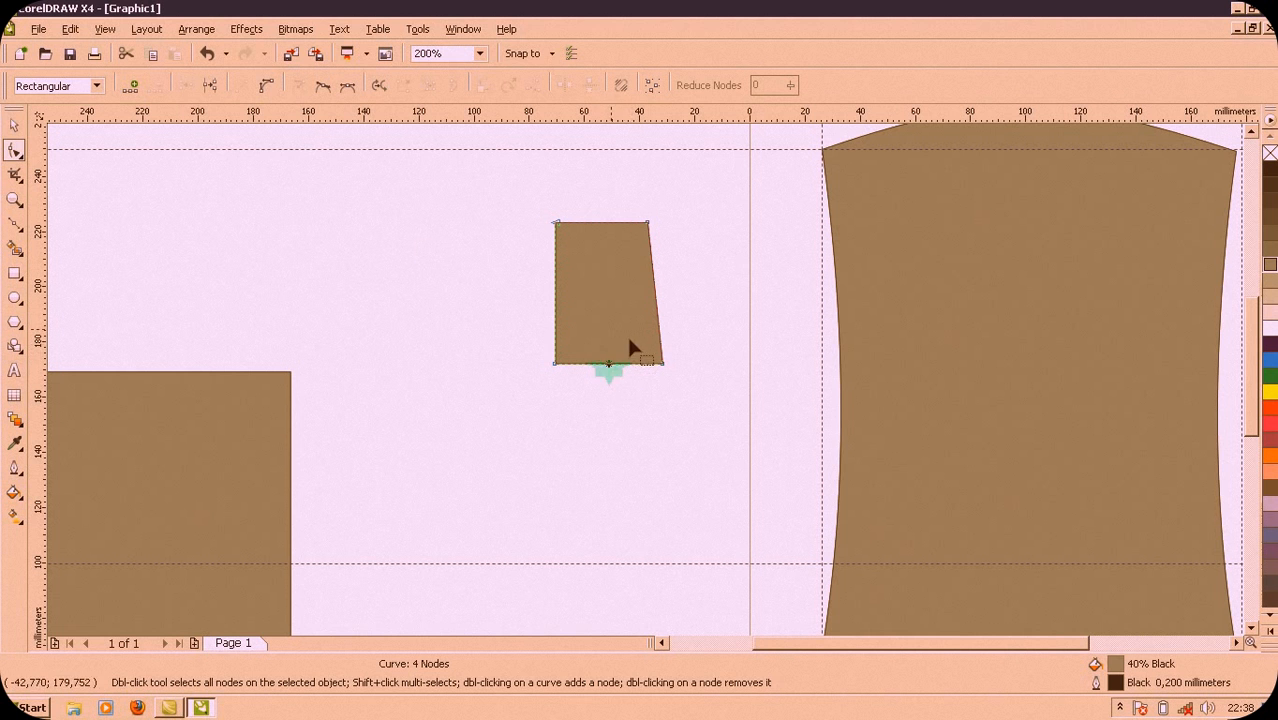
left_click(662, 363)
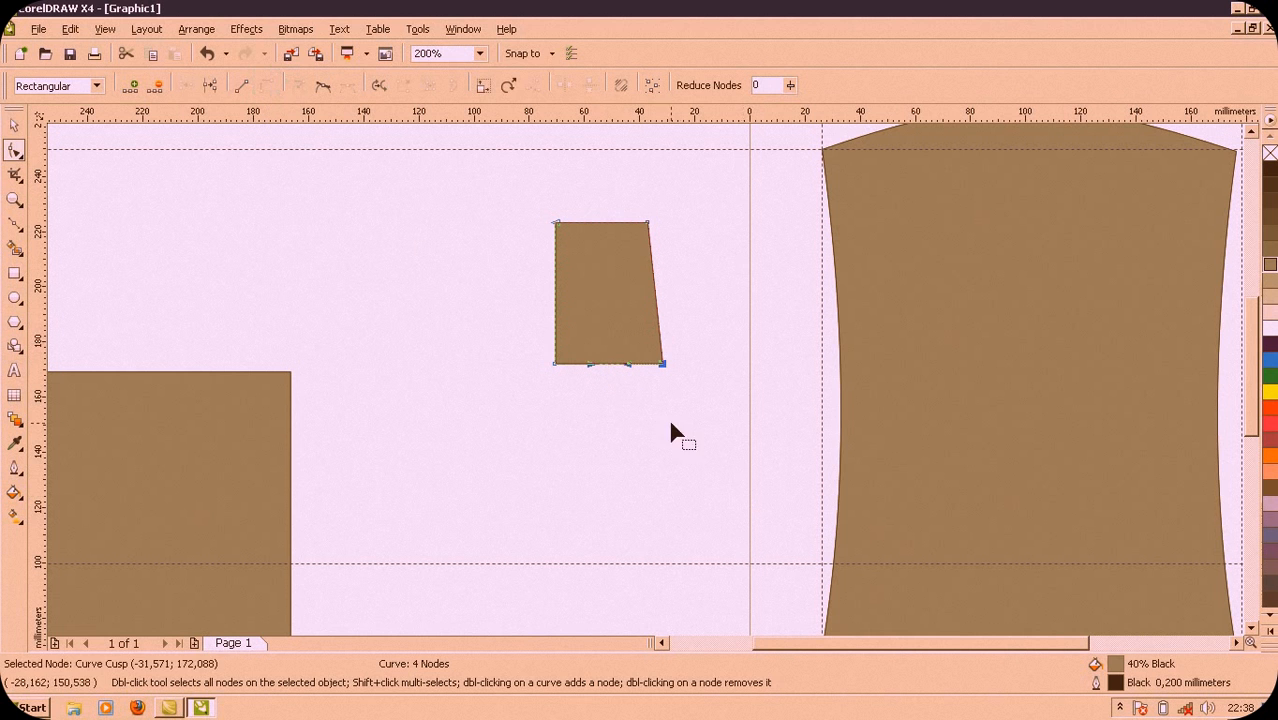
left_click_drag(609, 365, 608, 366)
left_click(717, 416)
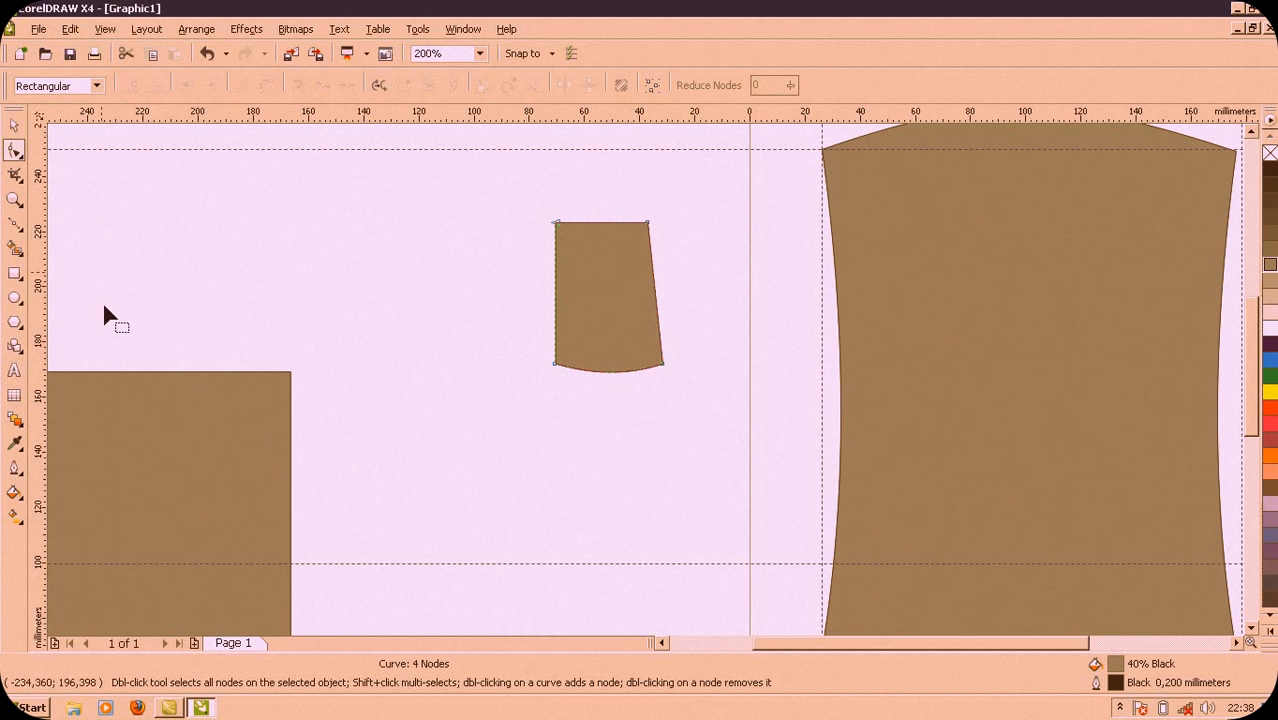
Step: Move the small sleeve piece onto the body so its upper-left corner meets the body's left shoulder corner
left_click(14, 124)
left_click_drag(1065, 650, 1091, 651)
left_click_drag(520, 277, 784, 208)
left_click_drag(1252, 457, 1248, 395)
Step: Rotate the sleeve piece about the left shoulder corner to about 309.5° so it slants outward from the body
left_click(788, 370)
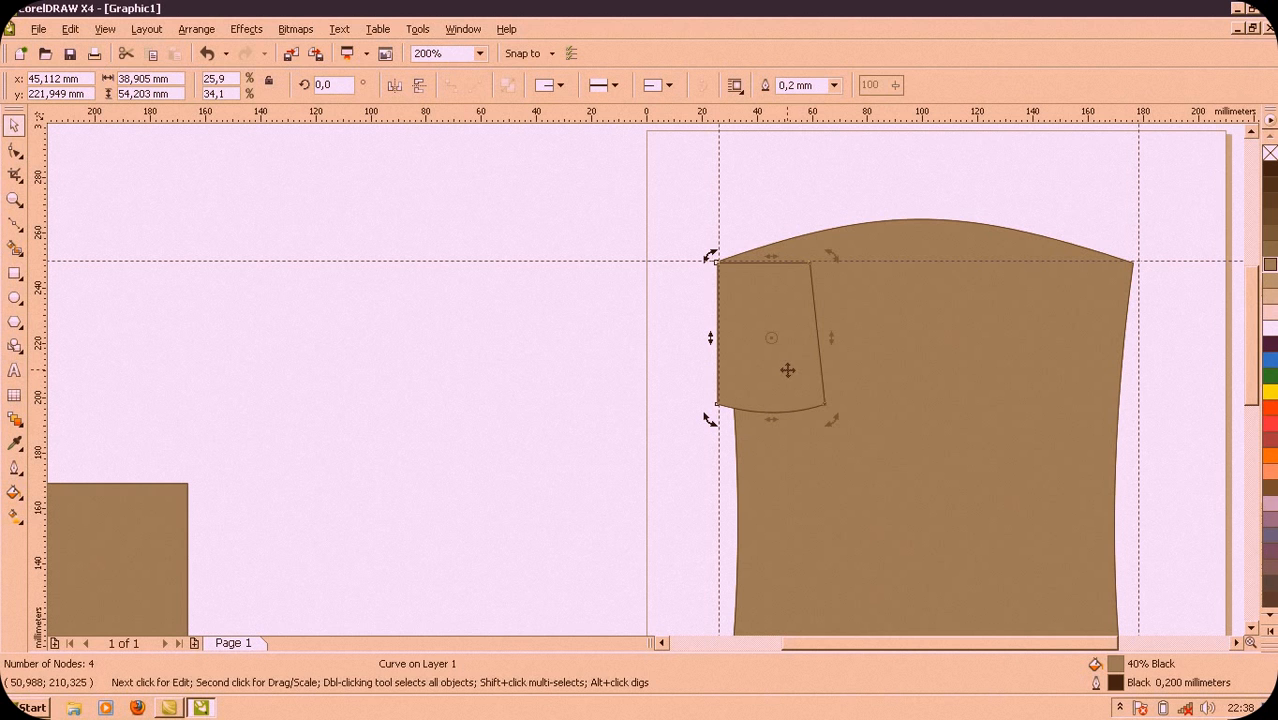
left_click_drag(772, 339, 712, 260)
left_click_drag(830, 418, 674, 431)
left_click(550, 456)
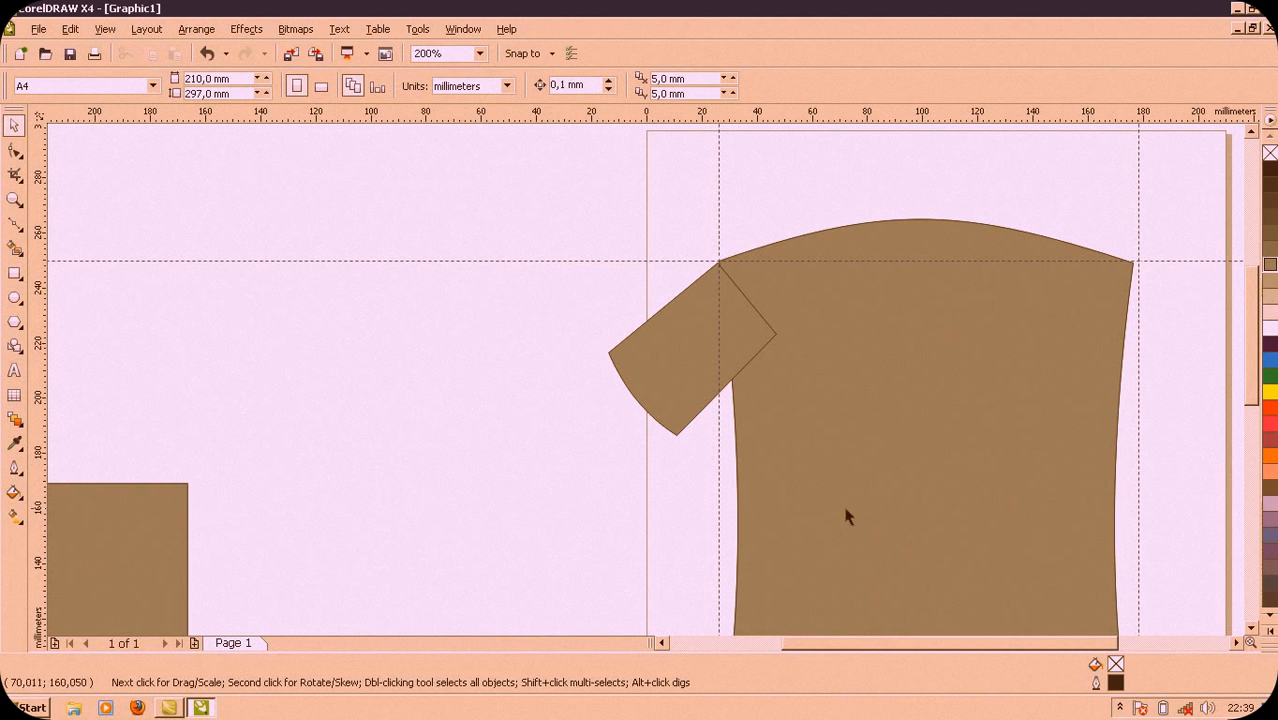
Step: Duplicate the left sleeve and mirror the copy horizontally beside the body's right edge
left_click_drag(899, 653, 950, 652)
left_click(434, 396)
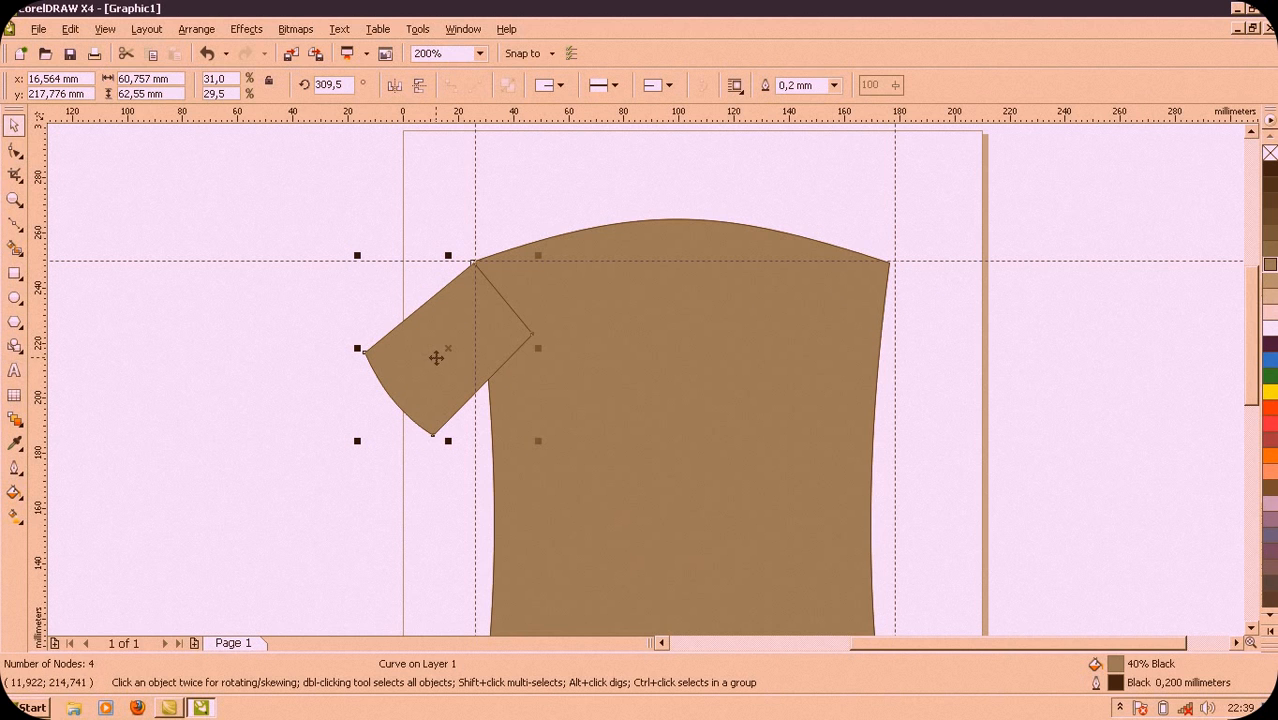
key("ctrl+d")
left_click_drag(450, 317, 788, 351)
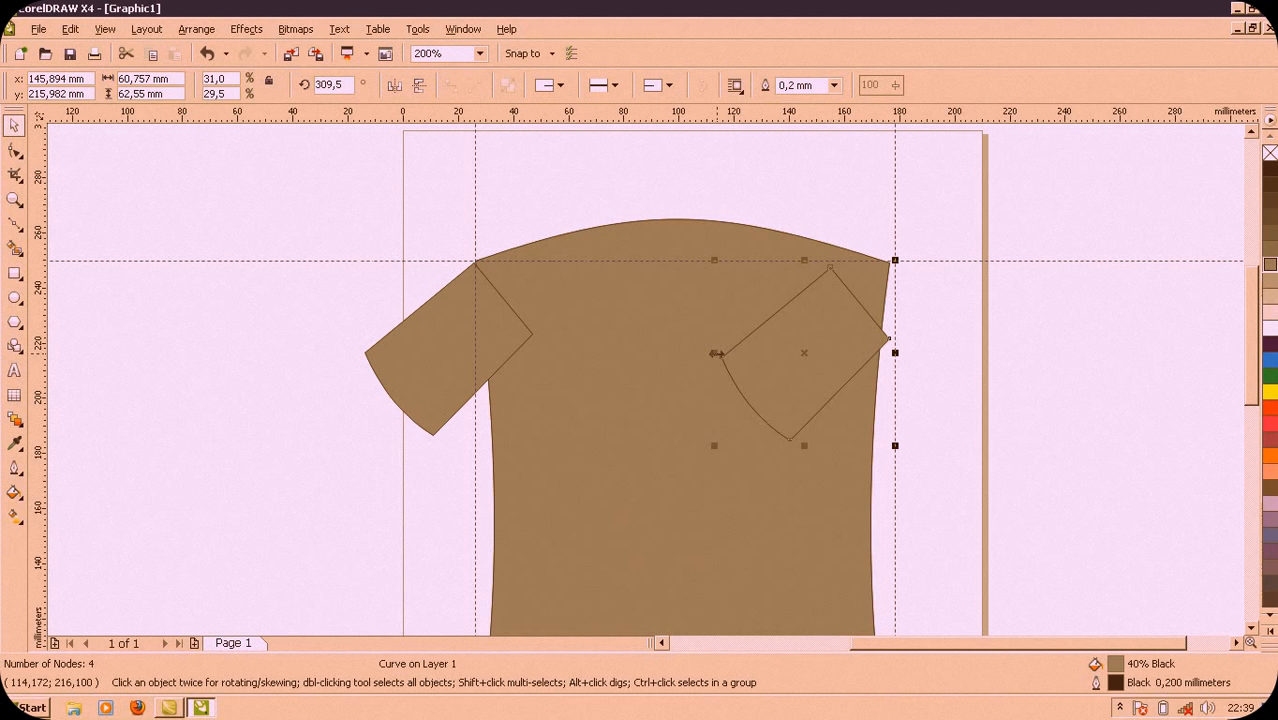
left_click_drag(715, 352, 963, 340)
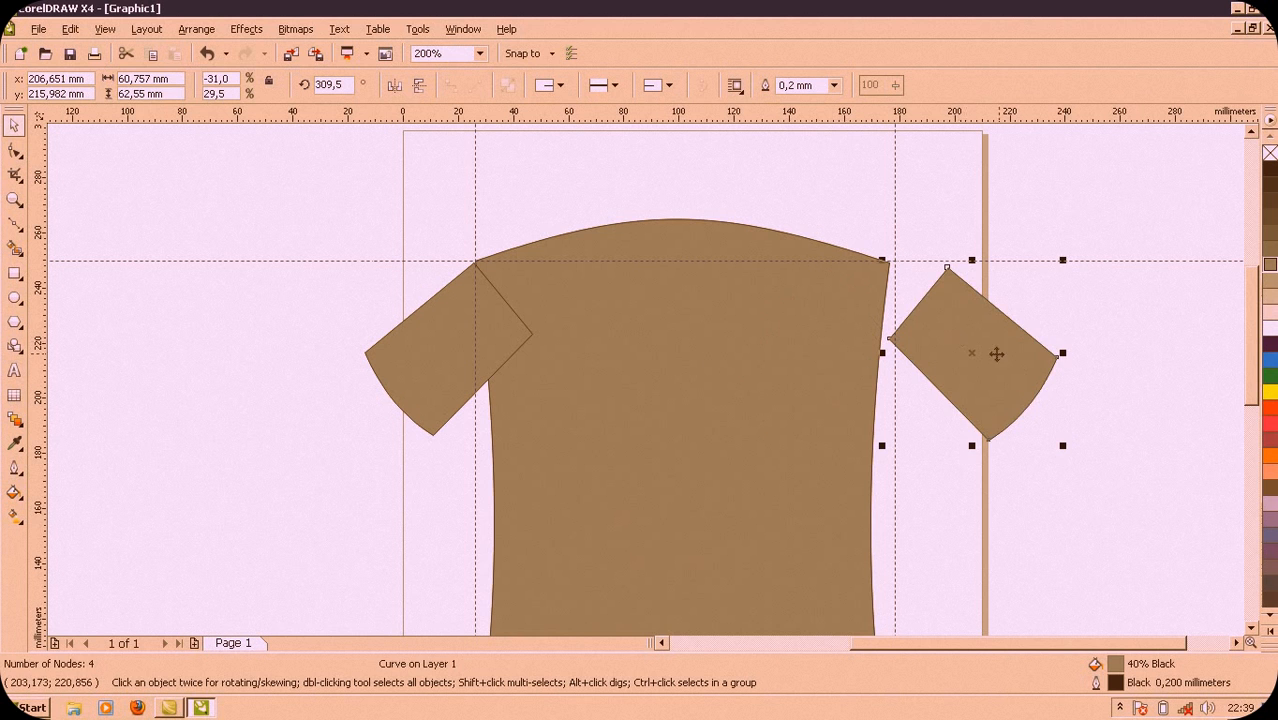
Step: Align the mirrored sleeve with the body's right shoulder corner and shift the right vertical guideline to about 176 mm
left_click_drag(1027, 371, 969, 367)
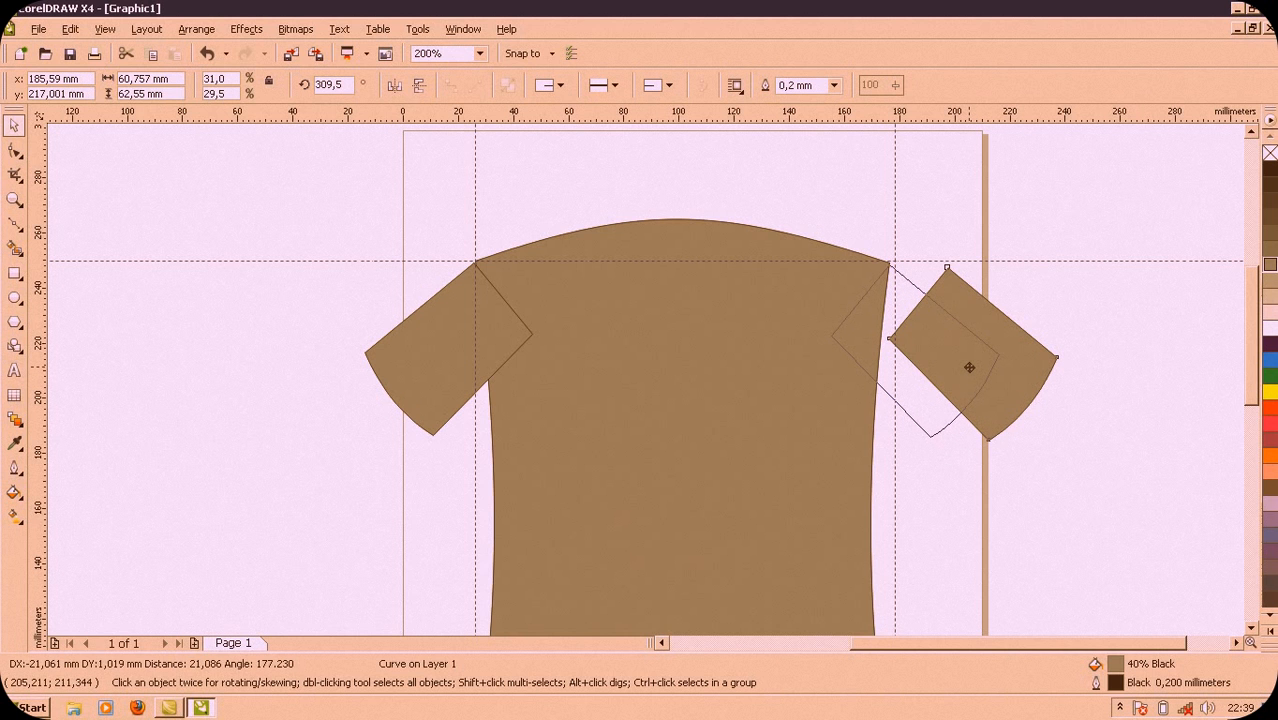
left_click_drag(969, 367, 970, 363)
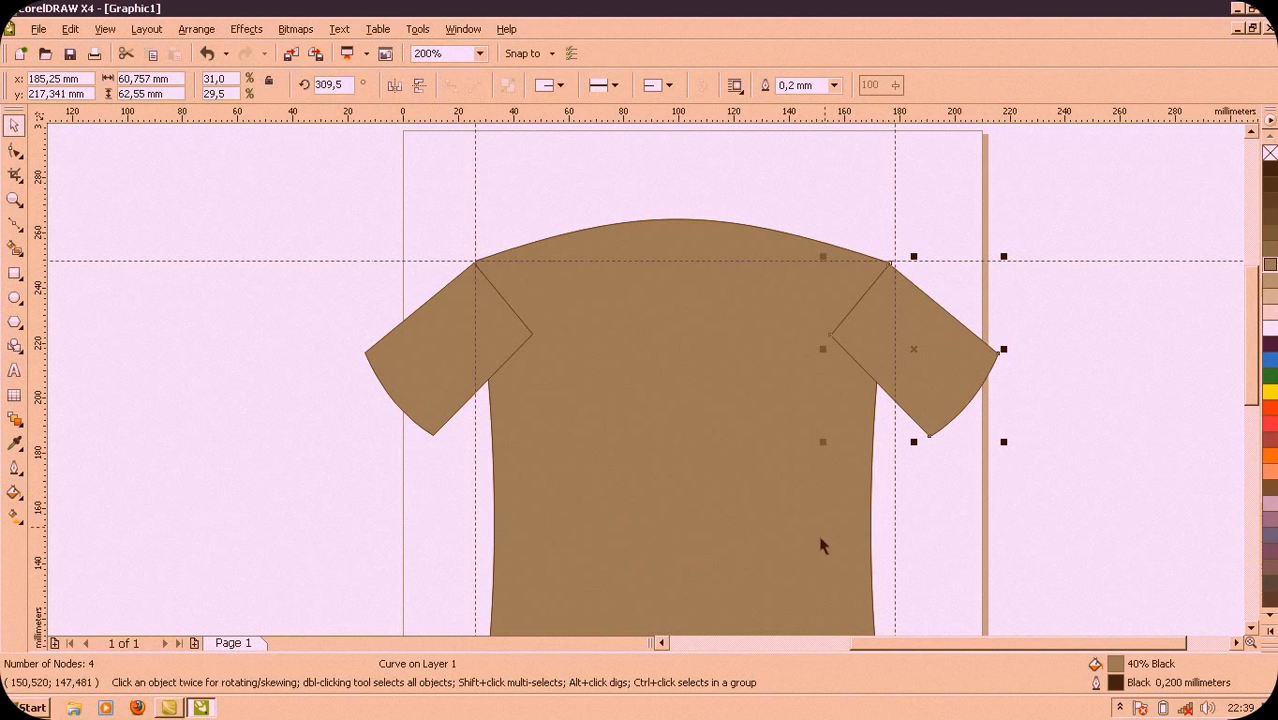
left_click_drag(893, 197, 887, 199)
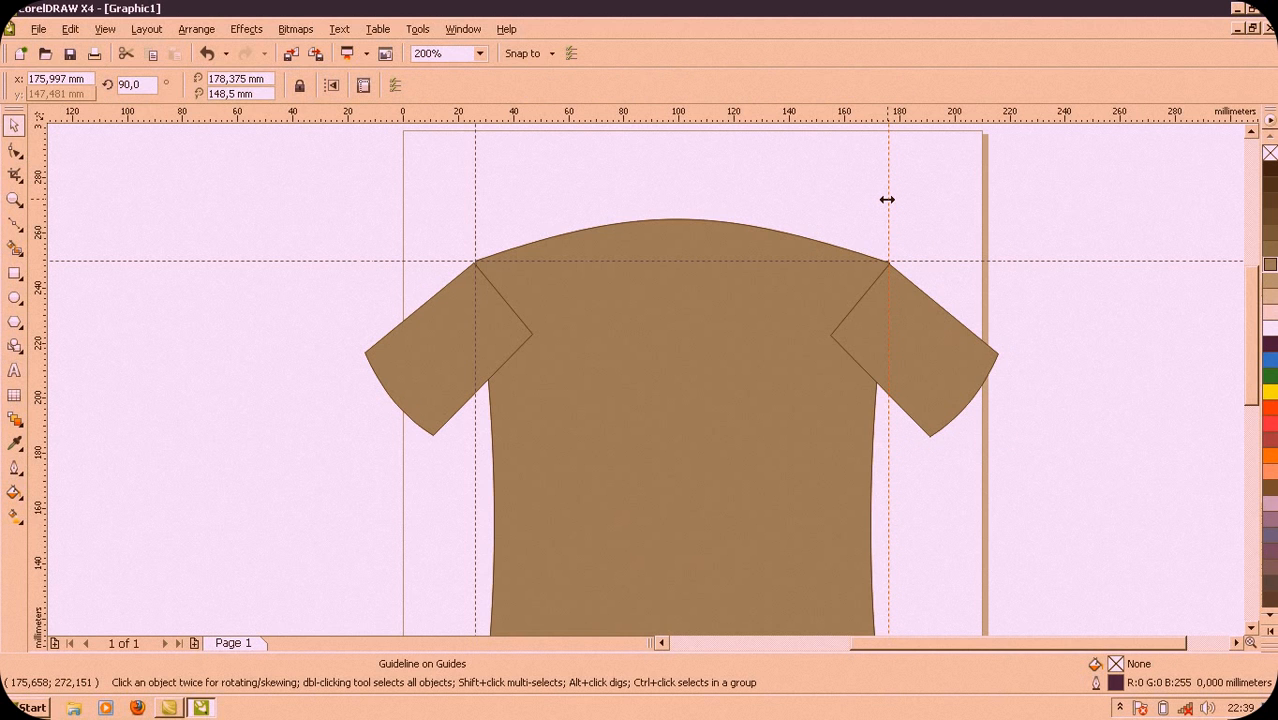
left_click(865, 200)
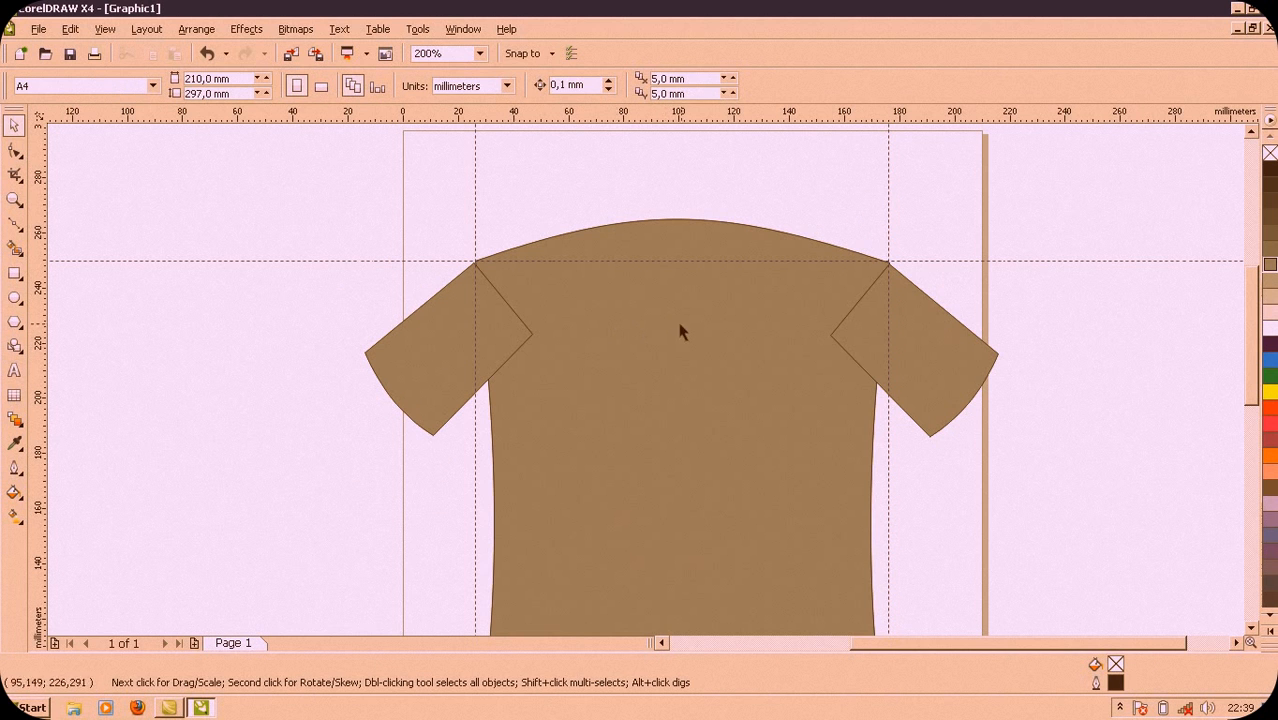
Step: Weld both sleeves and the body into a single T-shirt shape
left_click(431, 372)
left_click(625, 334, "shift")
left_click(916, 355, "shift")
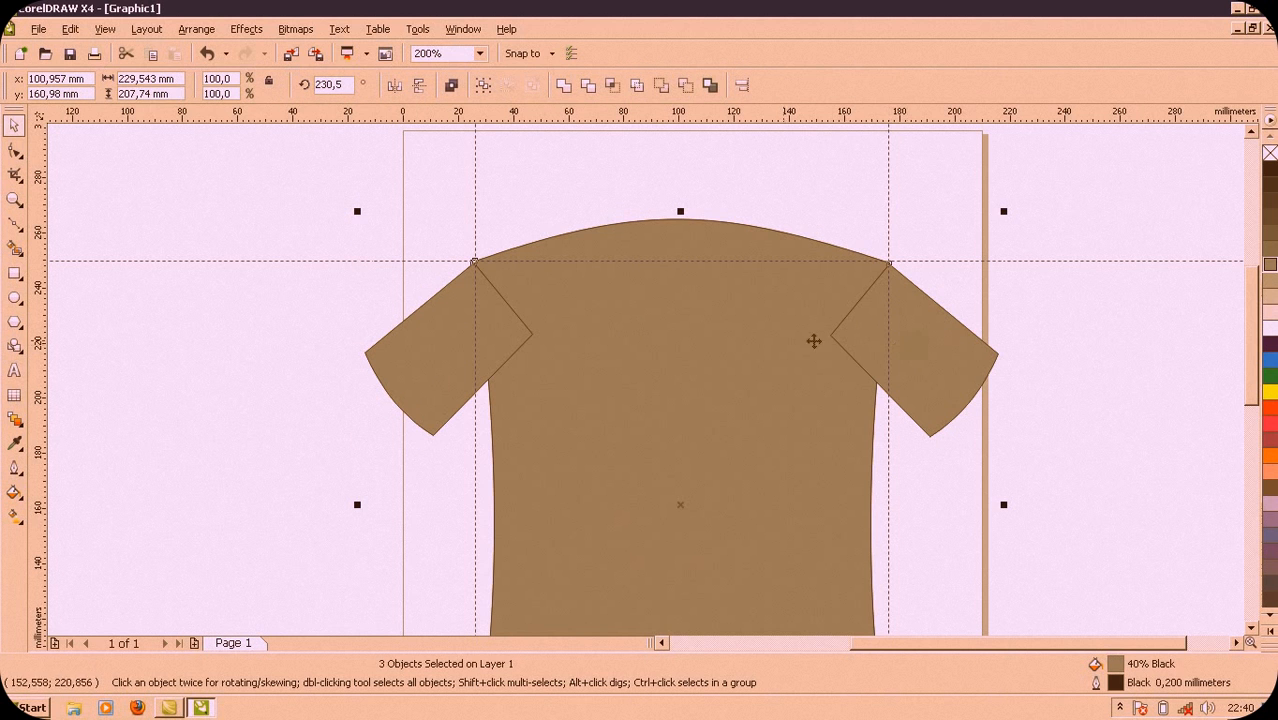
left_click(564, 88)
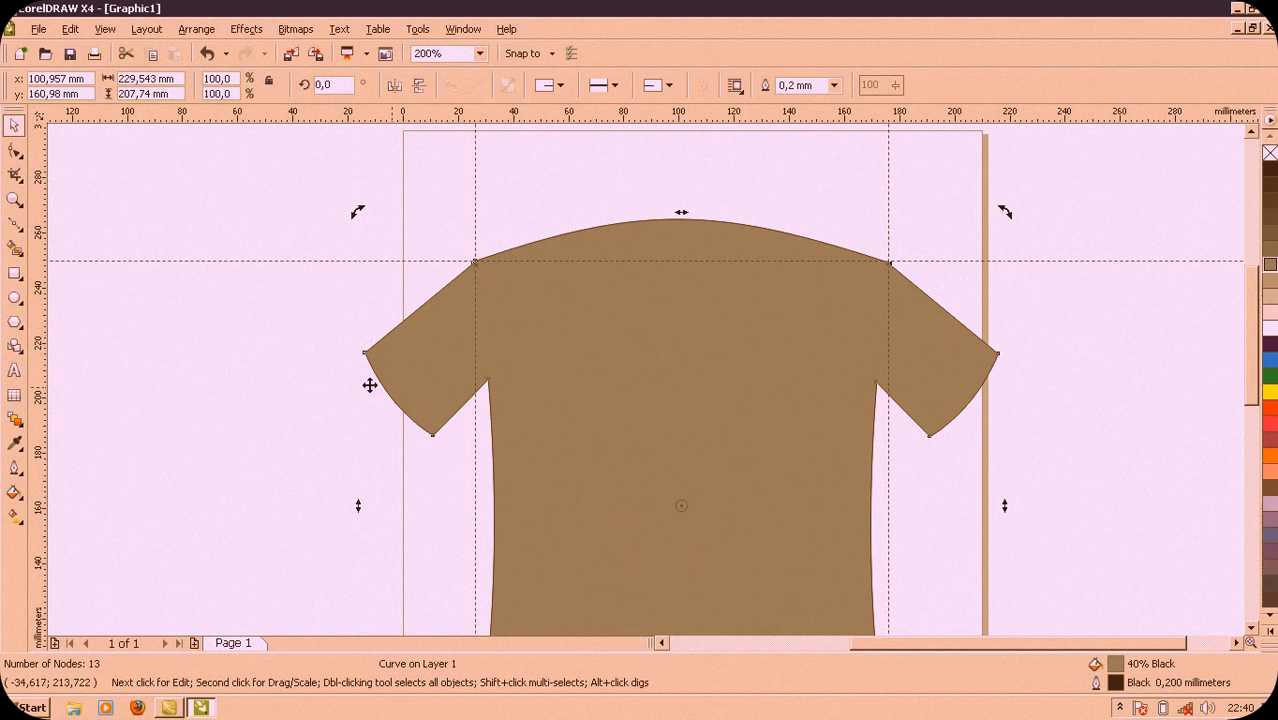
Step: Draw an ellipse about 55 × 21 mm outside the page, above the 250 mm guideline, and fill it with 90% Black
scroll(645, 376, "down", 1)
scroll(643, 376, "up", 1)
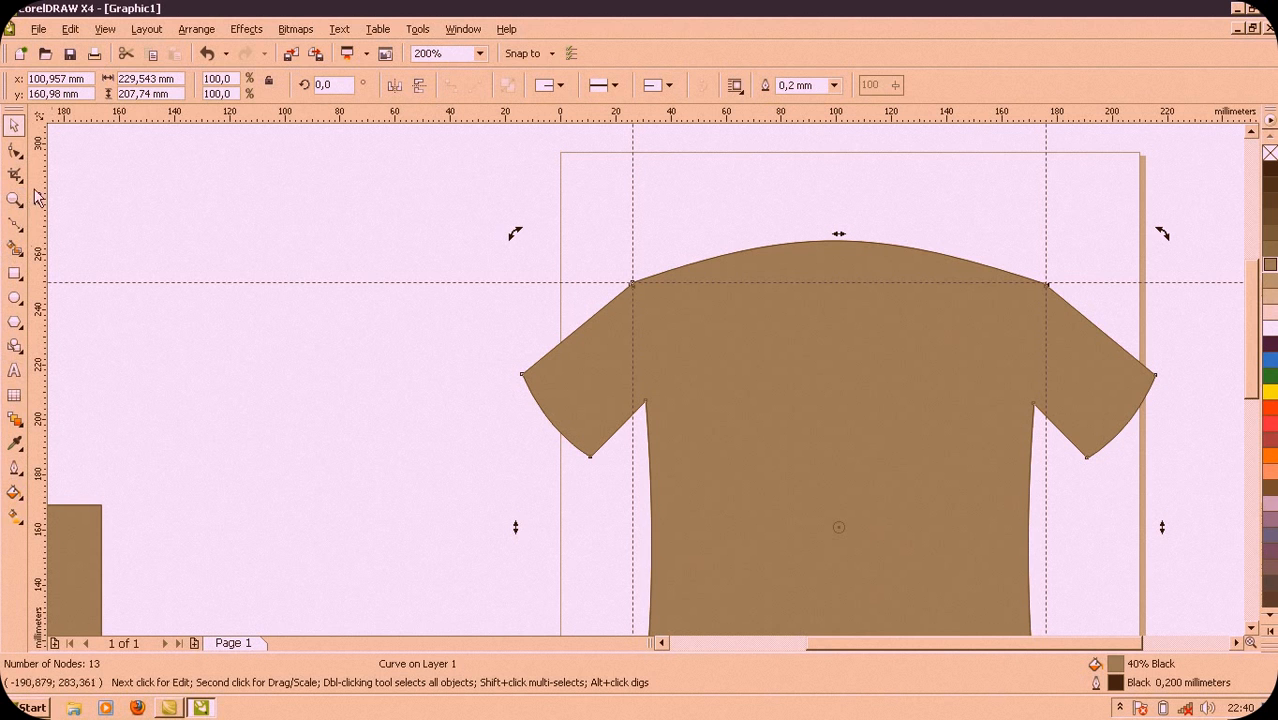
left_click(14, 297)
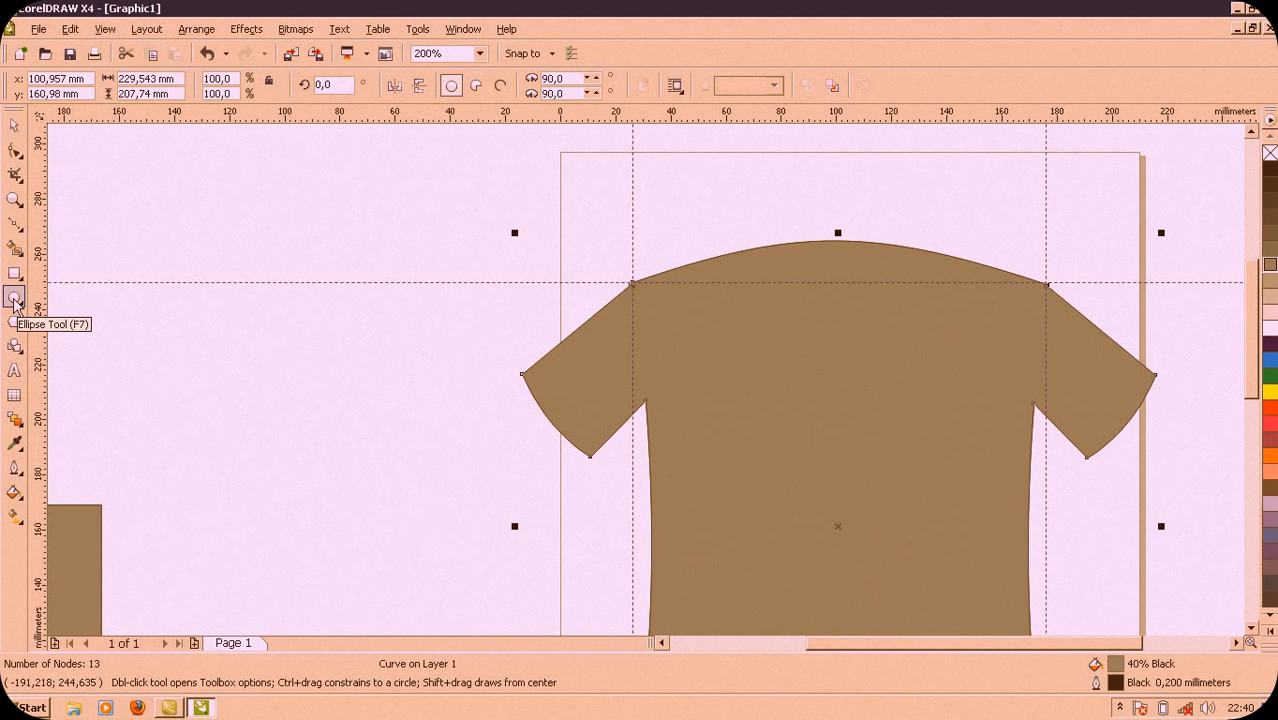
left_click_drag(169, 189, 322, 250)
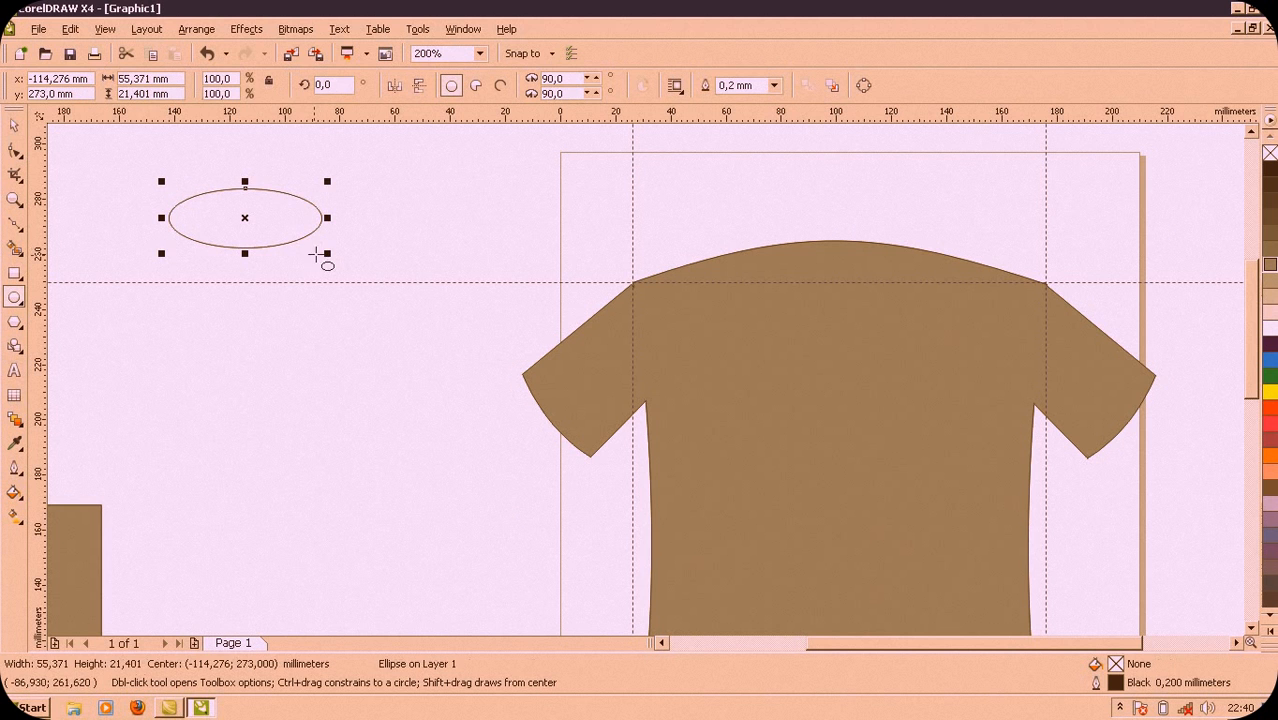
left_click(1269, 190)
Step: Duplicate the dark ellipse, scale the copy to about 41 × 16 mm and fill it with 50% Black
left_click(15, 125)
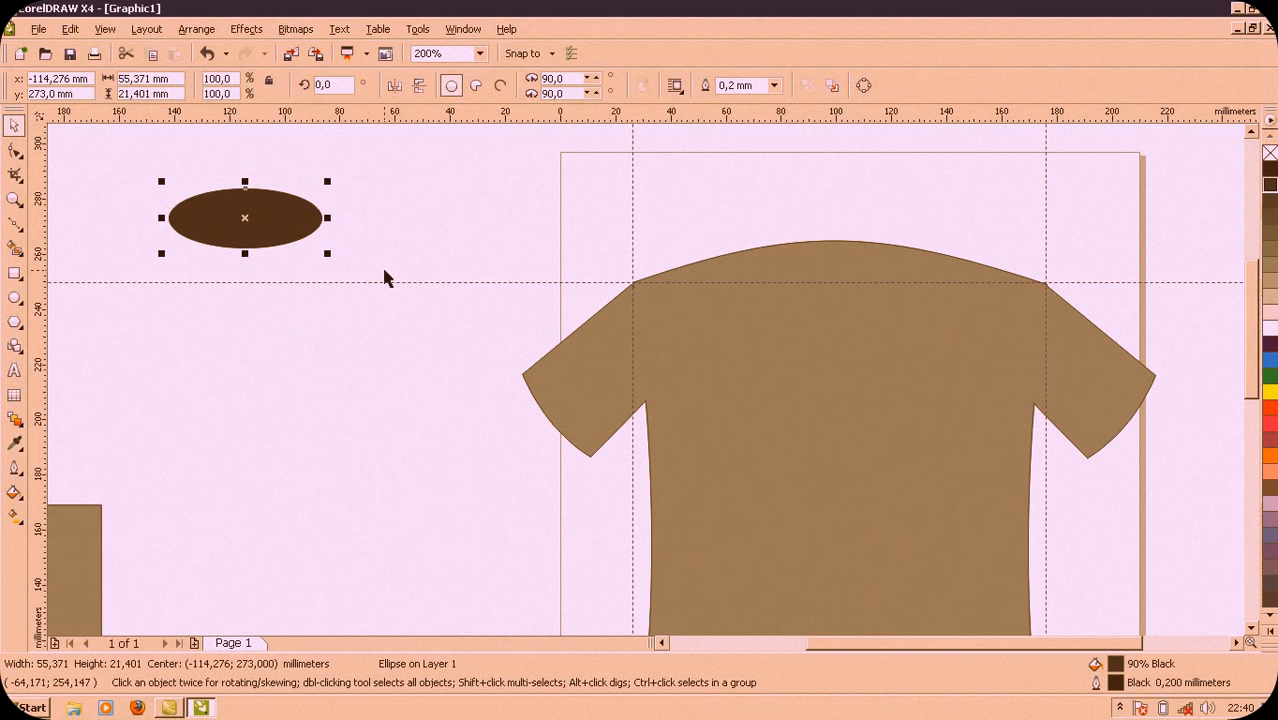
key("Up")
key("Right")
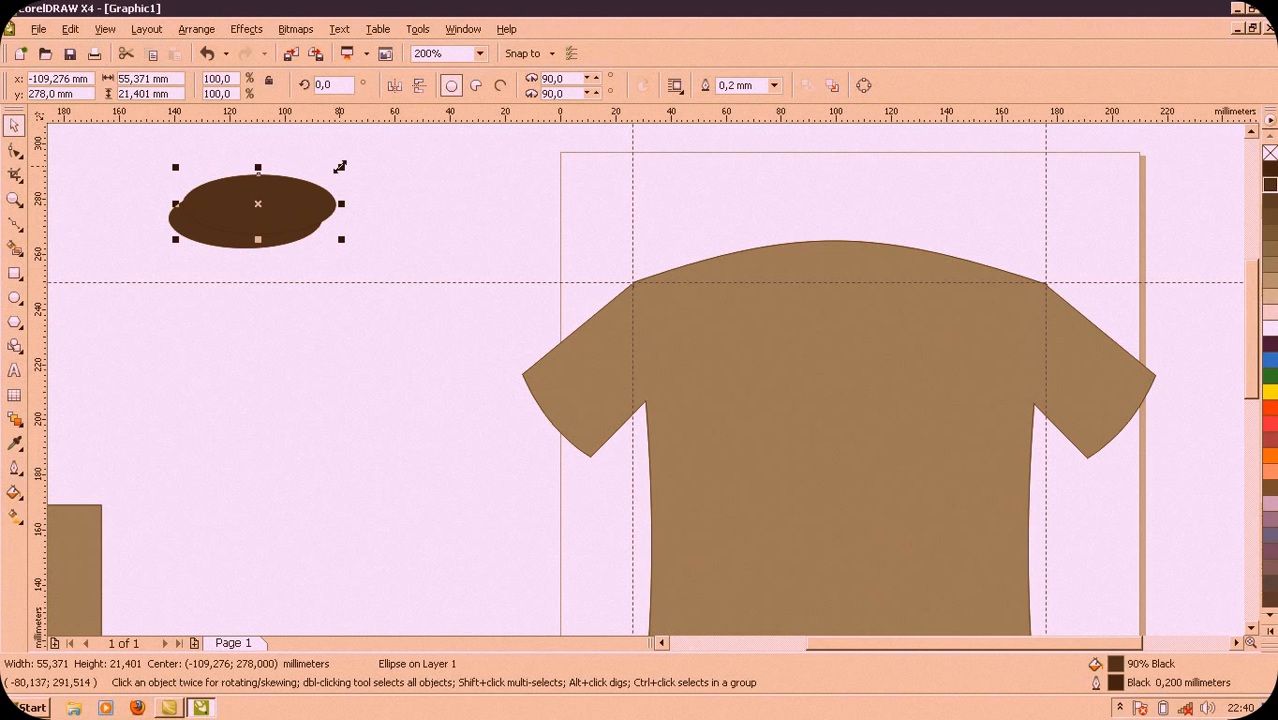
left_click_drag(340, 167, 331, 185)
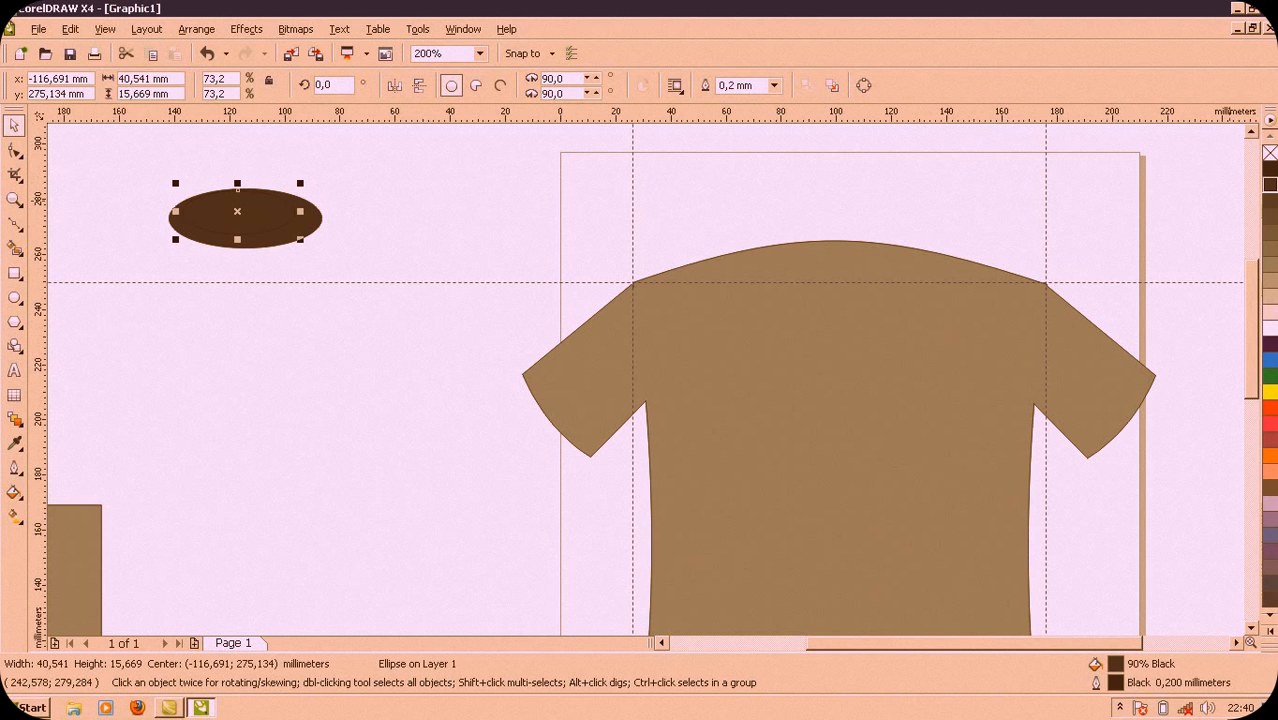
left_click(1269, 249)
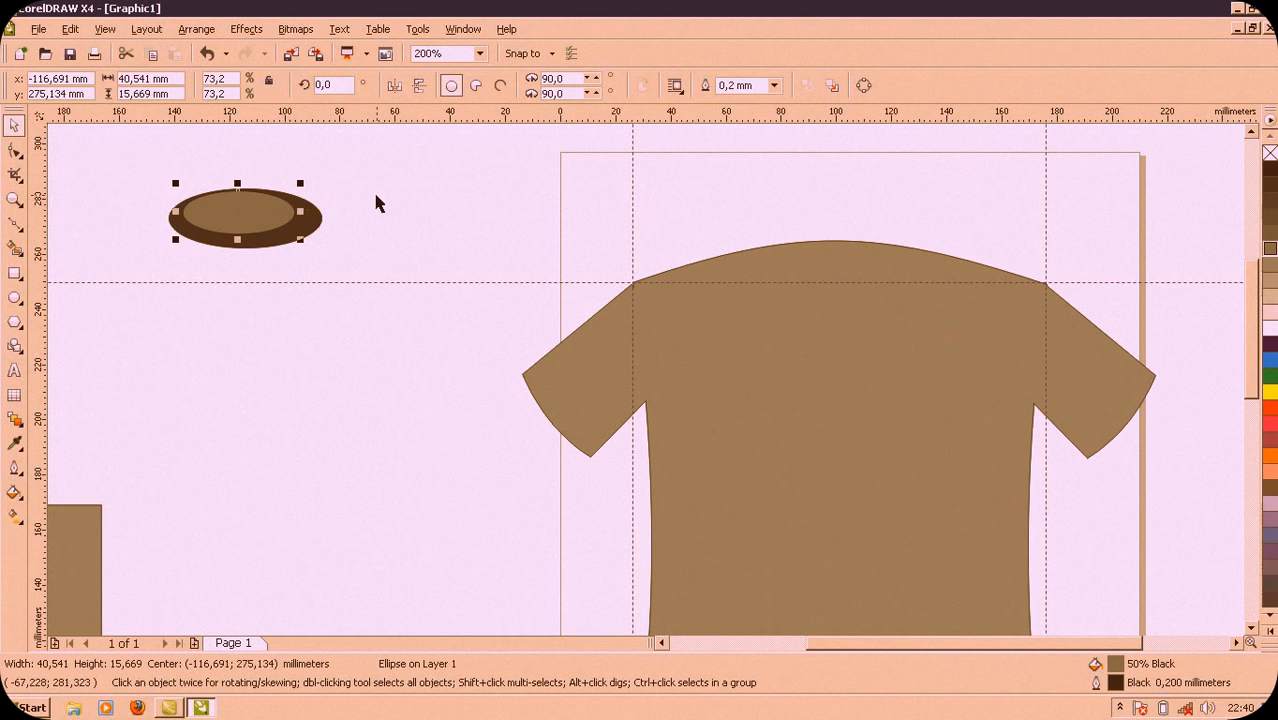
Step: Align the two ellipses by their tops and horizontal centers
left_click(312, 226, "shift")
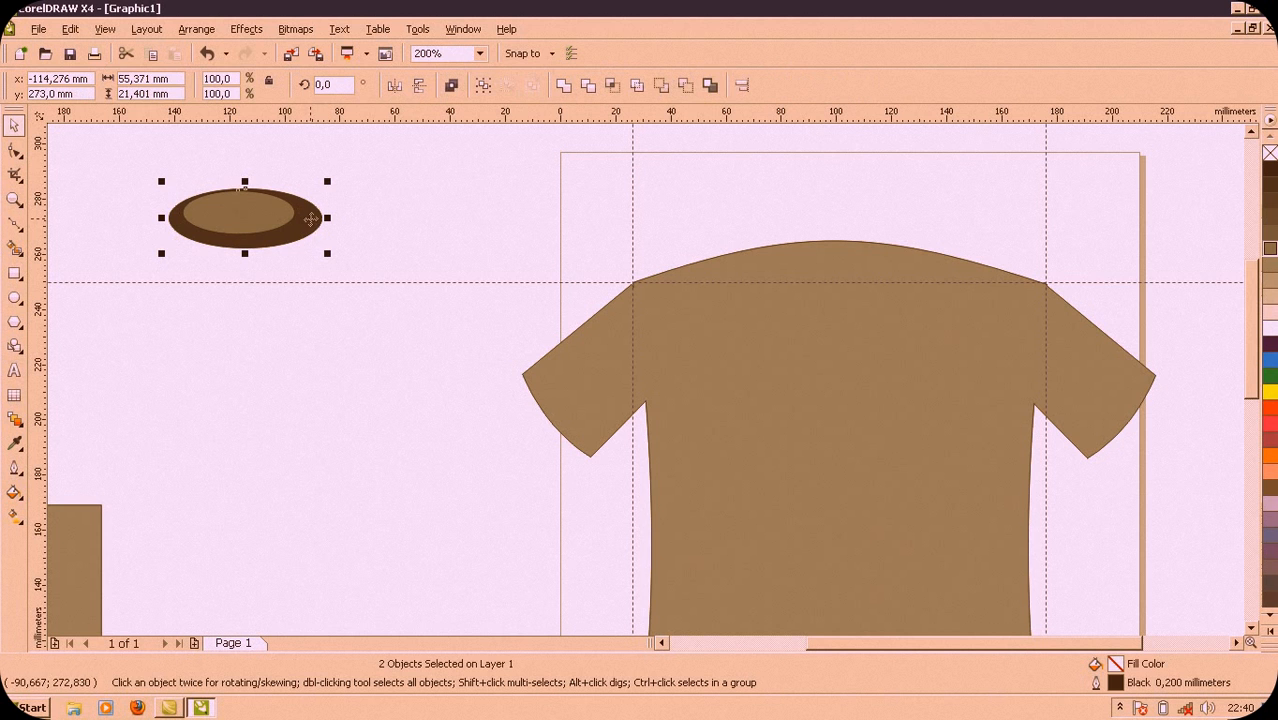
left_click(740, 88)
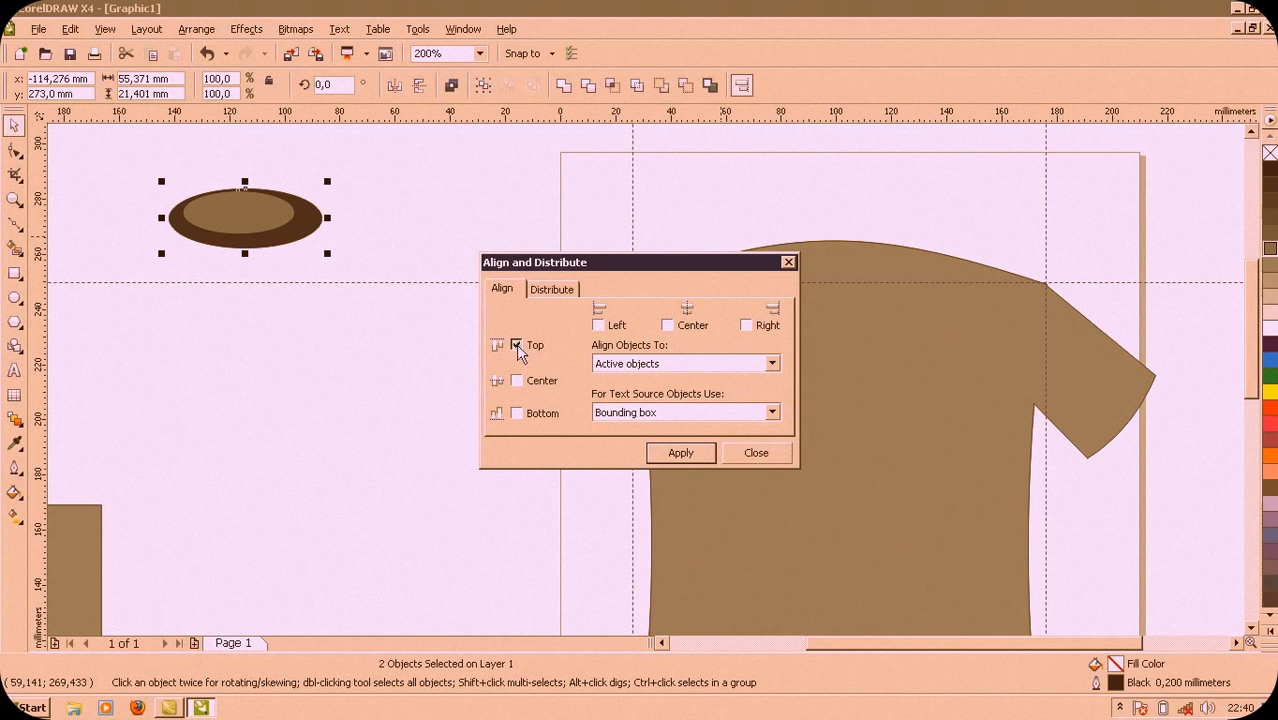
left_click(682, 454)
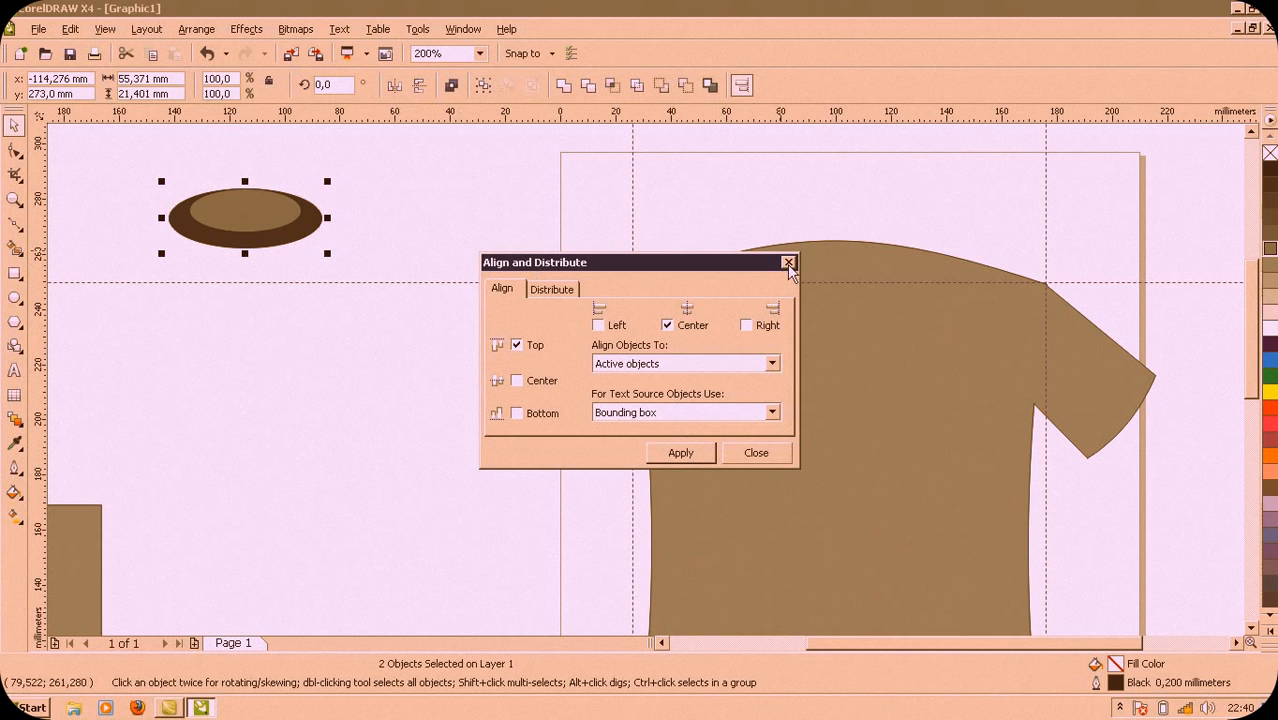
left_click(758, 452)
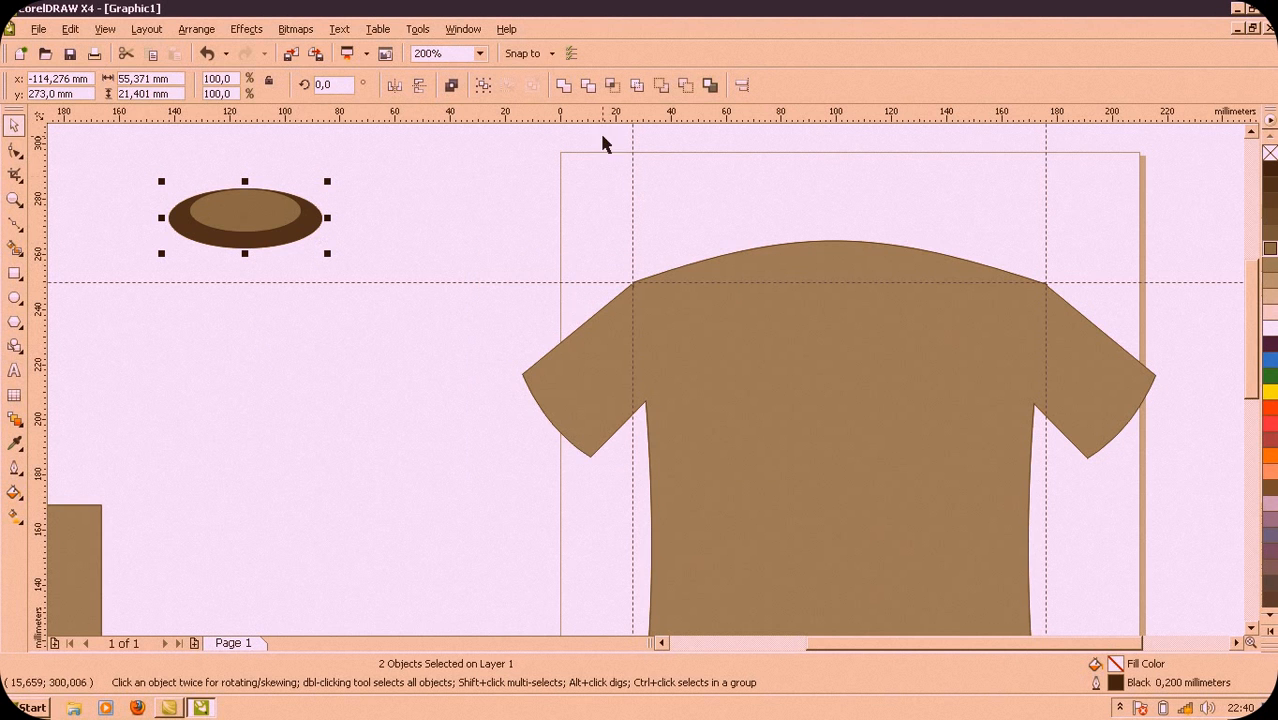
Step: Cut the smaller ellipse out of the larger one with Back Minus Front to form a collar ring
left_click(686, 86)
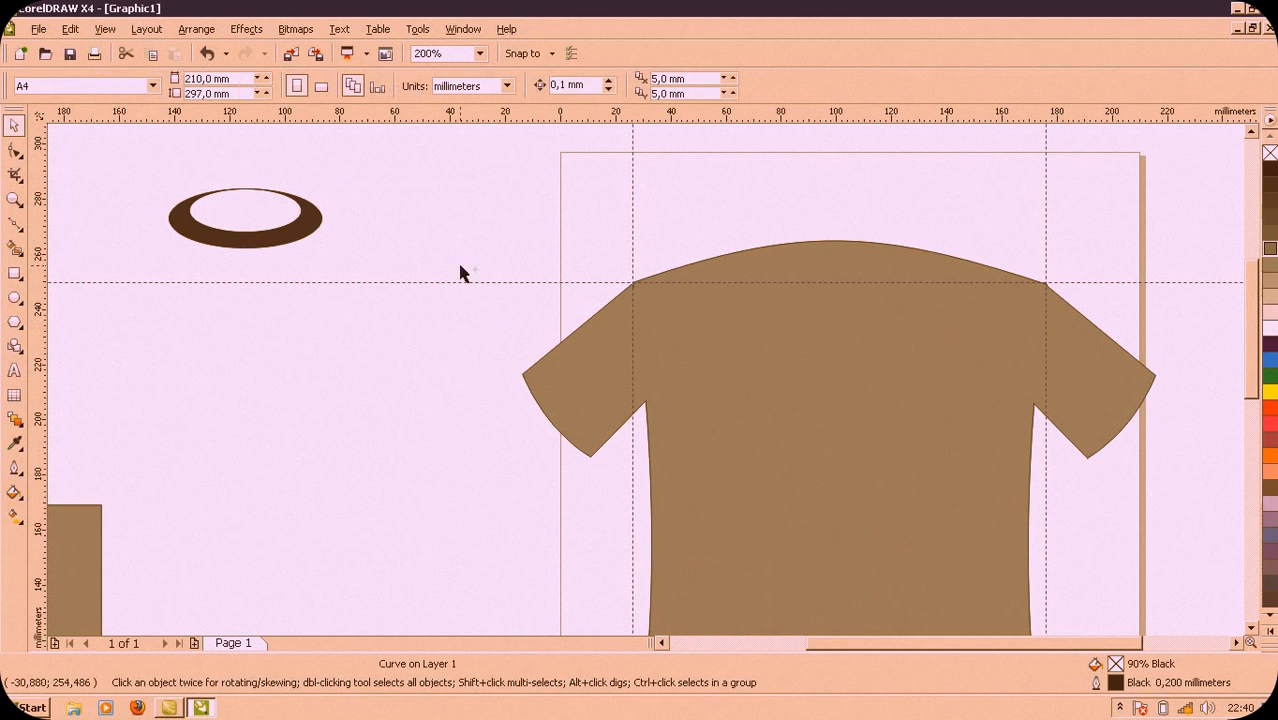
left_click(220, 243)
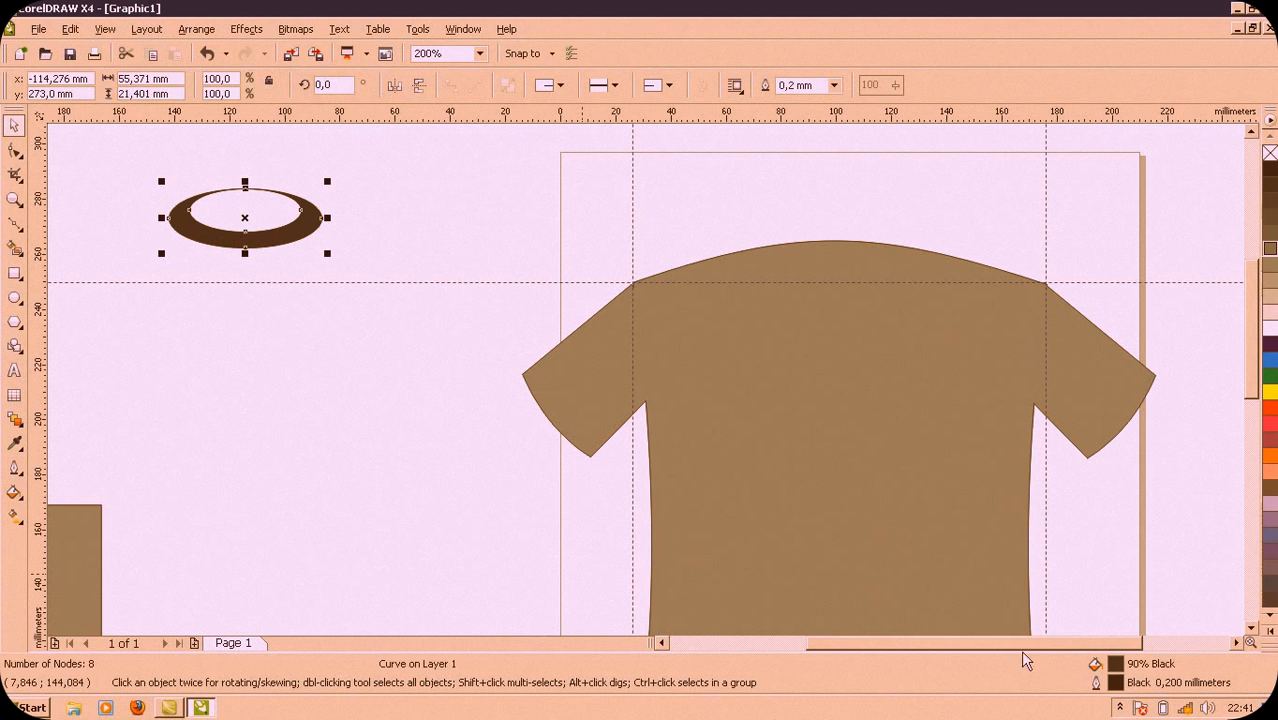
left_click(1119, 709)
left_click(1119, 709)
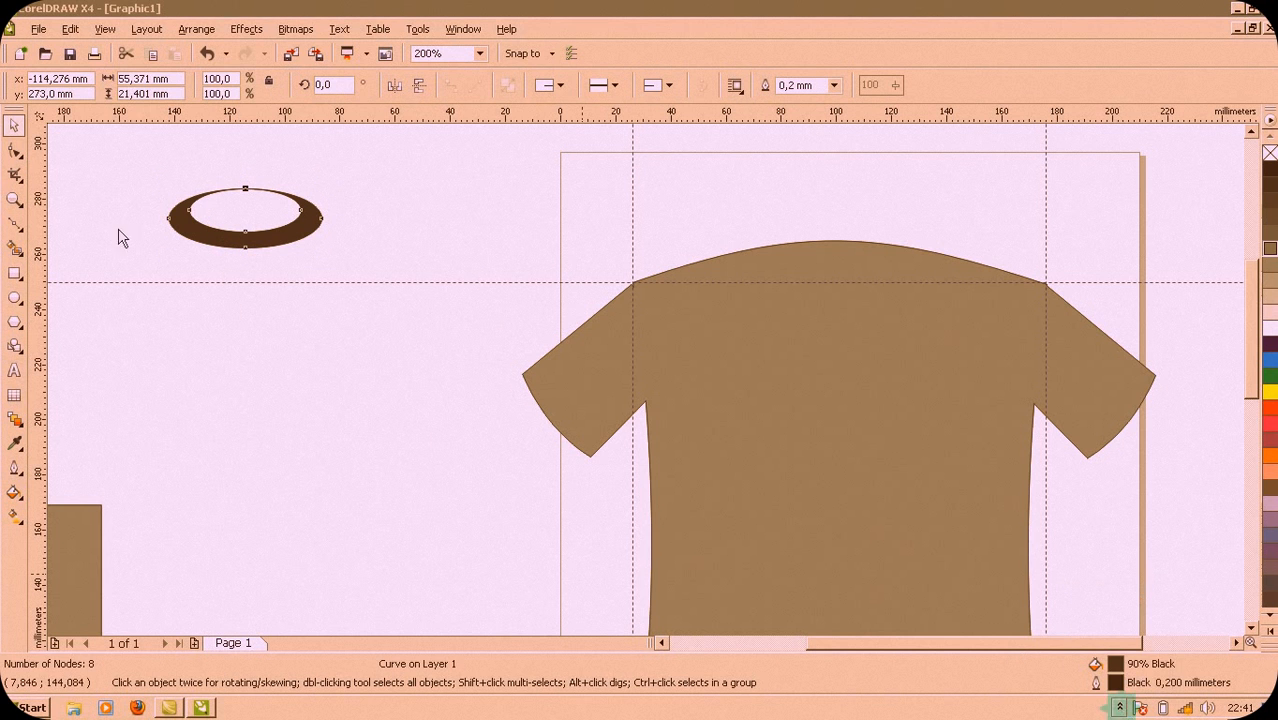
left_click(218, 245)
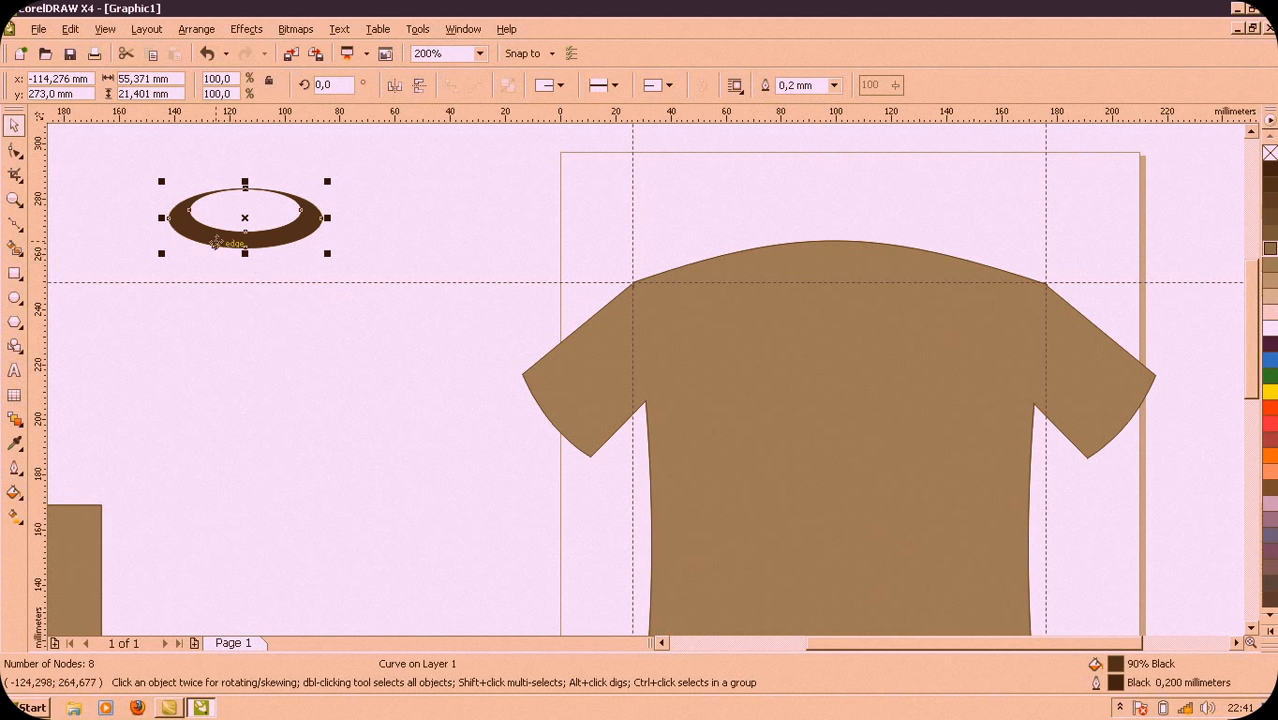
left_click(204, 226)
left_click(205, 227)
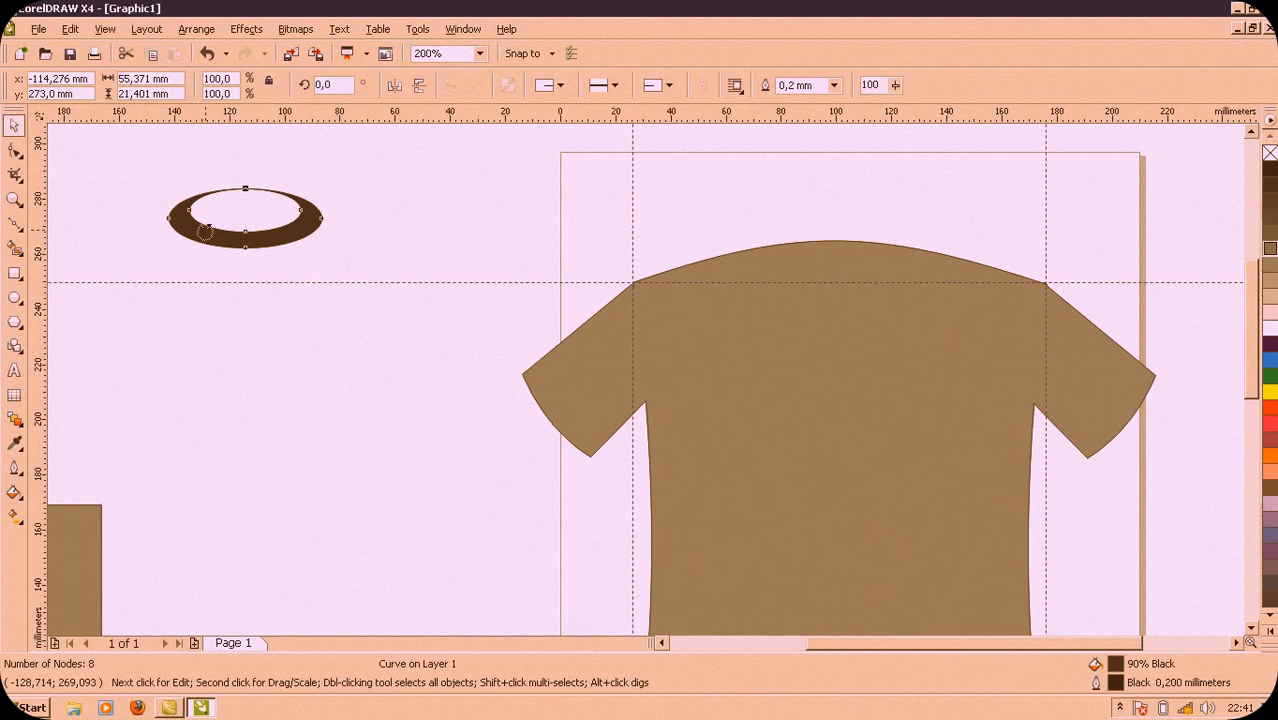
Step: Move the collar ring onto the T-shirt's neckline and align both objects by their tops and horizontal centers
left_click(402, 232)
left_click(283, 242)
left_click_drag(283, 242, 860, 279)
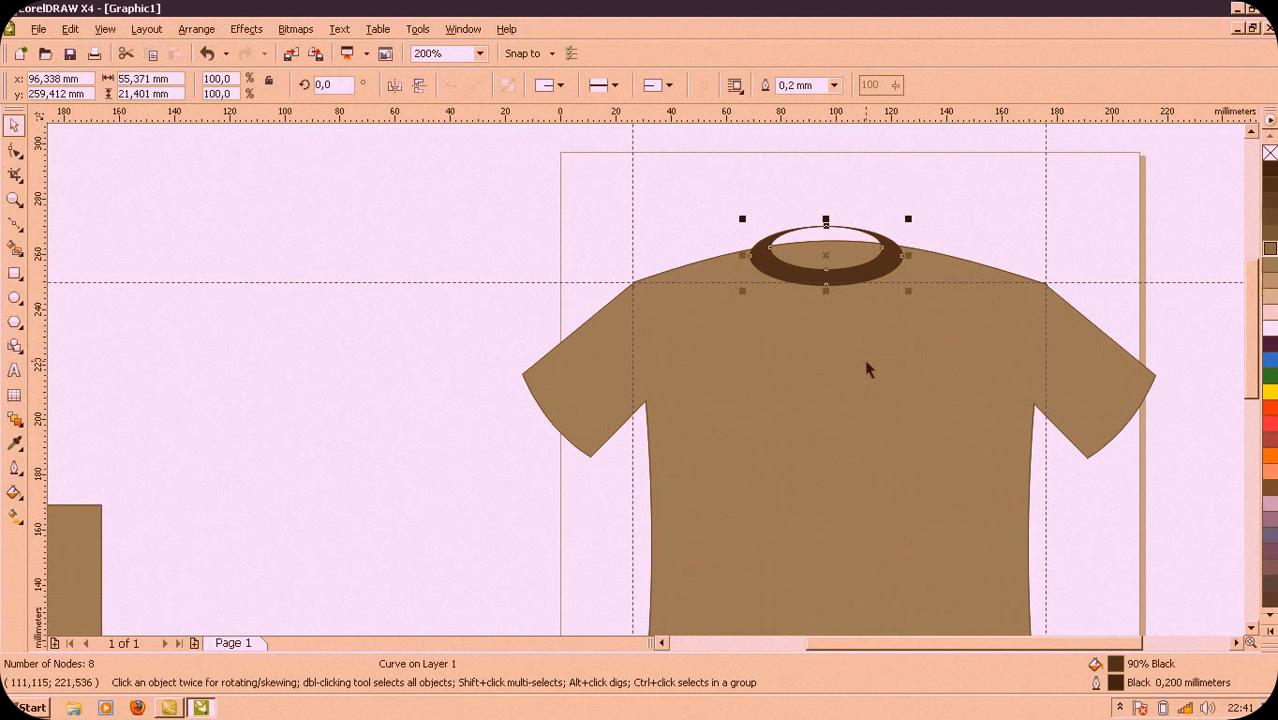
left_click(865, 361, "shift")
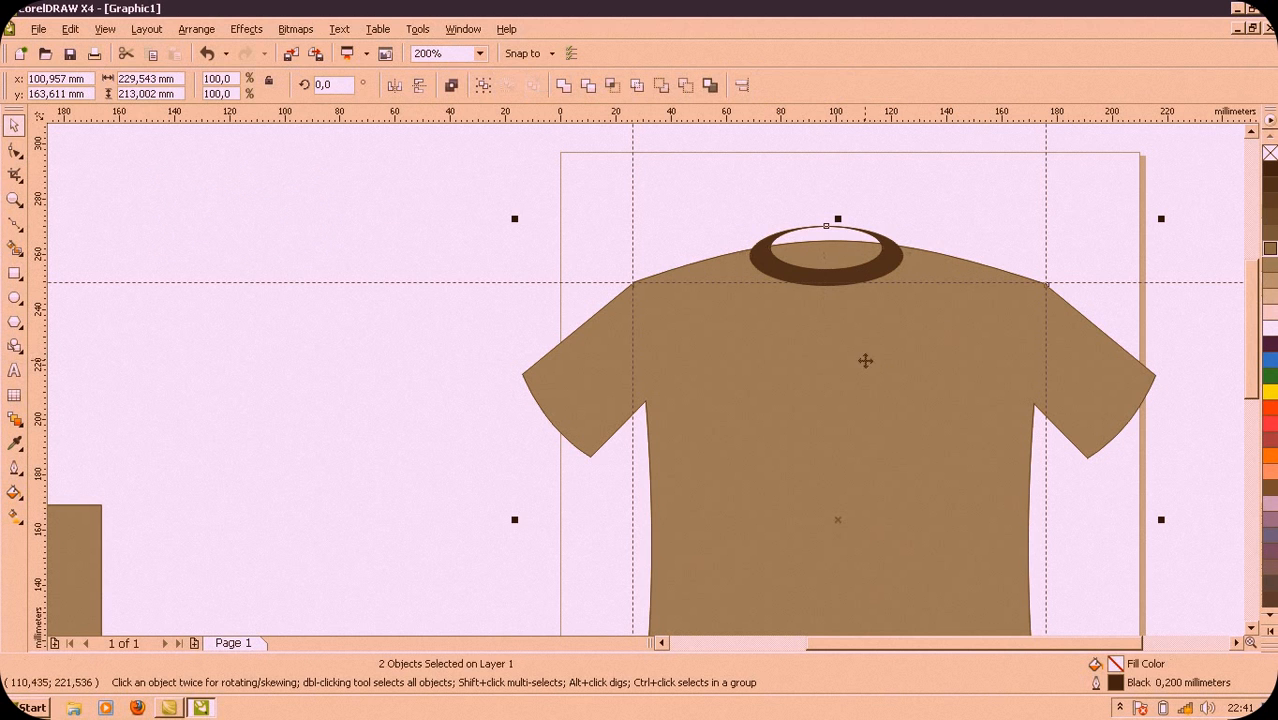
left_click(740, 86)
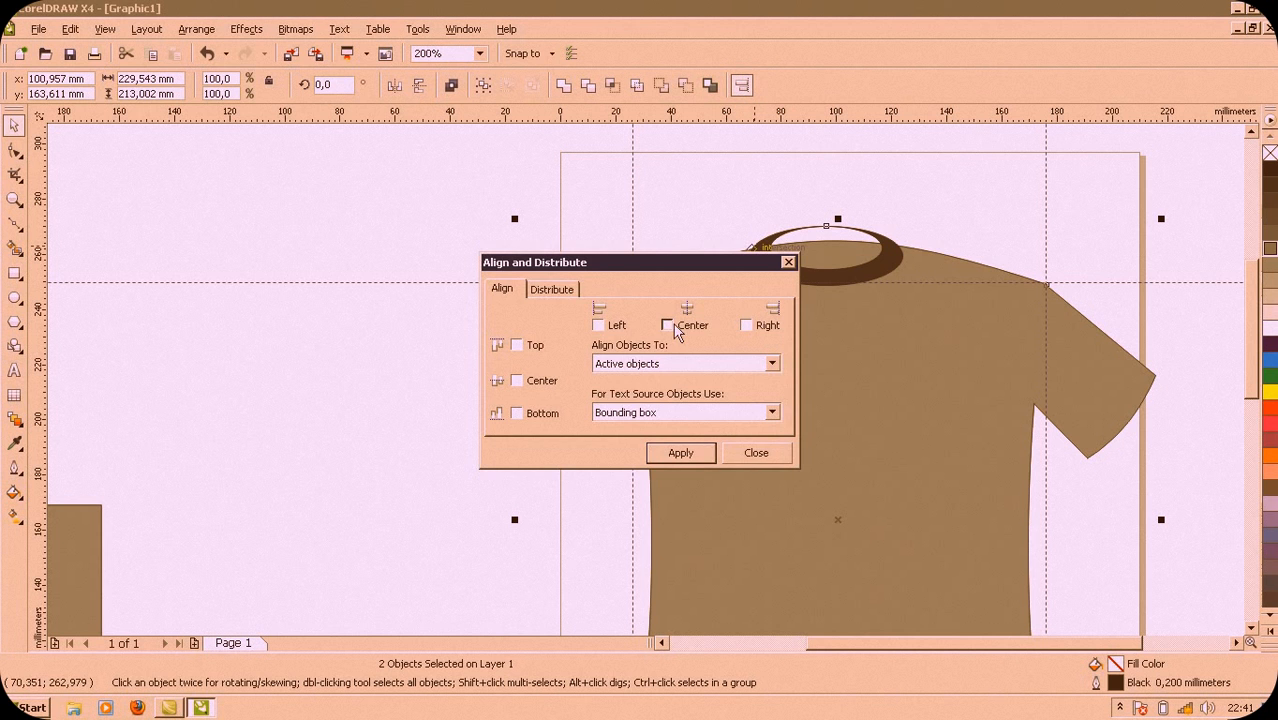
left_click(680, 452)
left_click(788, 263)
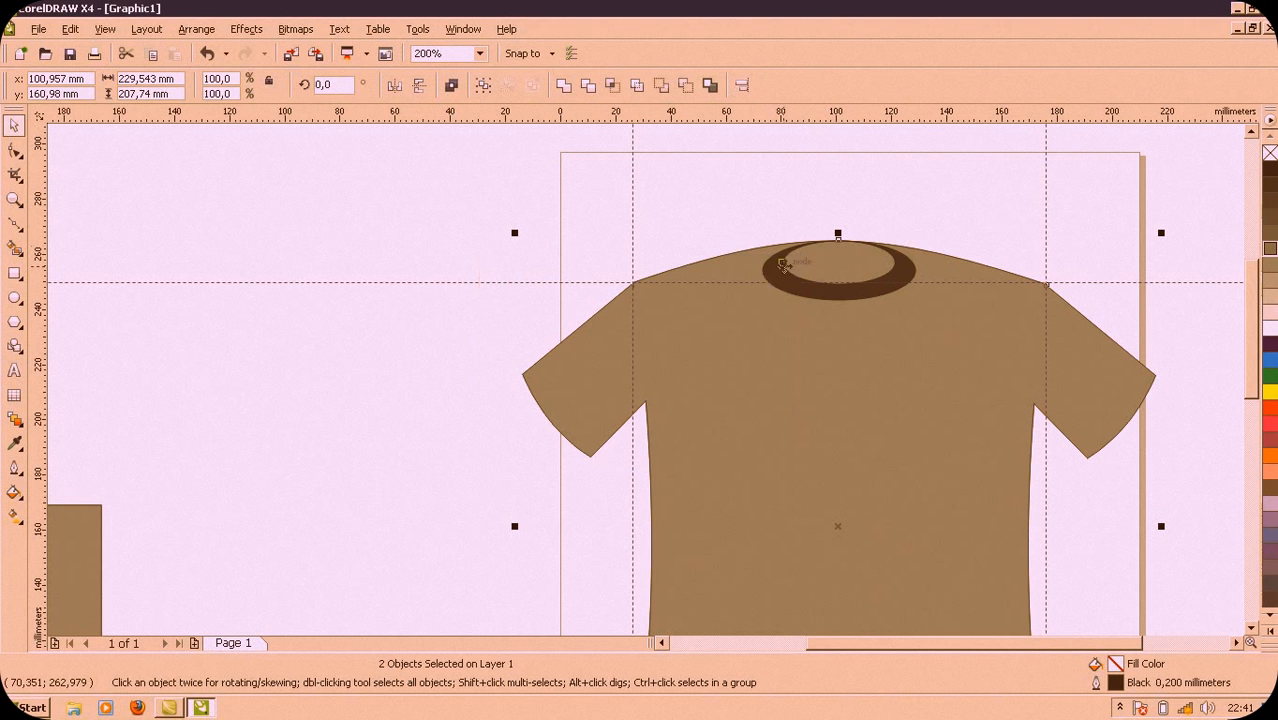
left_click(392, 292)
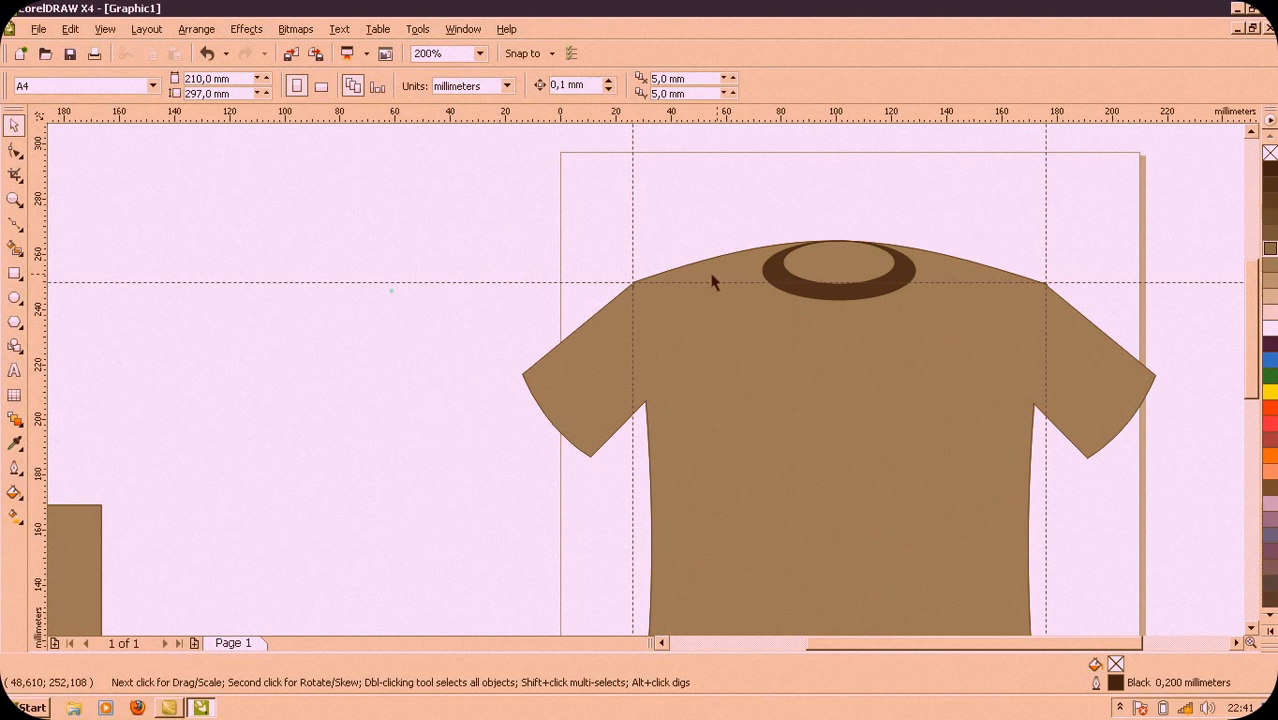
Step: Nudge the collar ring straight up to a center height of about 262.65 mm, with its upper part above the shirt
left_click(812, 298)
key("Up")
key("Up")
key("Up")
key("Up")
key("Up")
key("Up")
key("Up")
key("Up")
key("Up")
key("Up")
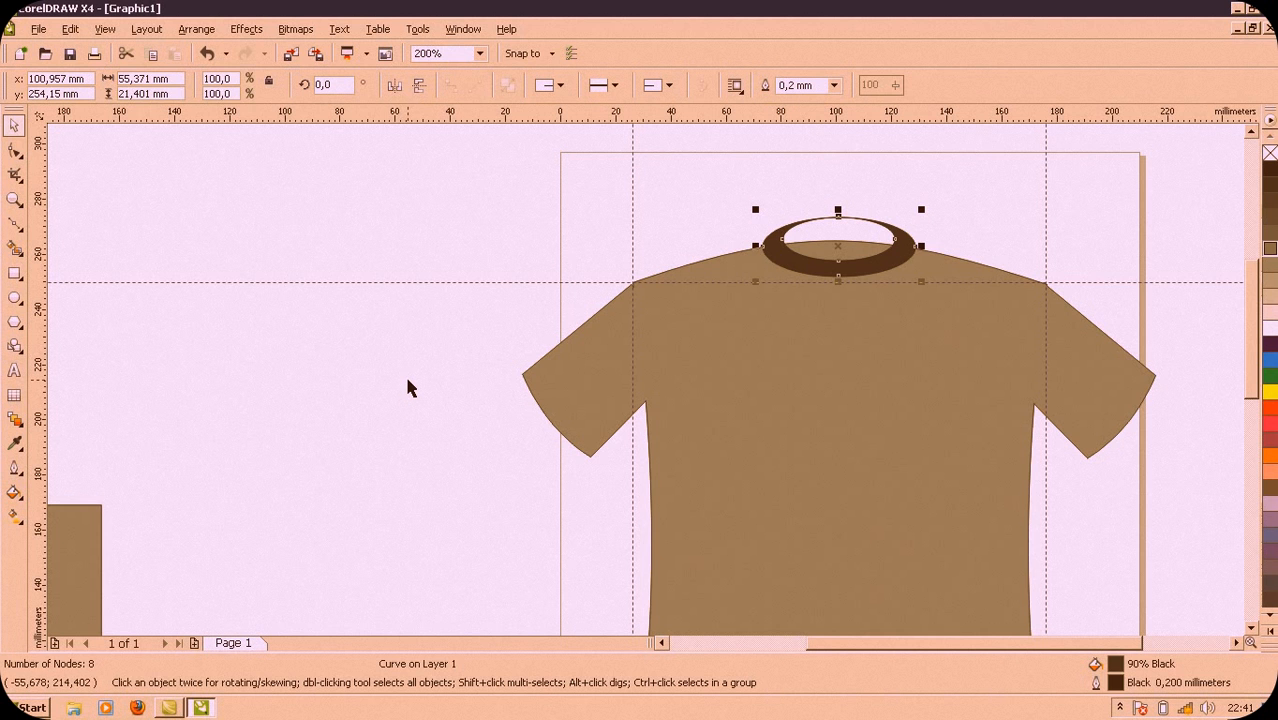
Step: Intersect the collar ring with the T-shirt and move the original ring off the page beside the shirt
left_click(673, 386, "shift")
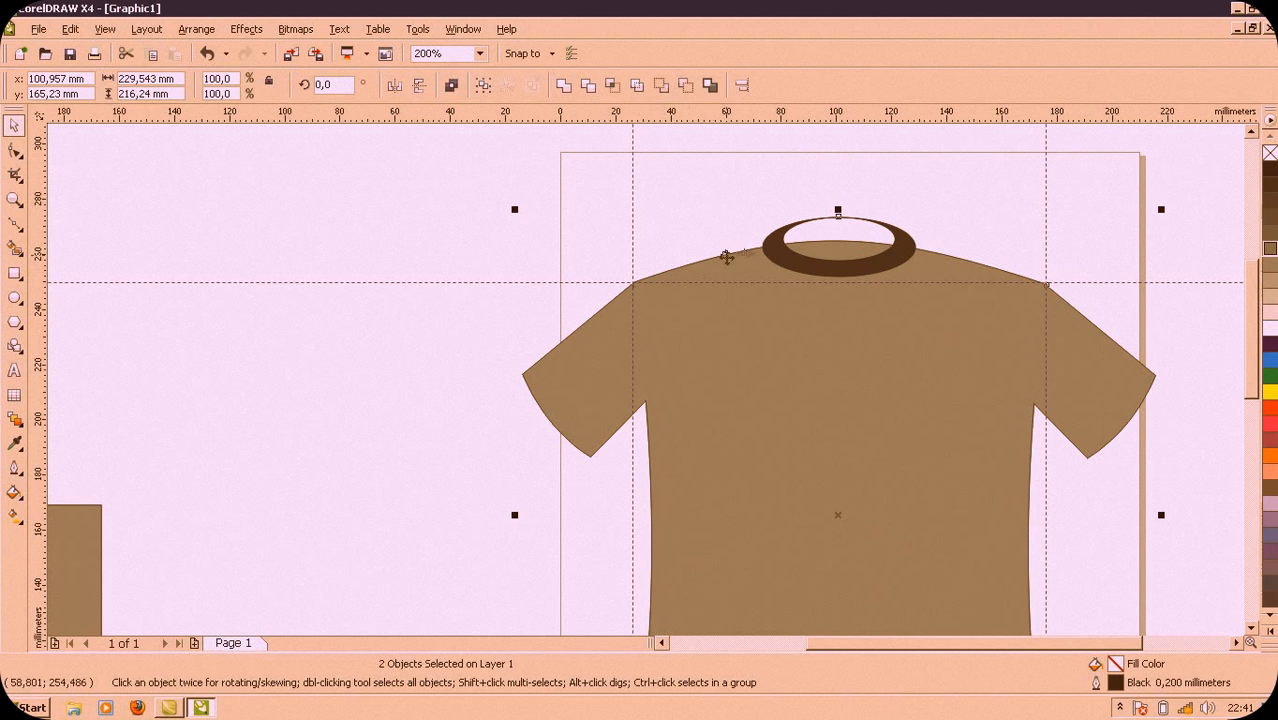
left_click(325, 263)
left_click(821, 267)
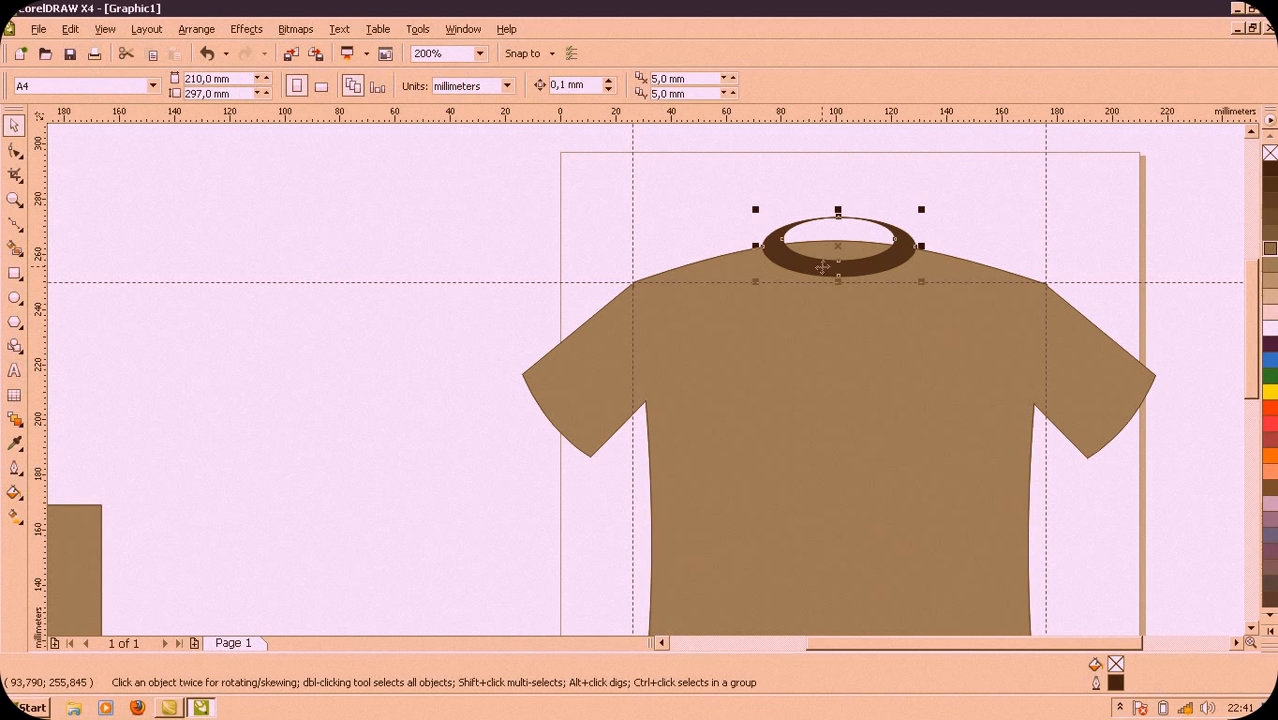
left_click(670, 355, "shift")
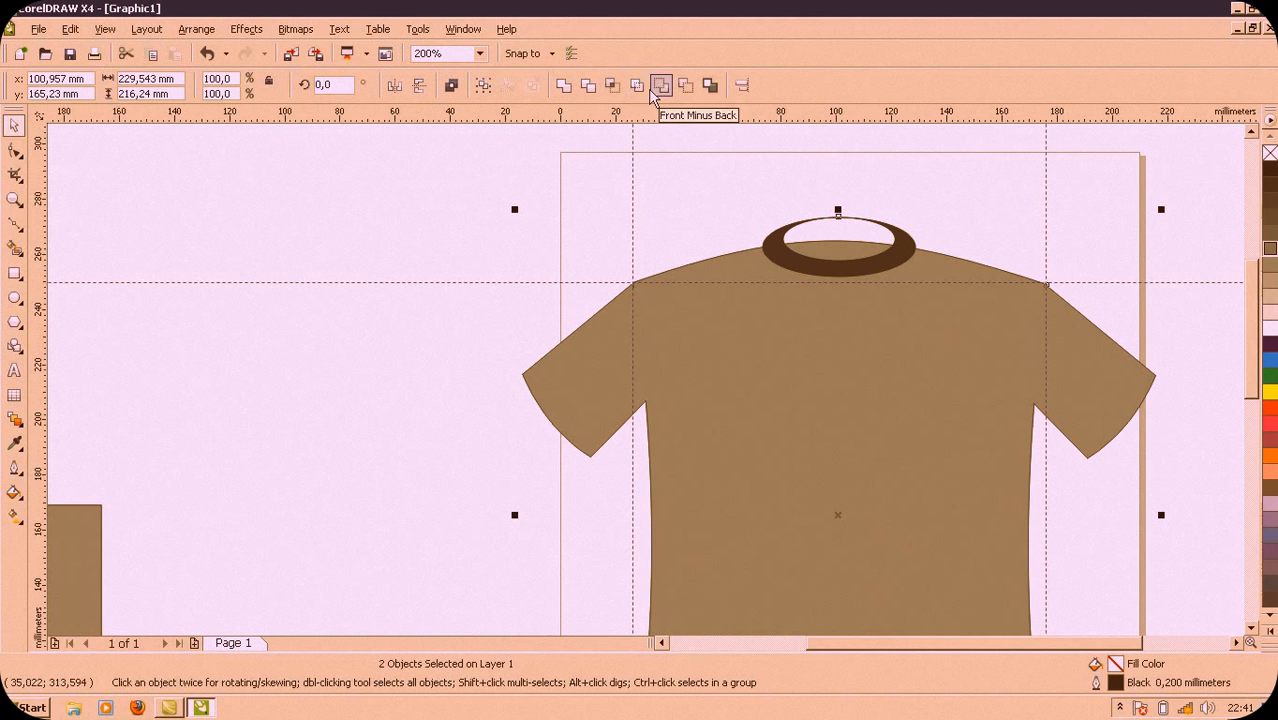
left_click(615, 88)
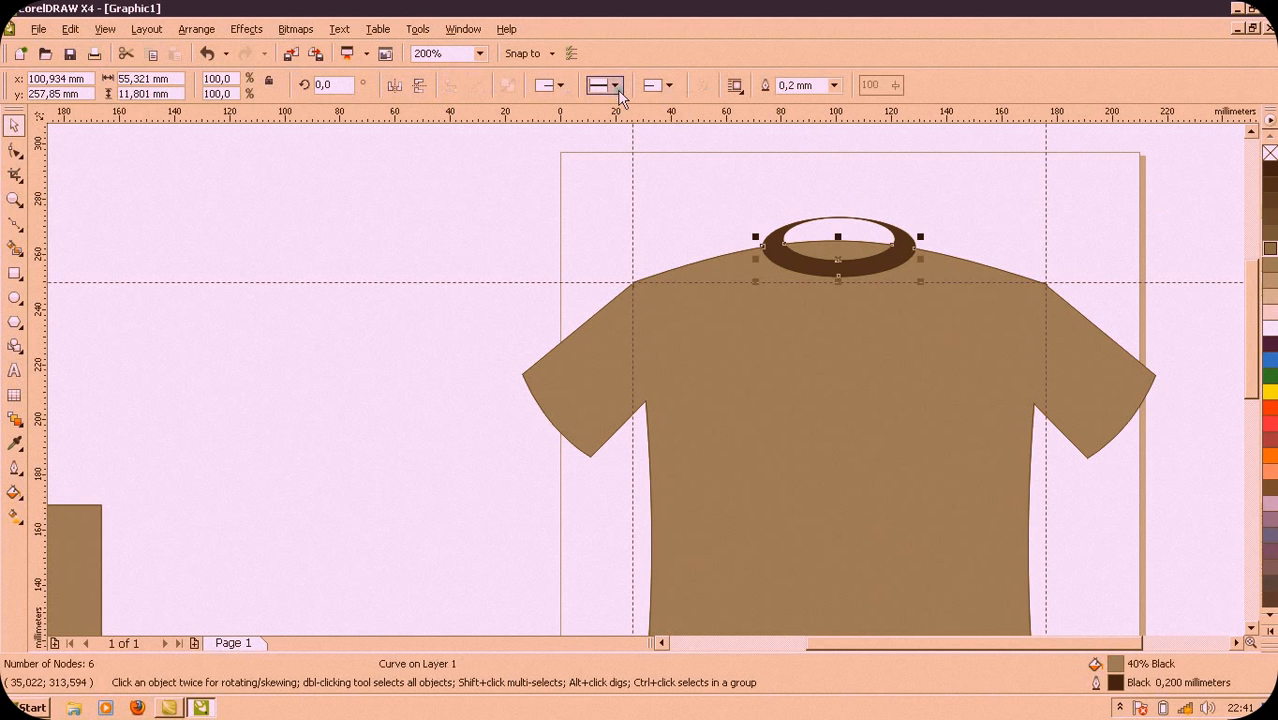
left_click(494, 238)
left_click_drag(778, 238, 342, 207)
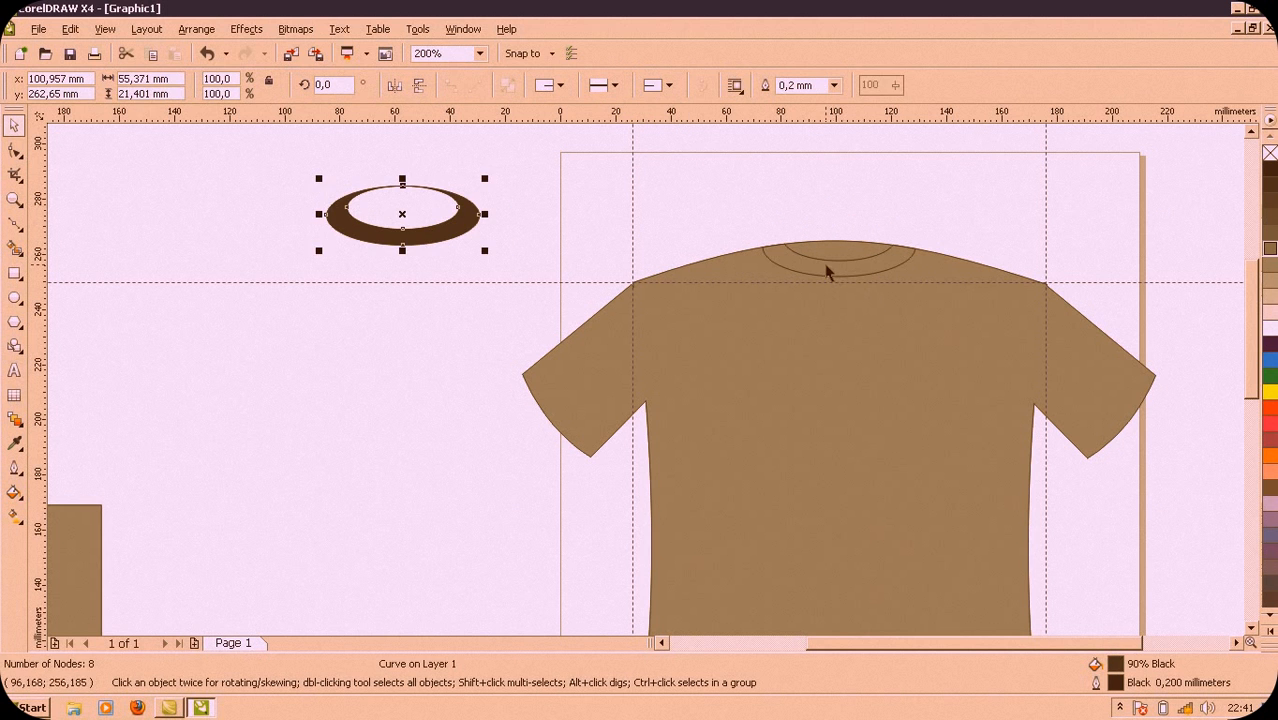
Step: Fill the intersected collar piece at the shirt's neckline with 90% Black
left_click(826, 266)
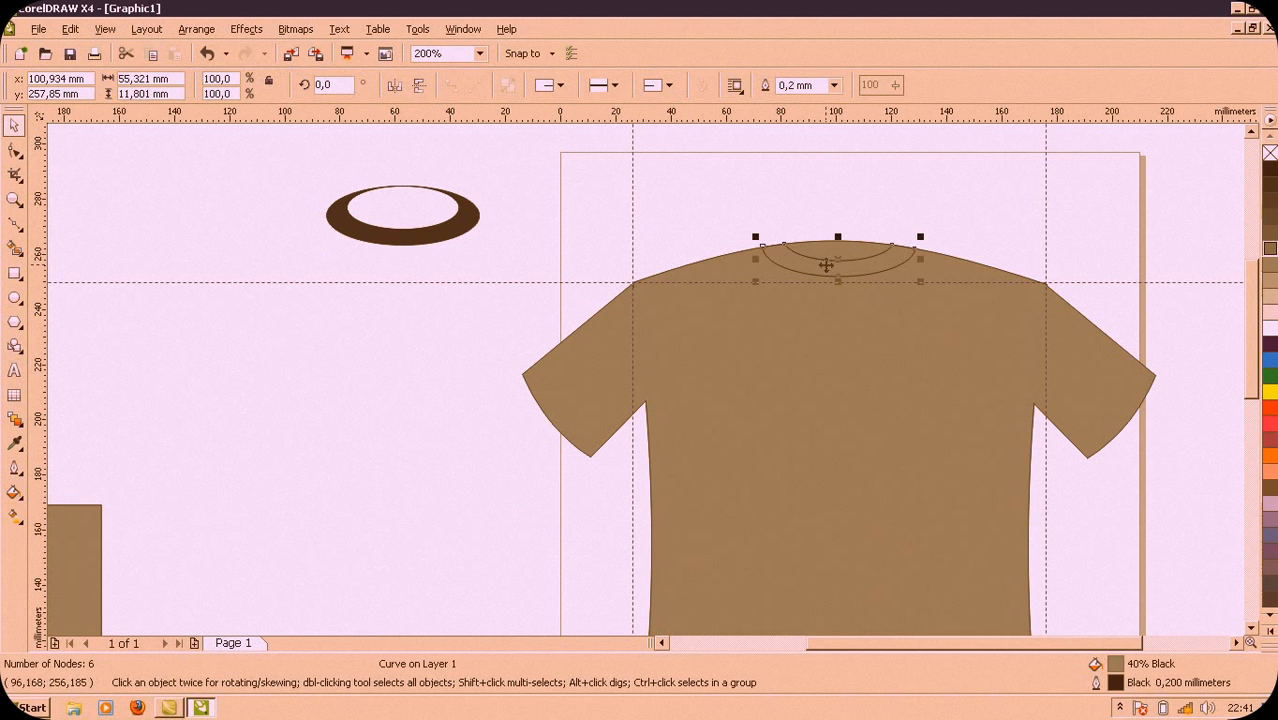
left_click(1268, 184)
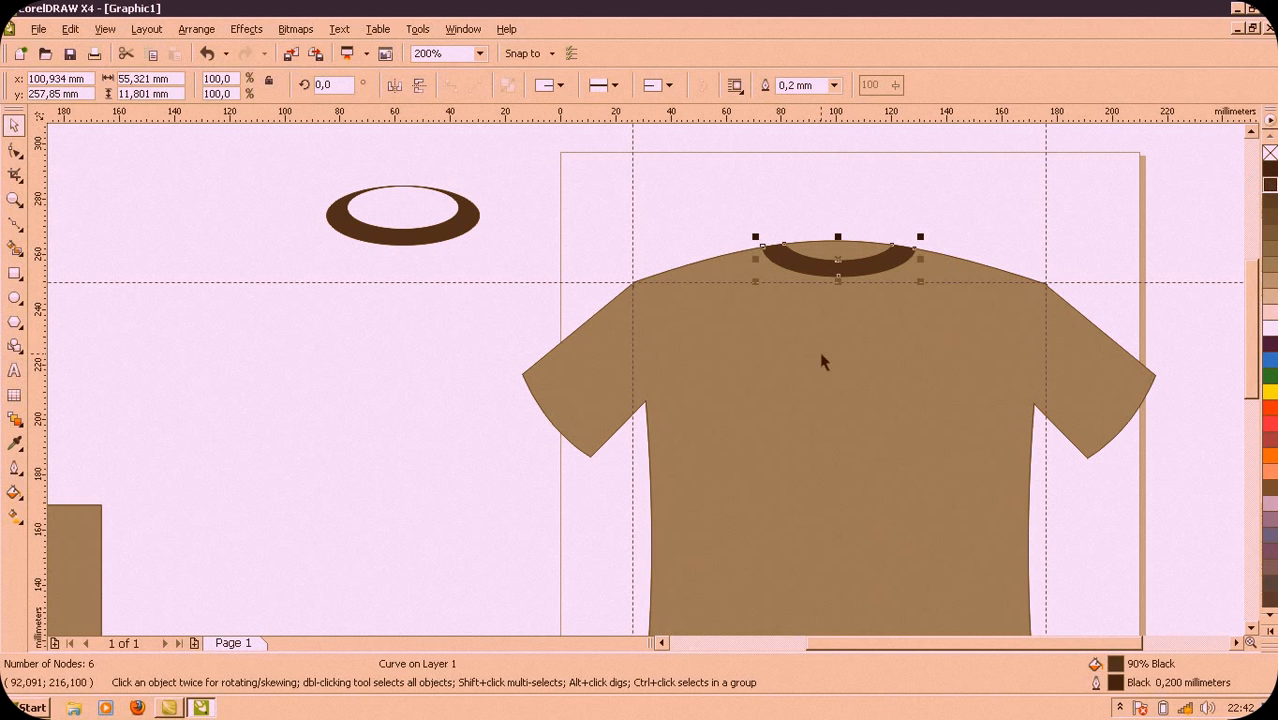
left_click(968, 199)
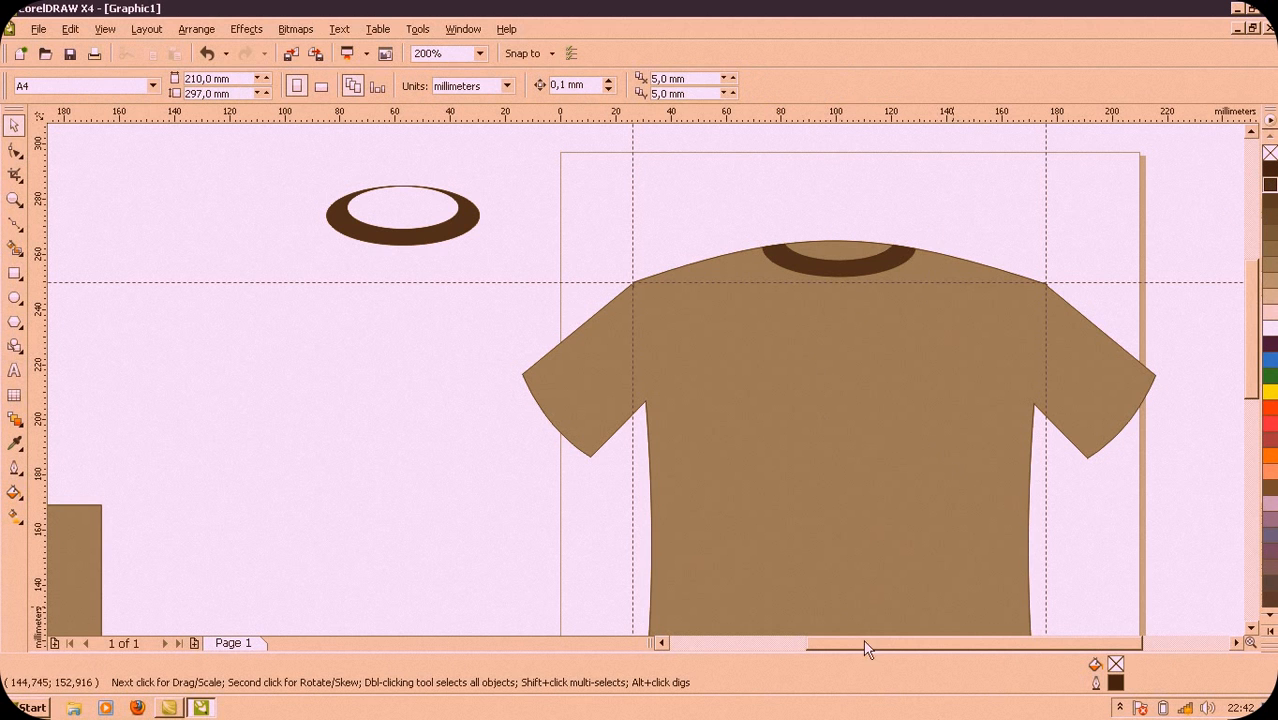
Step: Examine the whole T-shirt outline from the collar and sleeves down to the hem
scroll(896, 568, "down", 1)
scroll(642, 377, "up", 1)
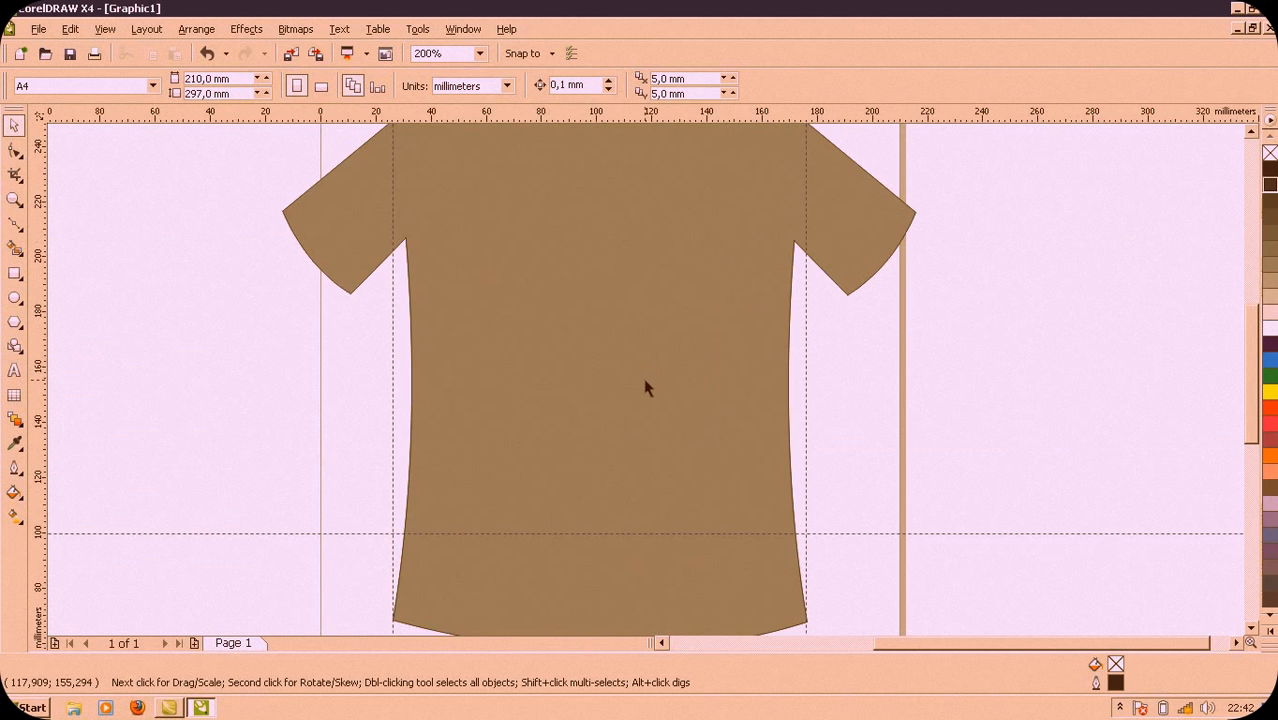
scroll(645, 387, "down", 1)
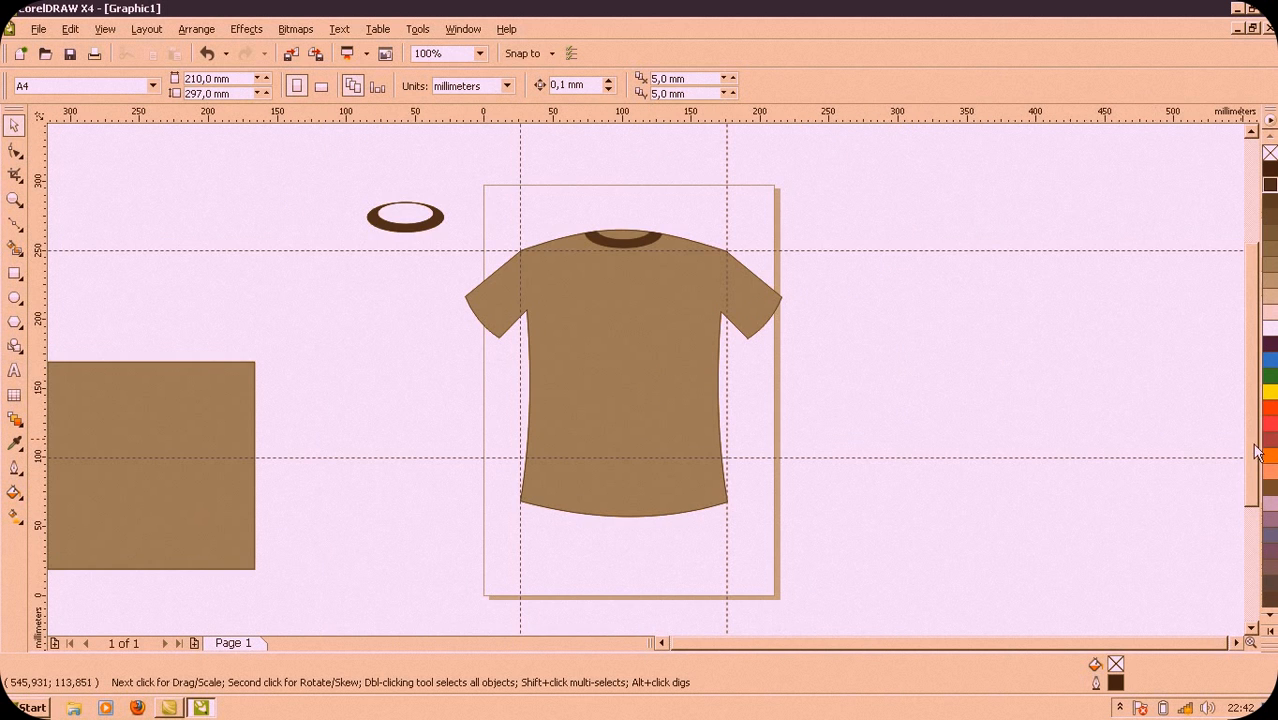
scroll(1232, 421, "up", 1)
left_click_drag(1230, 413, 1227, 411)
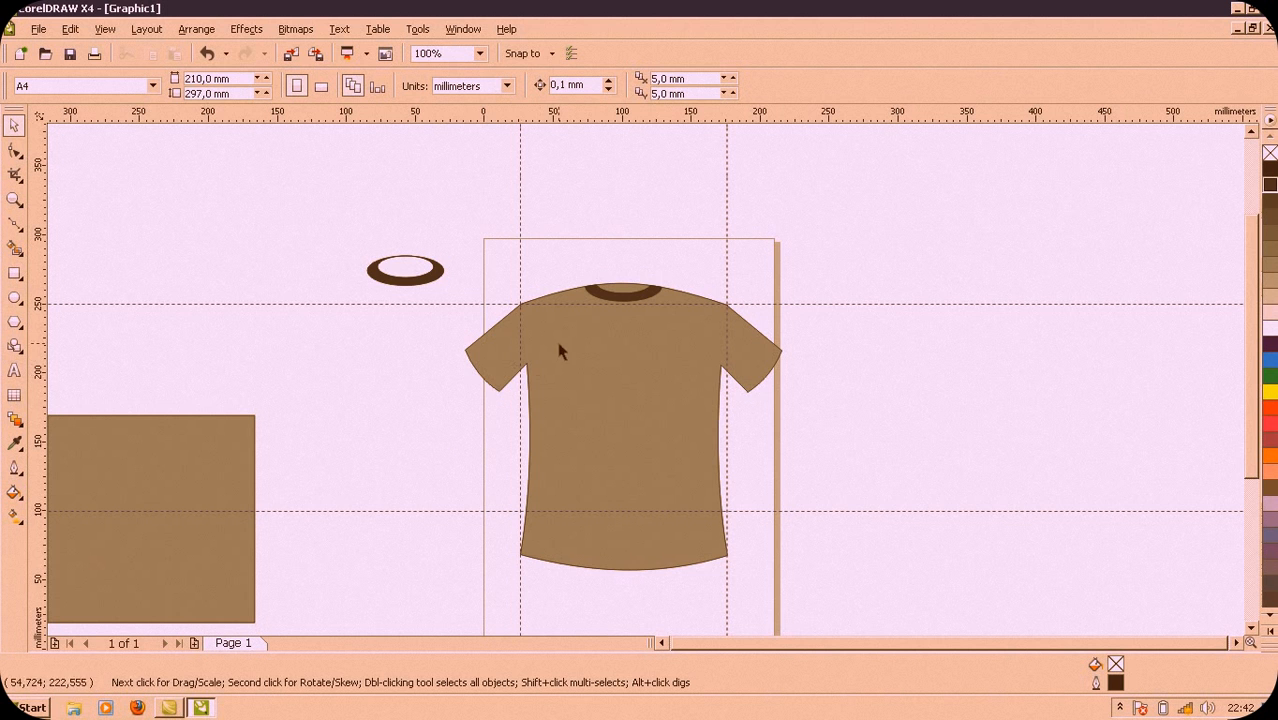
scroll(571, 365, "up", 1)
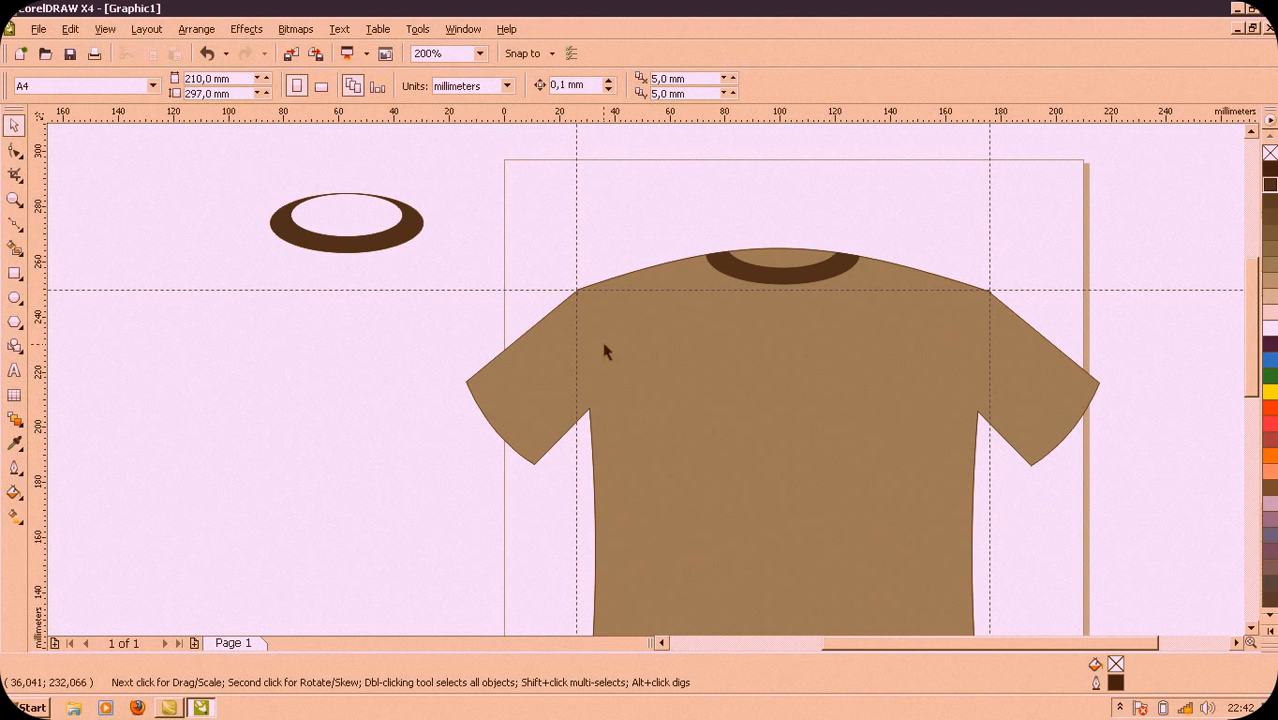
left_click(779, 248)
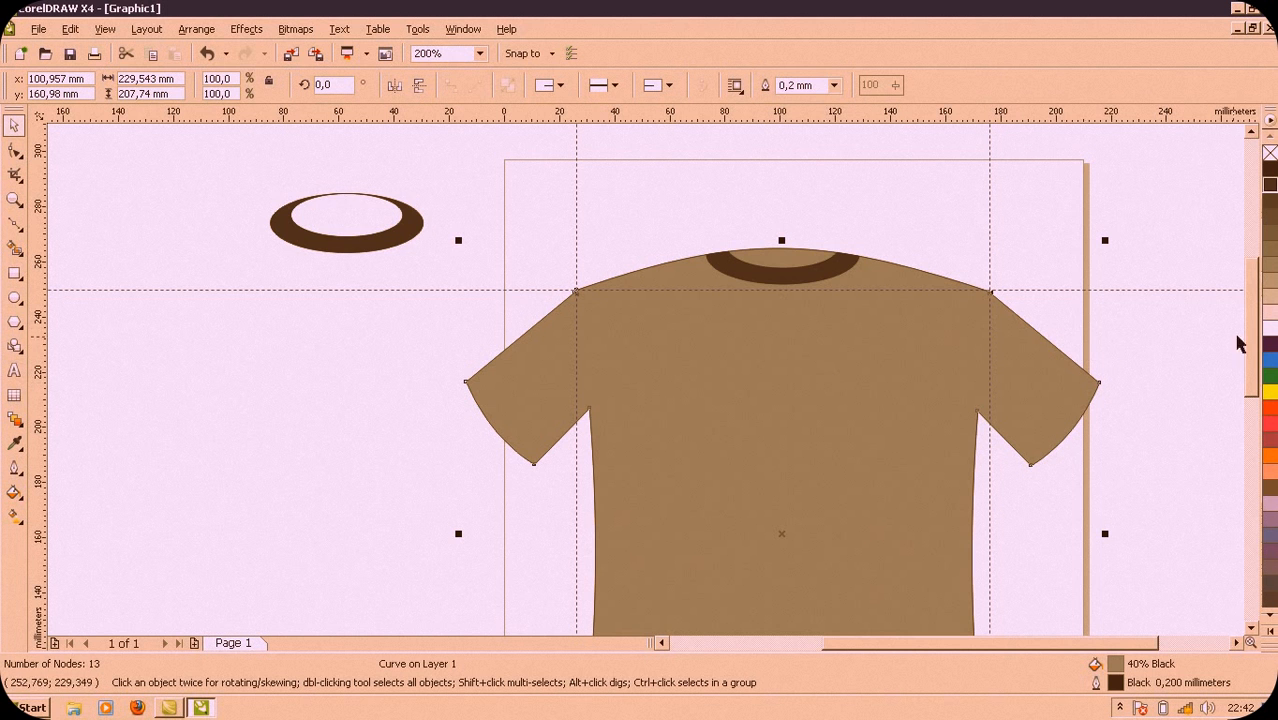
left_click_drag(1255, 340, 1257, 395)
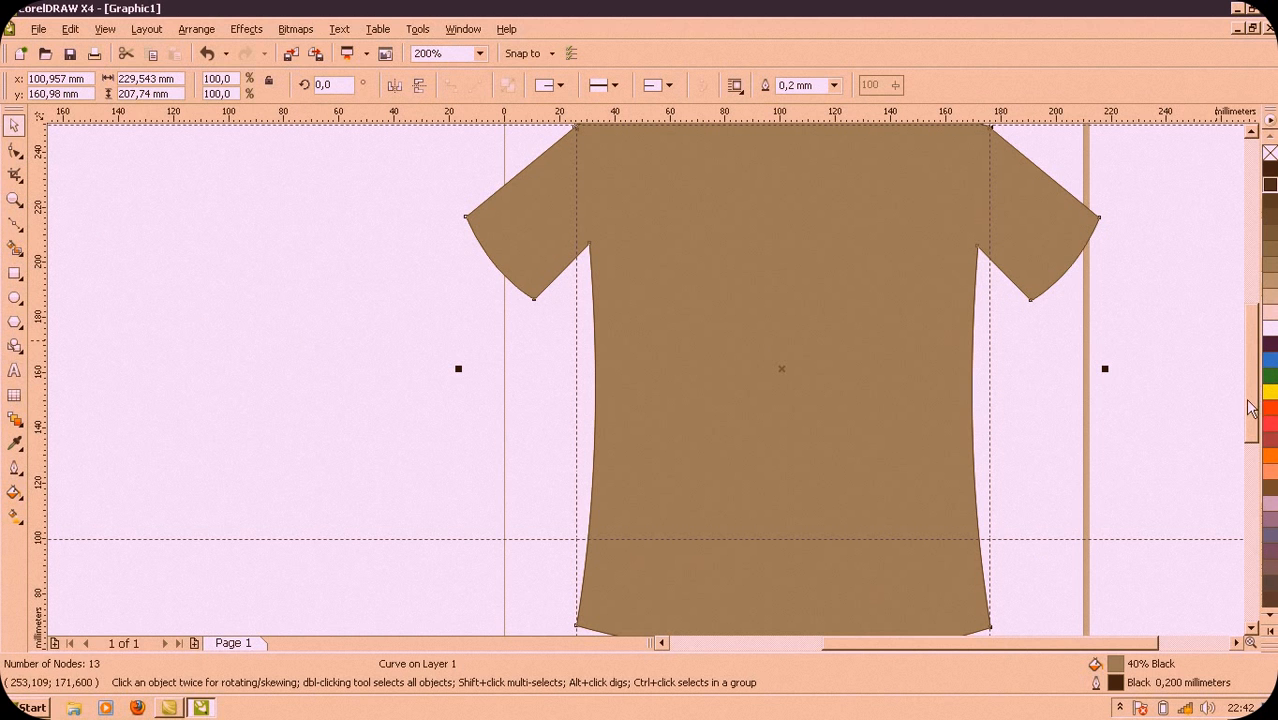
left_click_drag(1251, 405, 1236, 376)
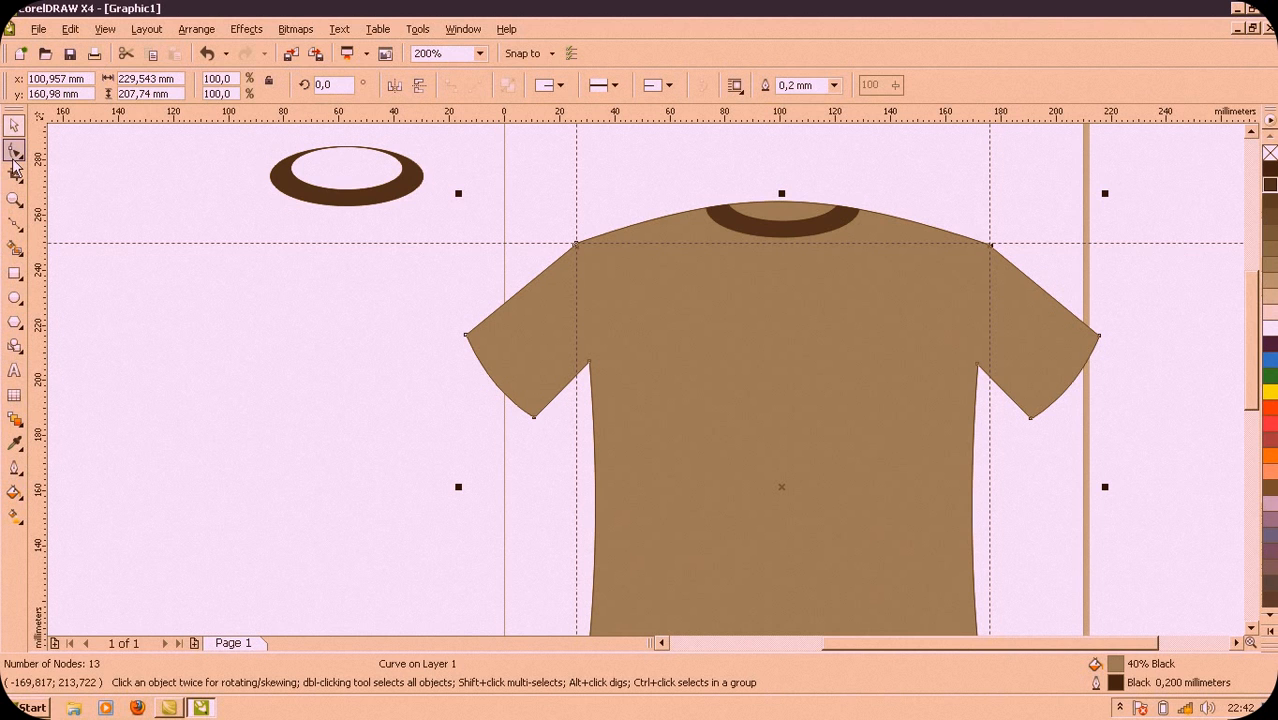
Step: Draw a straight Bezier line across the left sleeve, just inside the cuff, from its upper edge to its lower edge
left_click(15, 225)
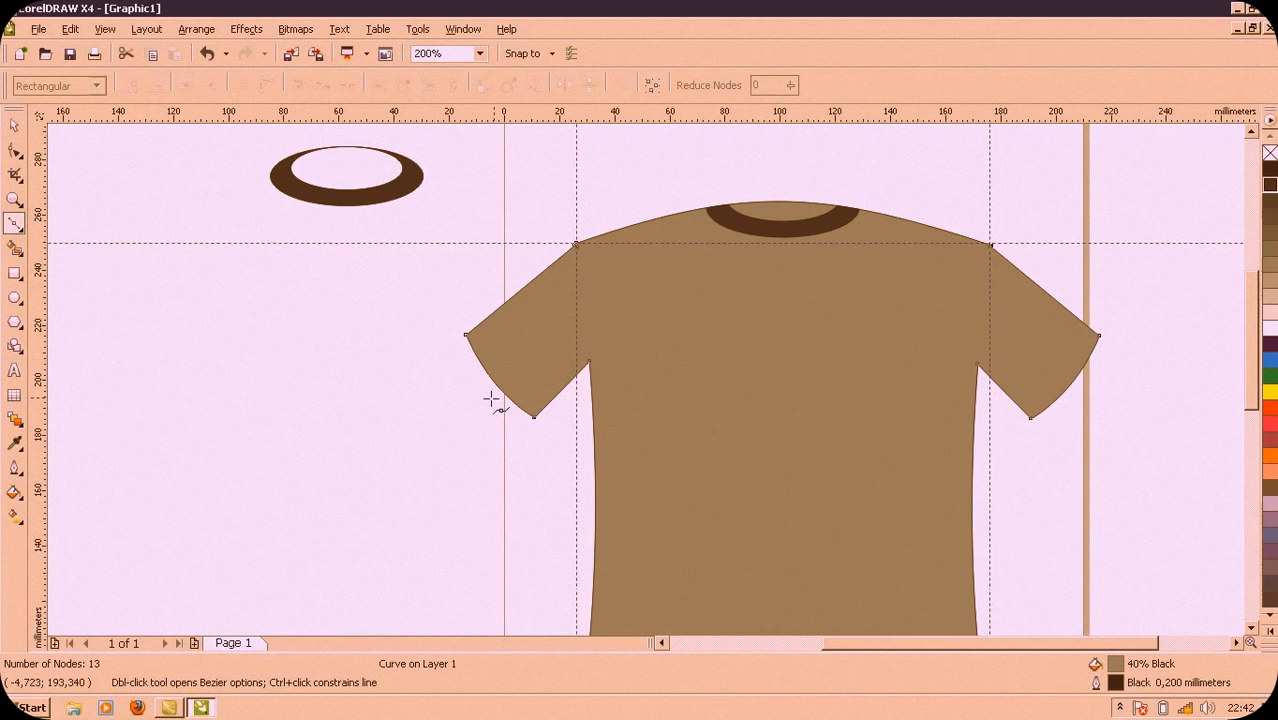
left_click(475, 327)
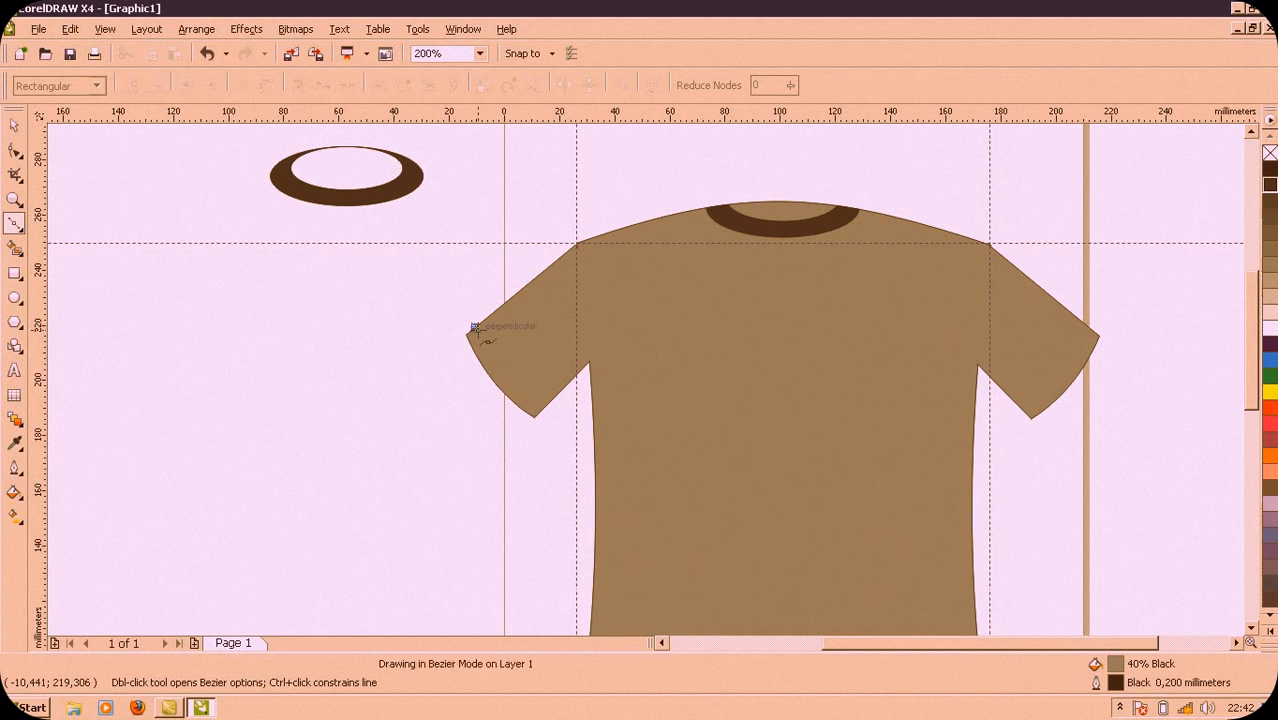
left_click(540, 410)
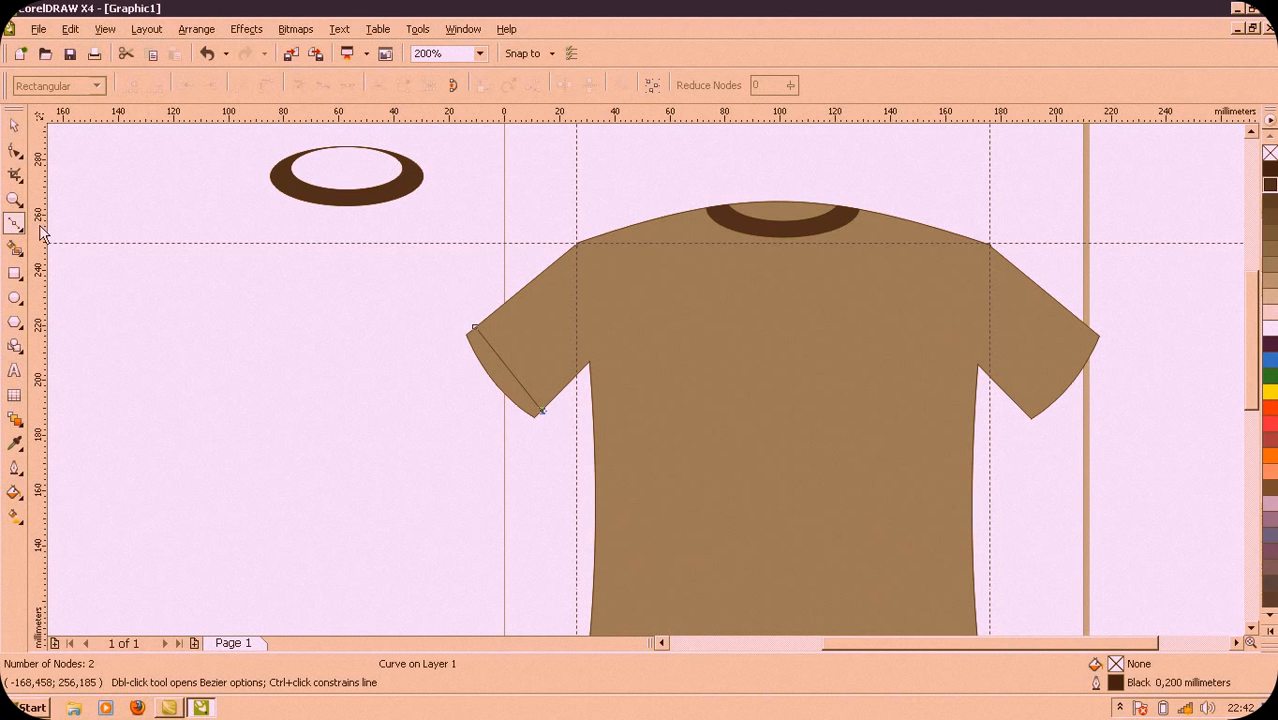
Step: Convert the left sleeve's cuff line to a curve and bow it toward the cuff to follow its curved edge
left_click(13, 128)
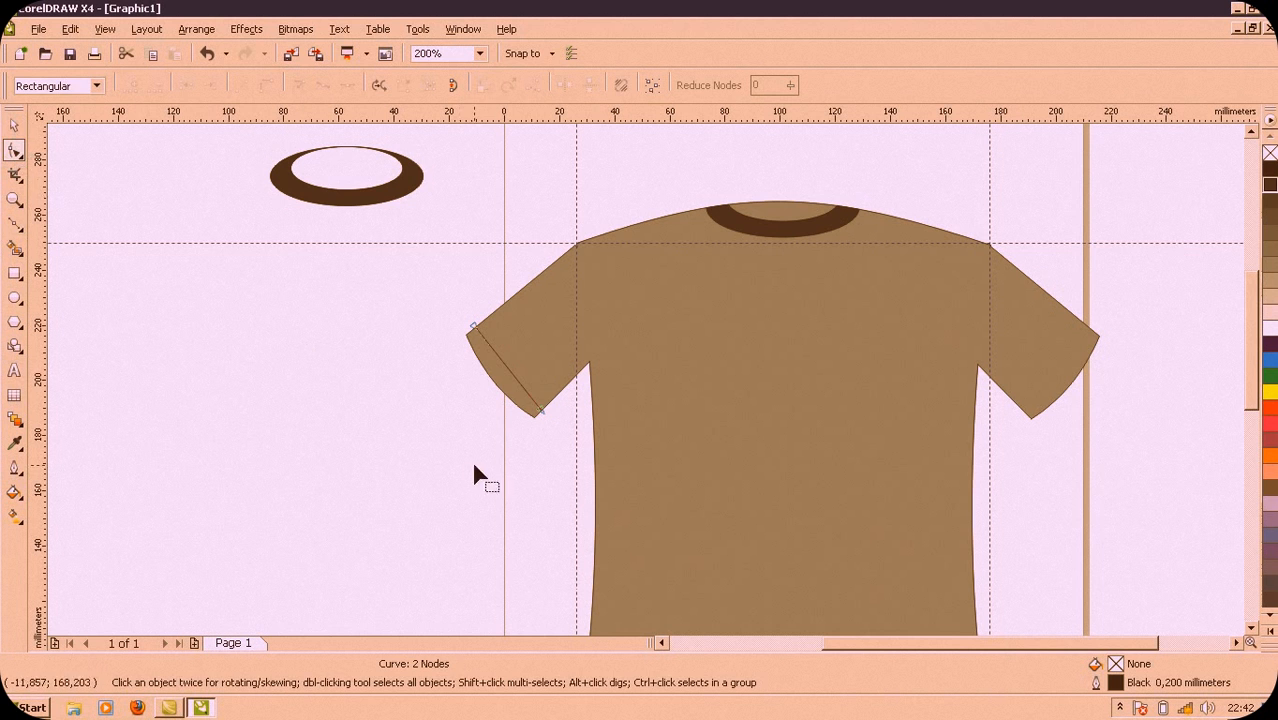
left_click_drag(507, 370, 507, 370)
left_click(507, 369)
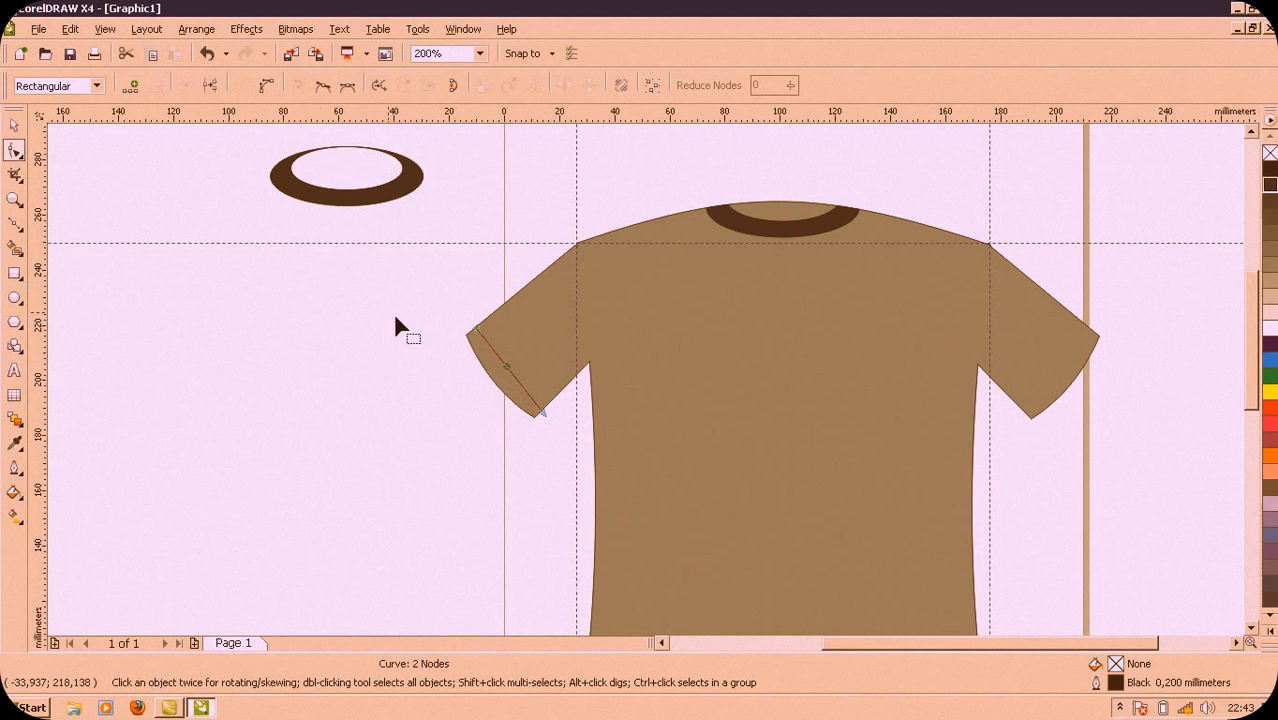
left_click(266, 86)
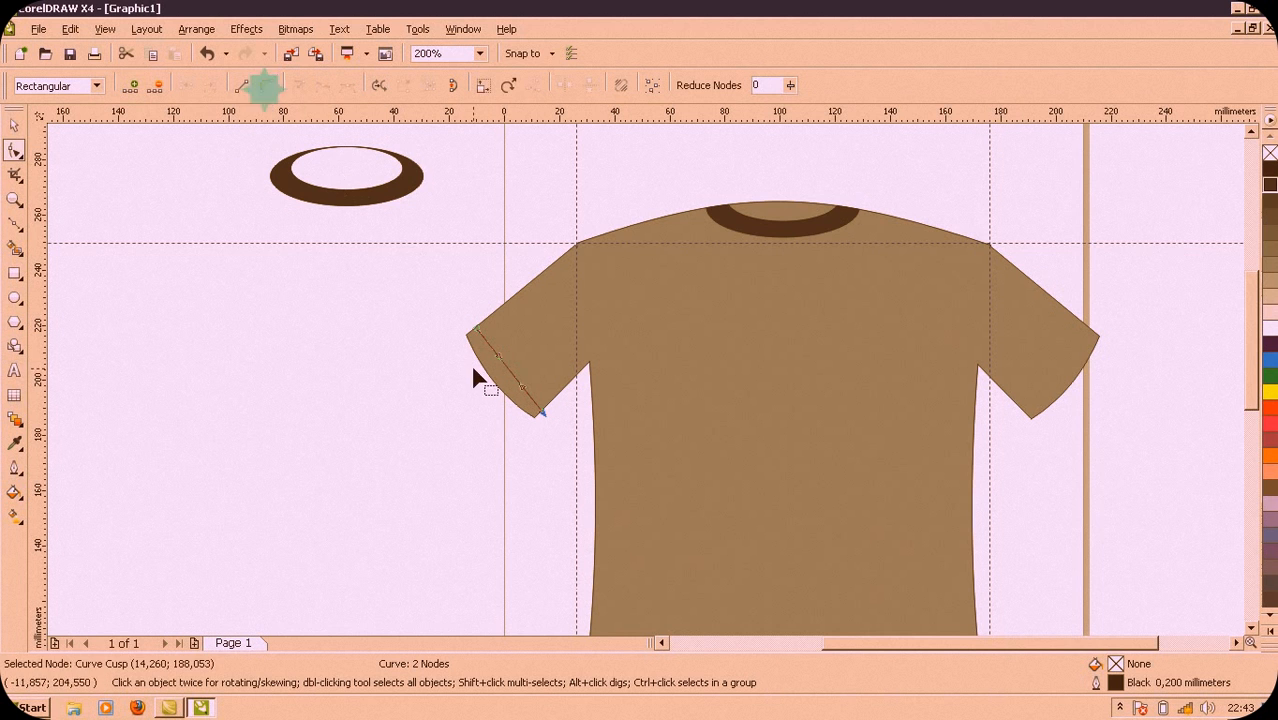
left_click_drag(508, 372, 513, 379)
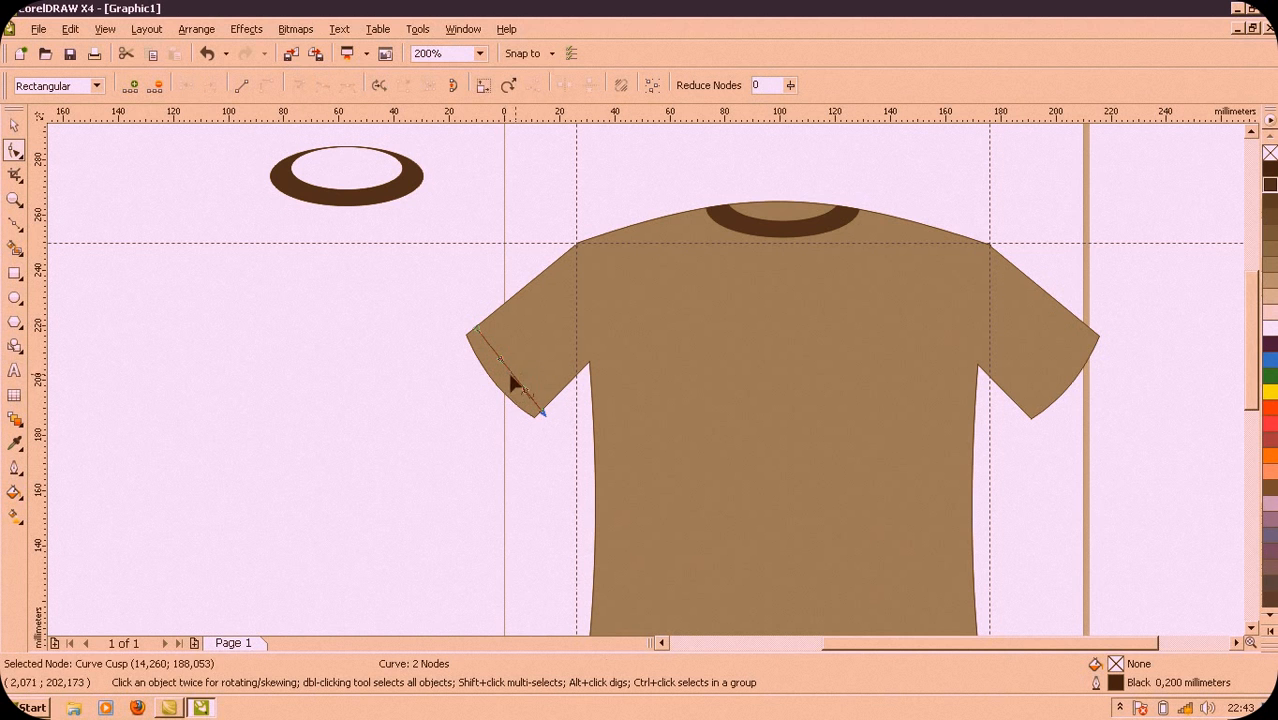
Step: Move the lower end node of the cuff curve onto the sleeve's underside edge
scroll(527, 376, "up", 1)
left_click_drag(618, 387, 607, 395)
left_click(538, 433)
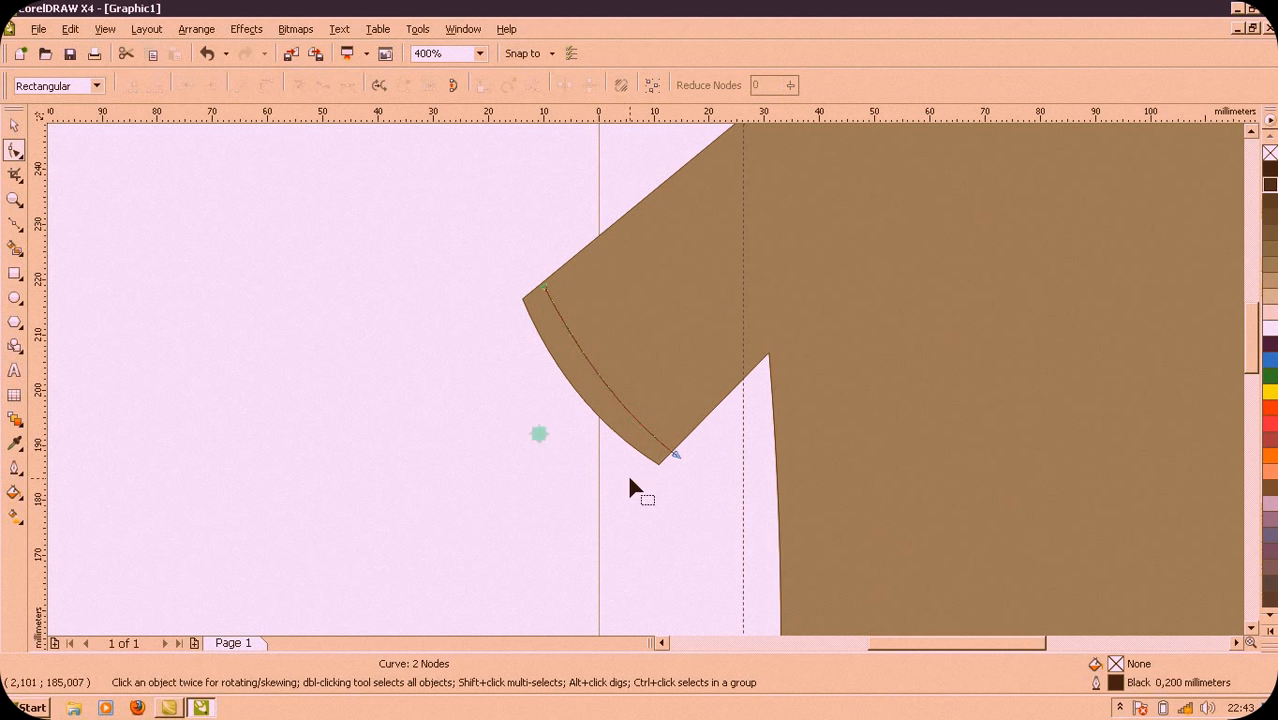
left_click_drag(678, 460, 672, 452)
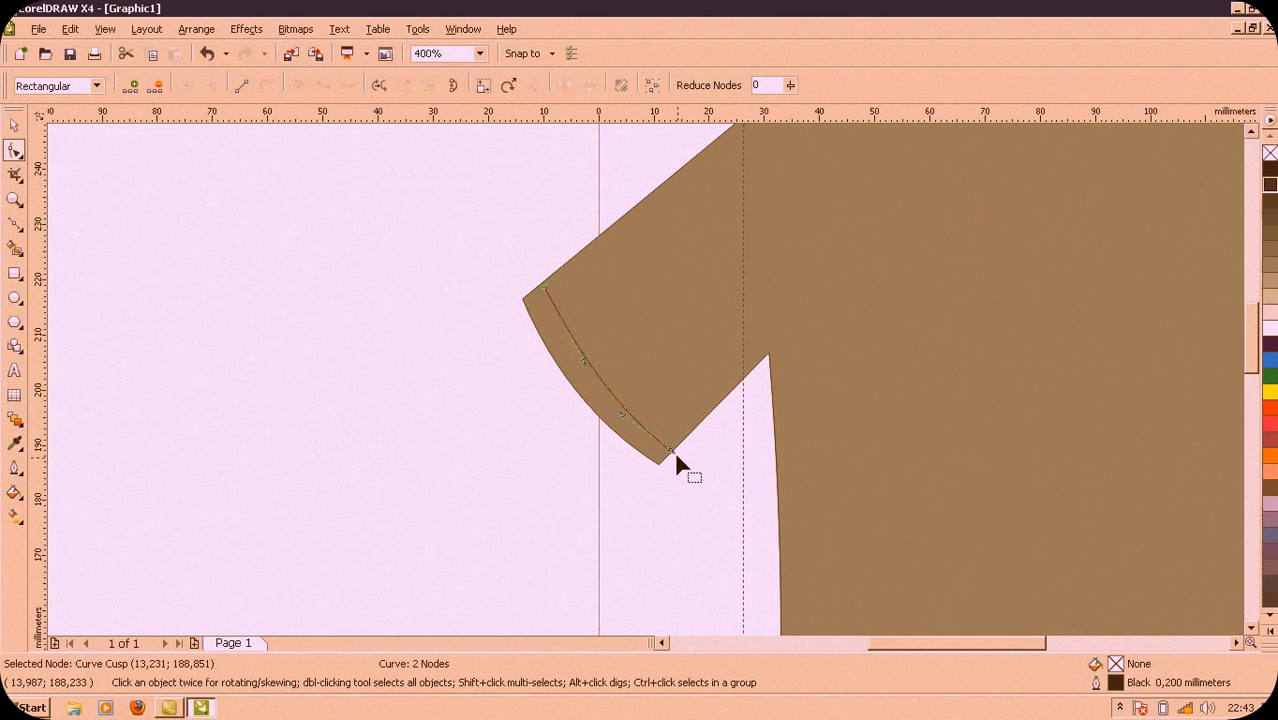
Step: Undo the last adjustment of the lower end node on the left sleeve's cuff curve
left_click(642, 478)
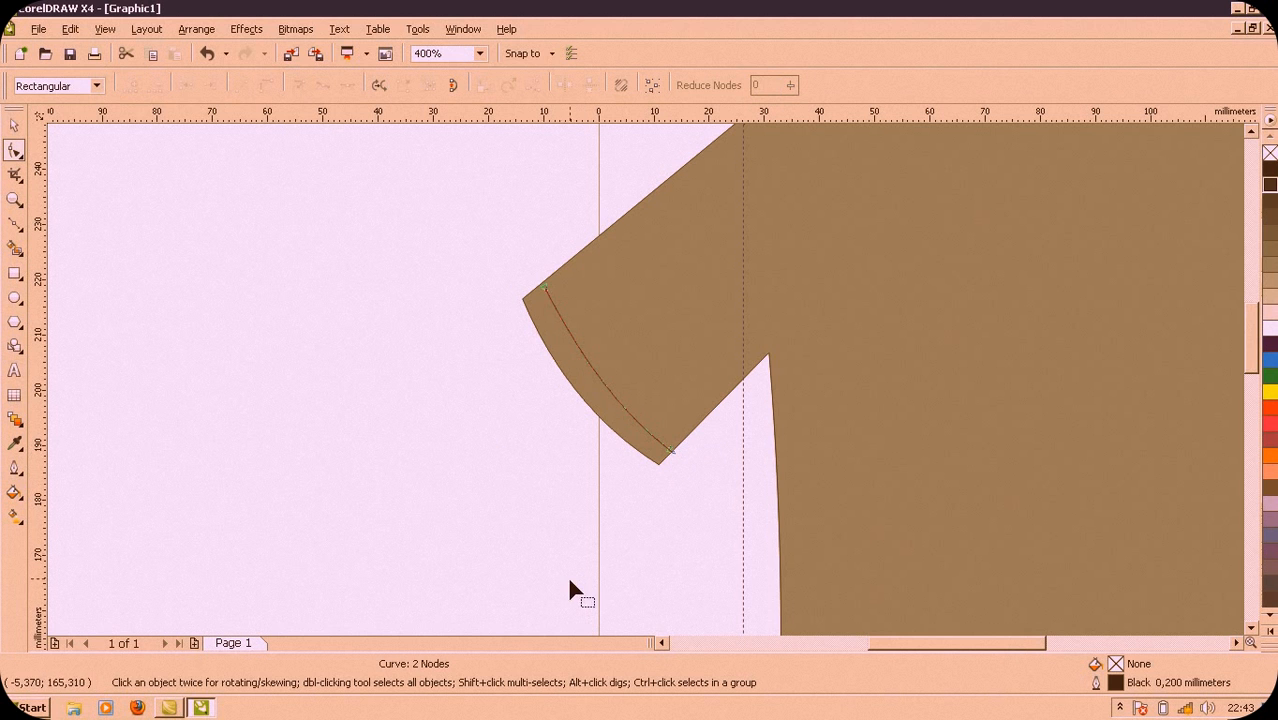
key("ctrl+z")
key("Left")
key("Up")
key("Left")
key("Left")
key("Left")
key("ctrl+z")
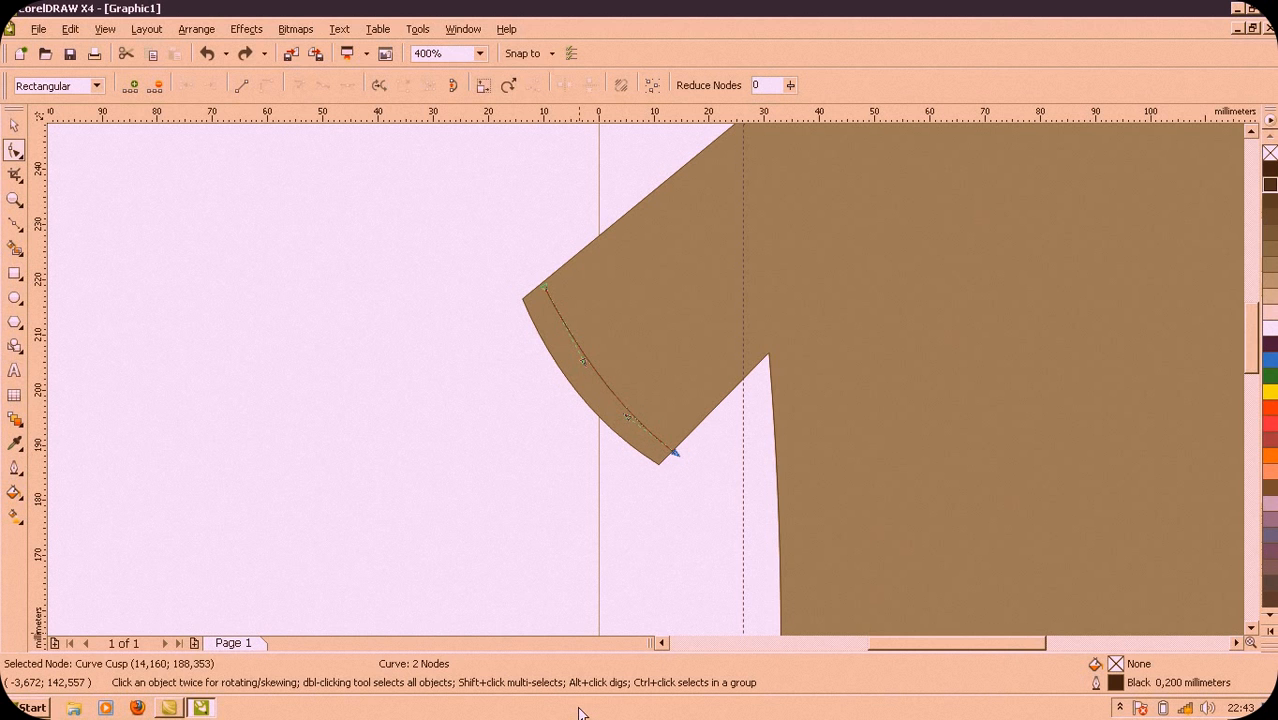
Step: Select the whole left cuff curve and nudge it slightly toward the cuff so its ends meet the sleeve edges
left_click(604, 381)
left_click(14, 125)
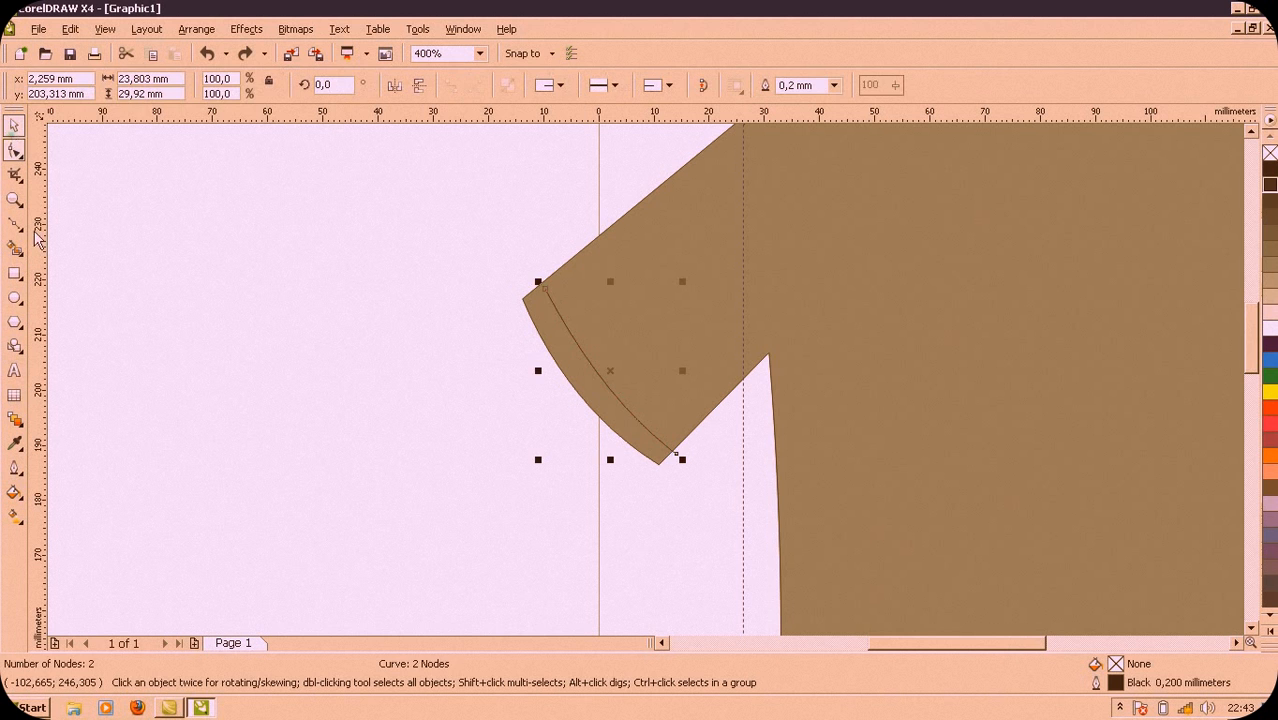
key("Left")
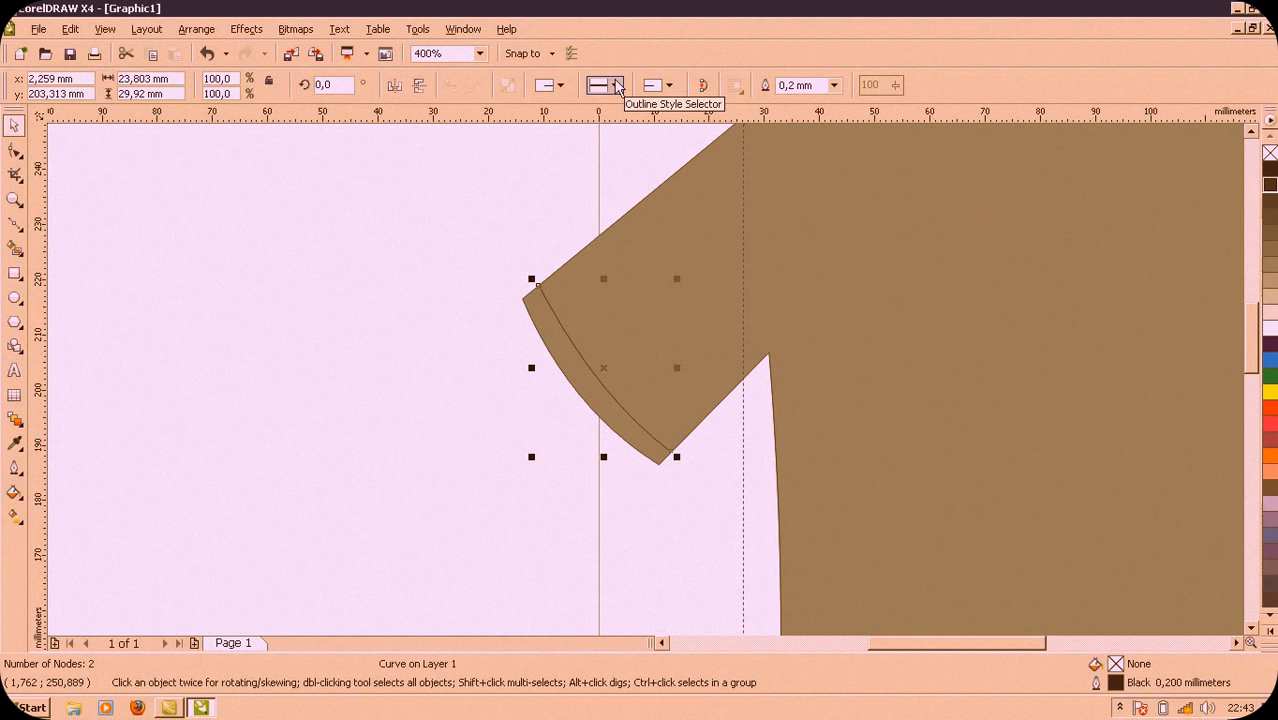
Step: Try several dashed outline styles on the left sleeve's cuff curve
left_click(617, 86)
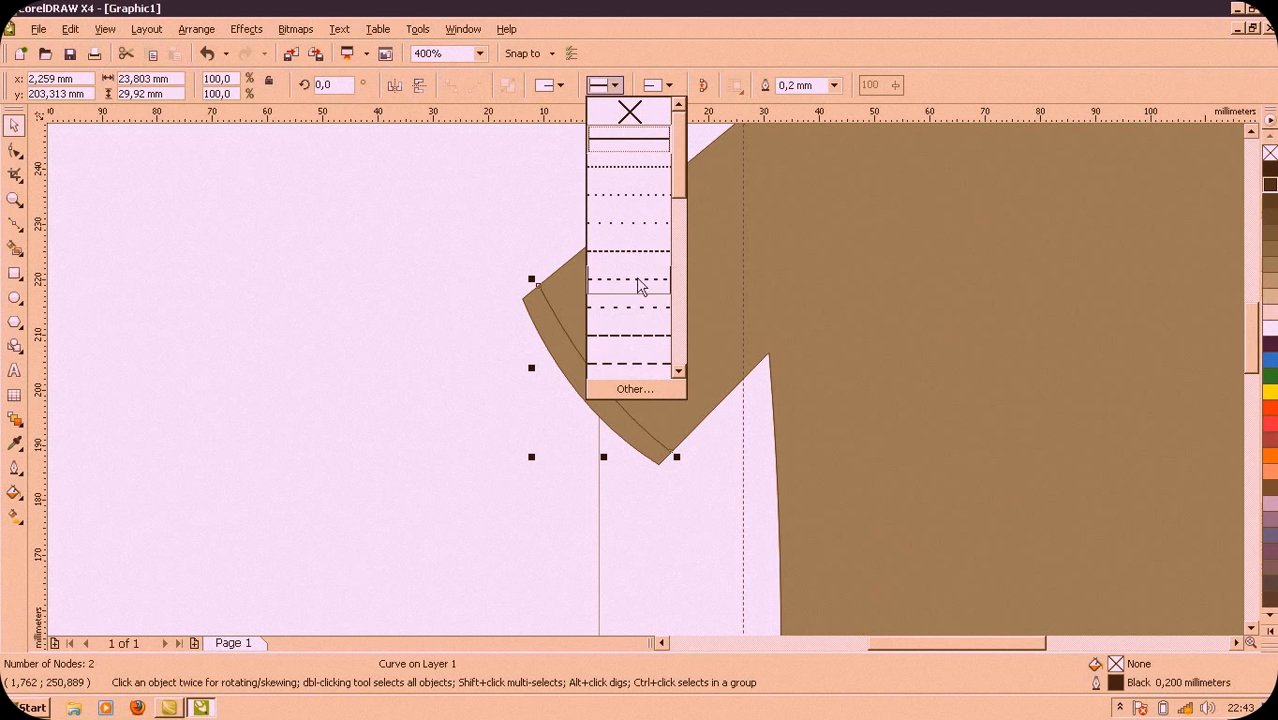
left_click(637, 332)
left_click(610, 86)
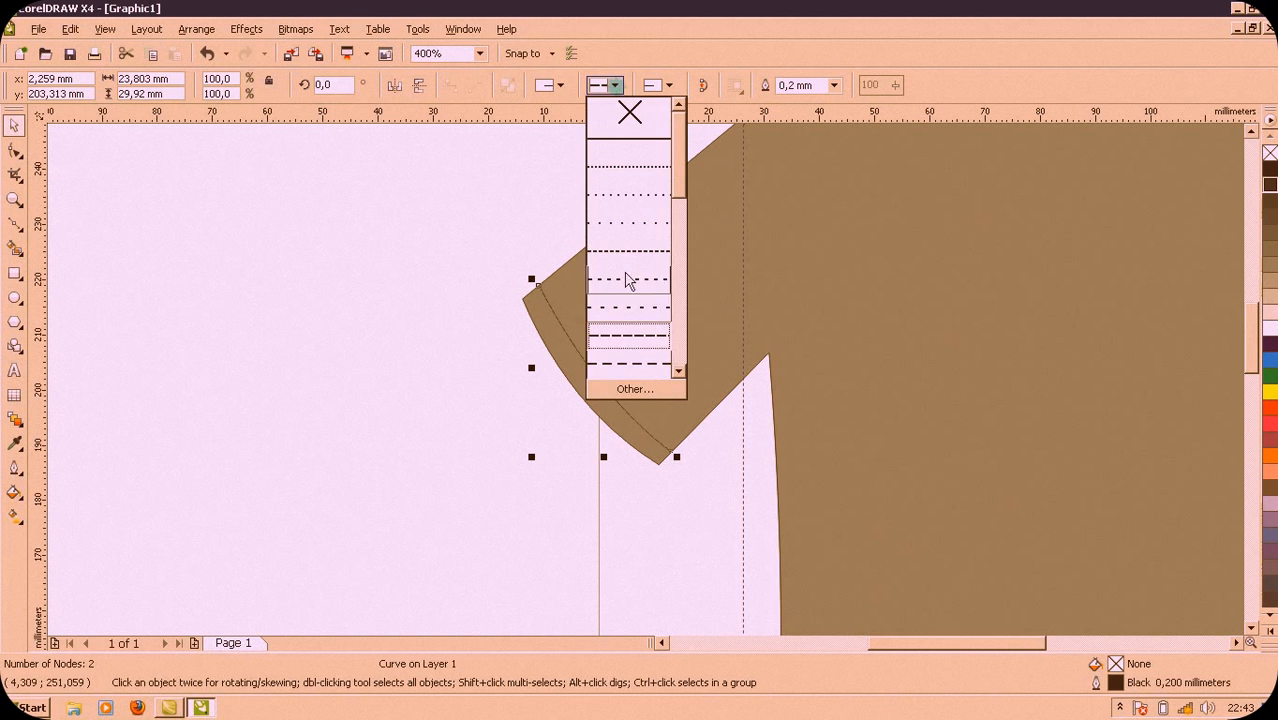
left_click(628, 307)
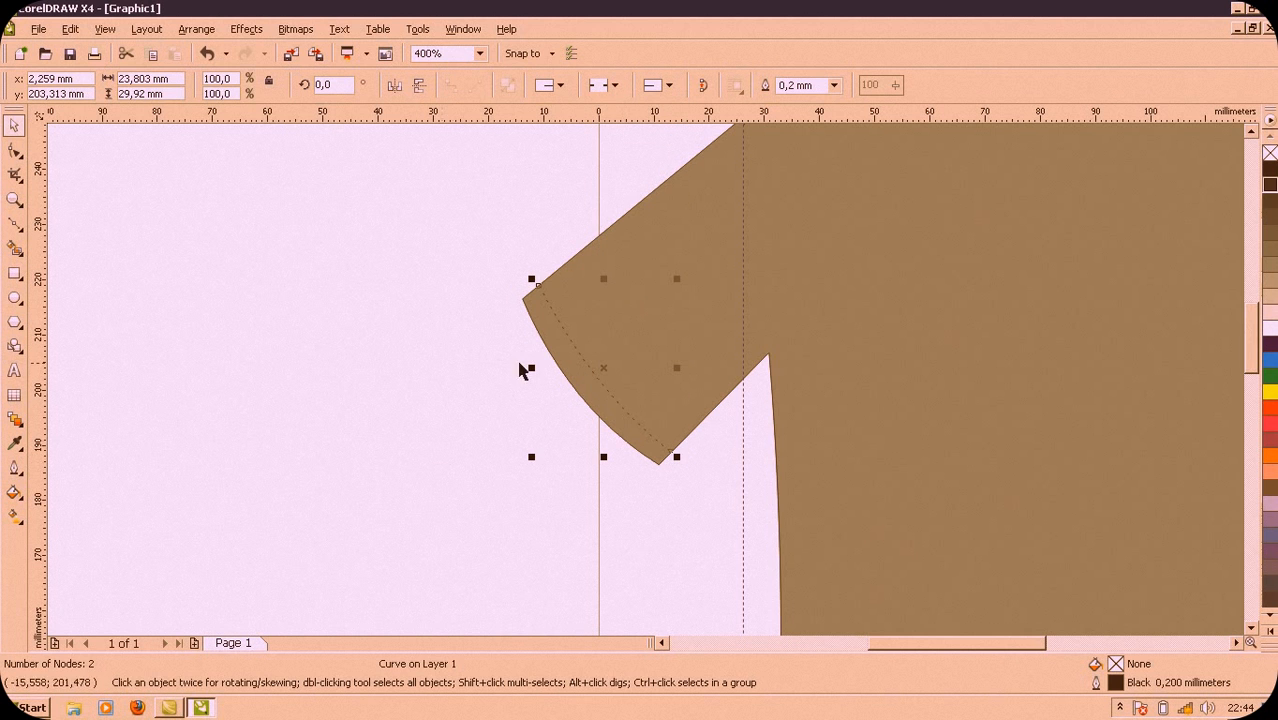
left_click(610, 86)
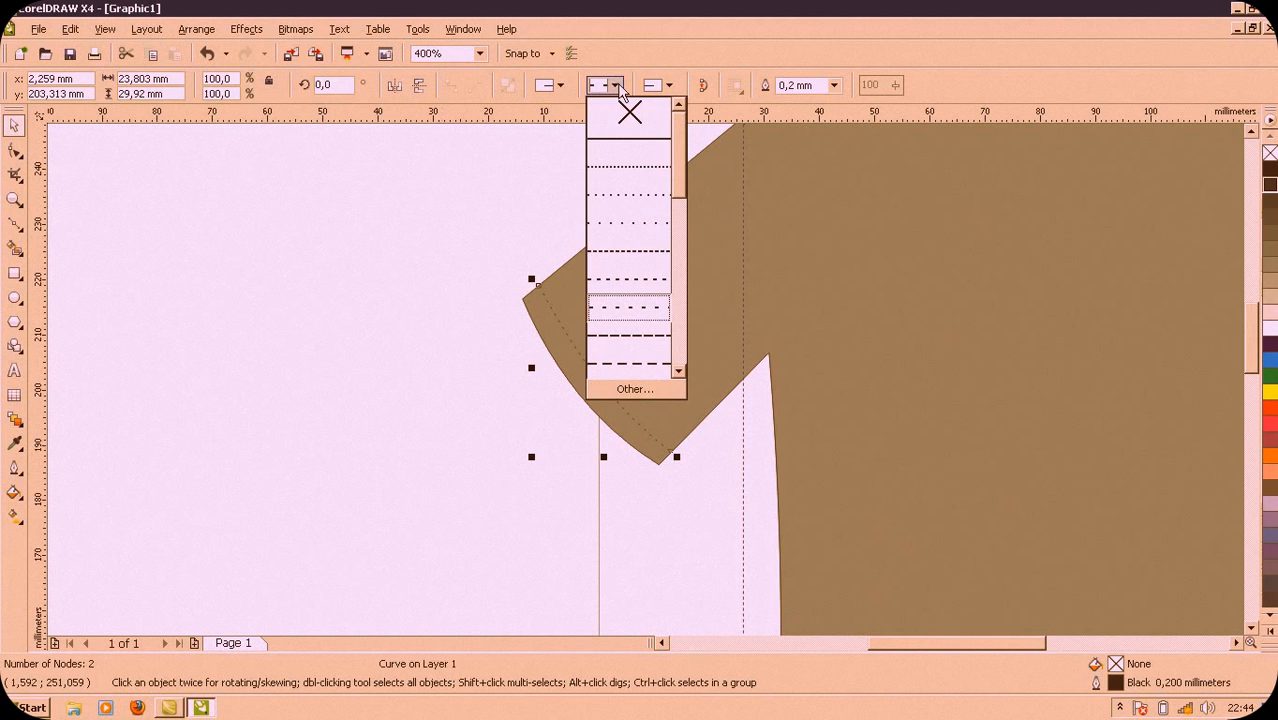
left_click(619, 260)
Step: Give the left cuff curve an outline style of long, widely spaced dashes and deselect it
left_click(615, 85)
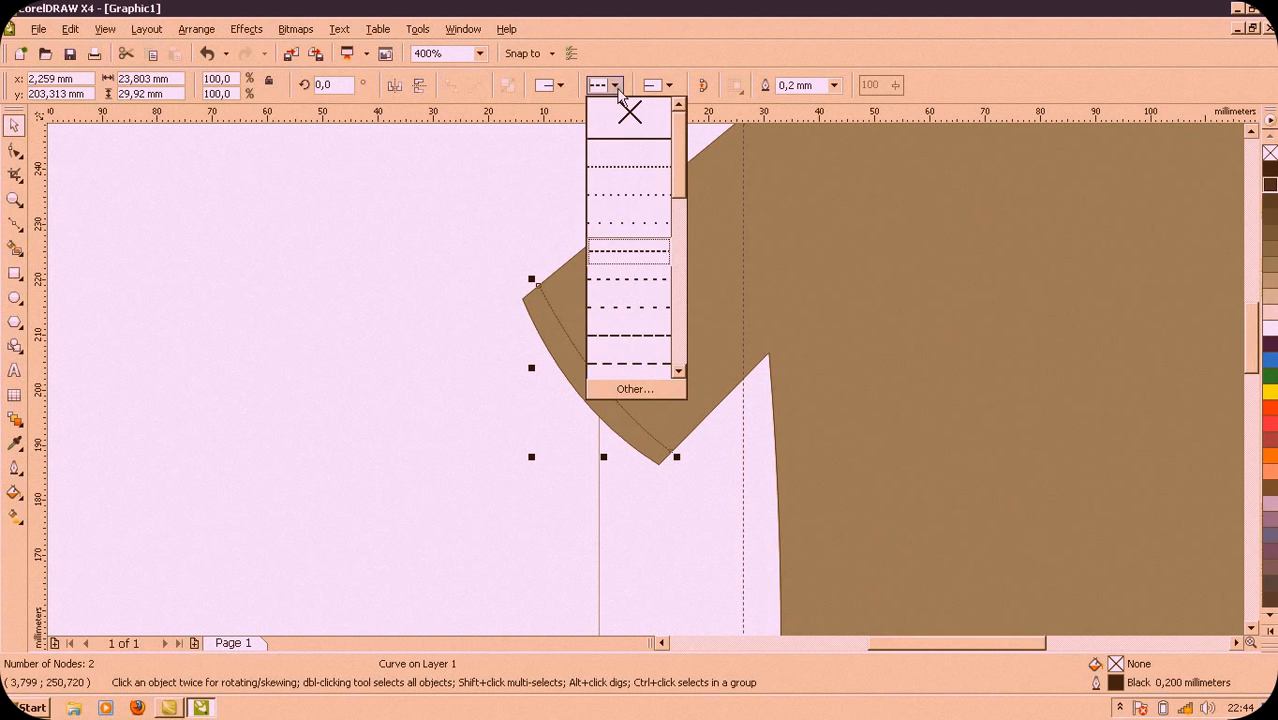
left_click(628, 364)
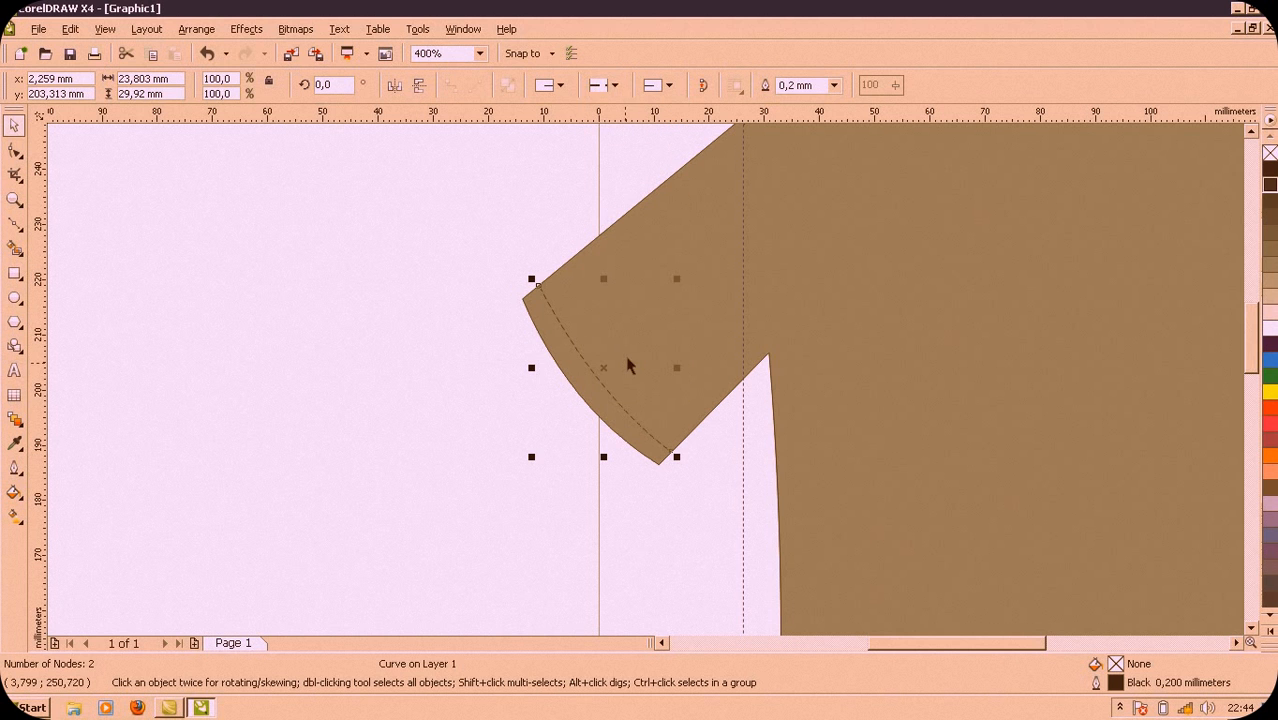
left_click(458, 465)
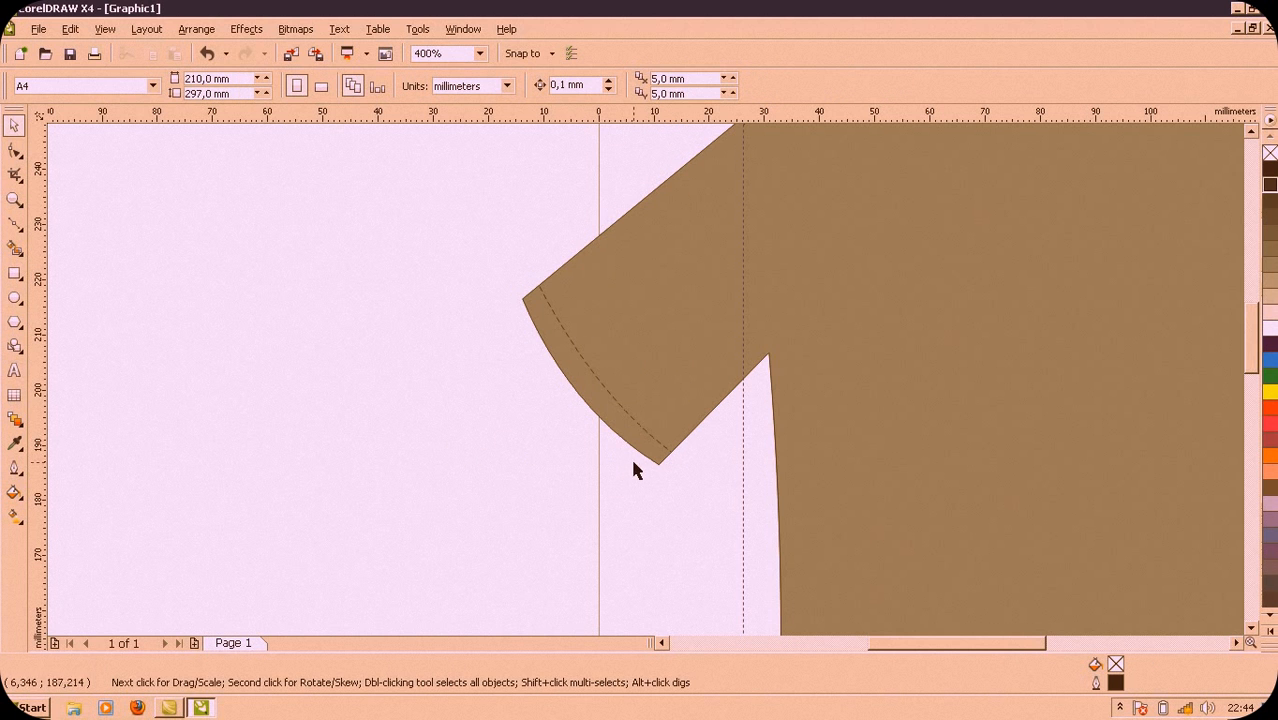
Step: Duplicate the dashed left cuff curve, mirror the copy horizontally, and place it just inside the right sleeve's cuff
left_click(668, 449)
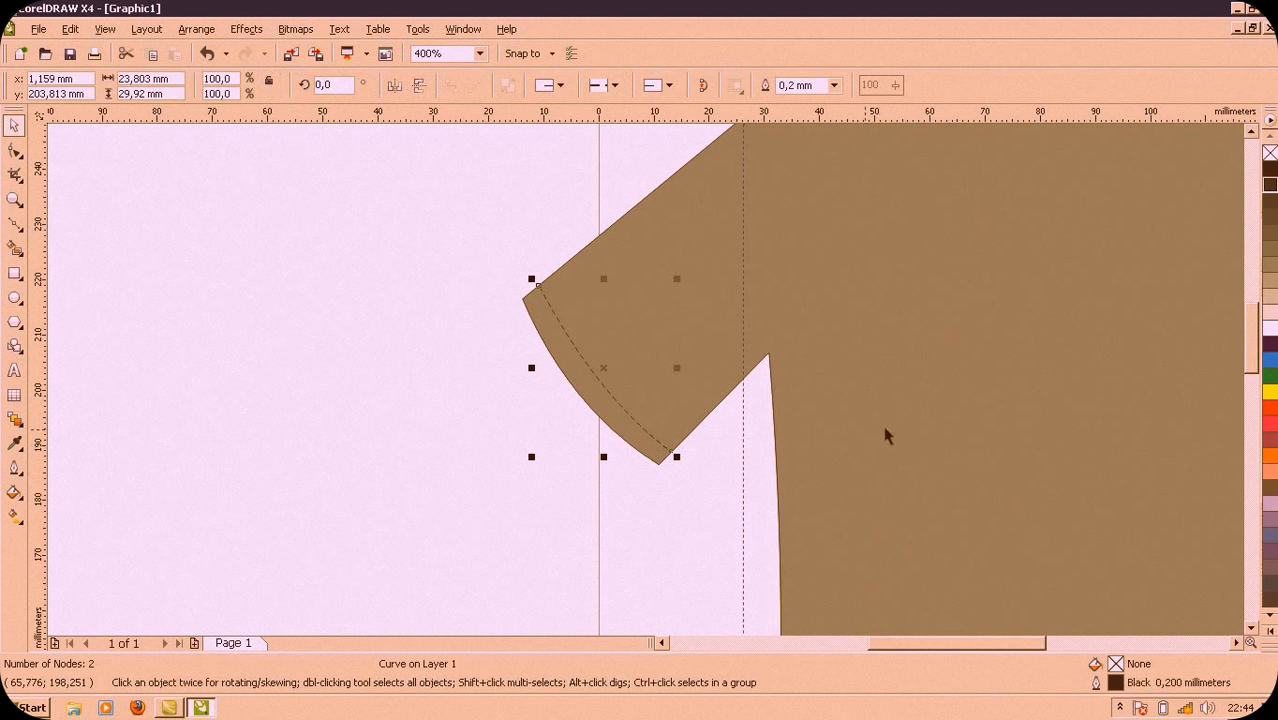
left_click_drag(941, 645, 979, 645)
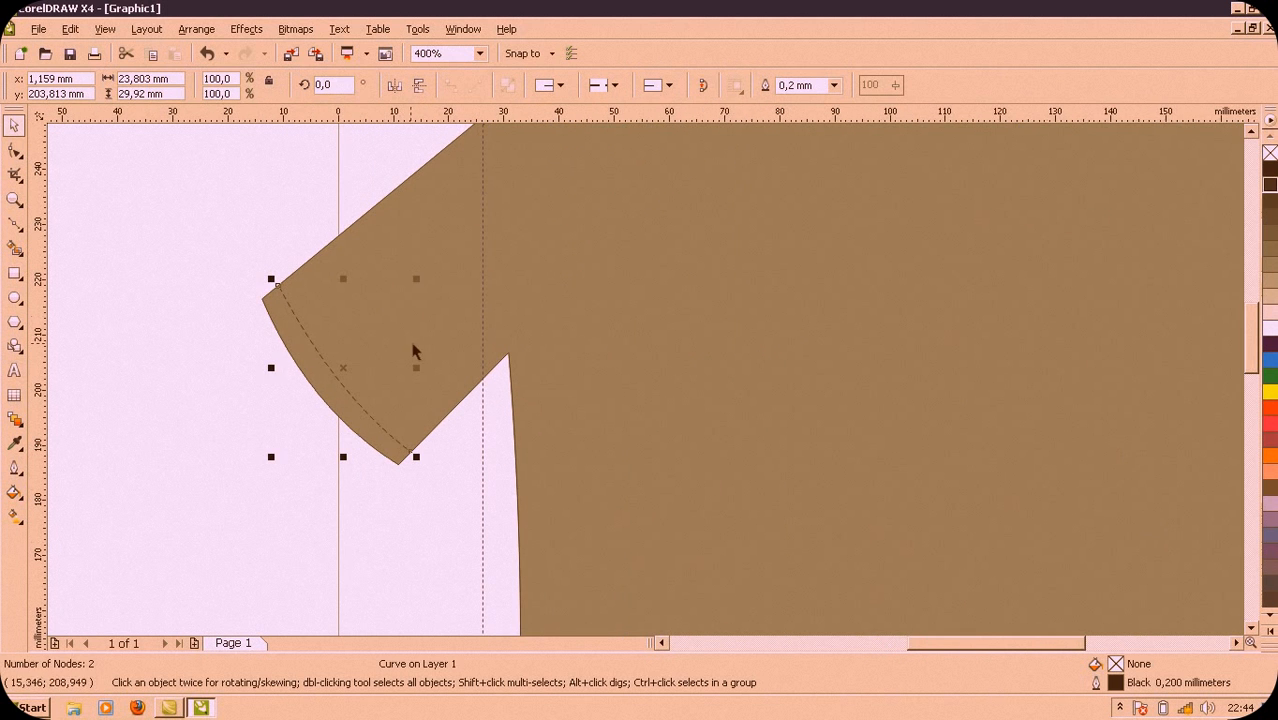
scroll(645, 379, "down", 1)
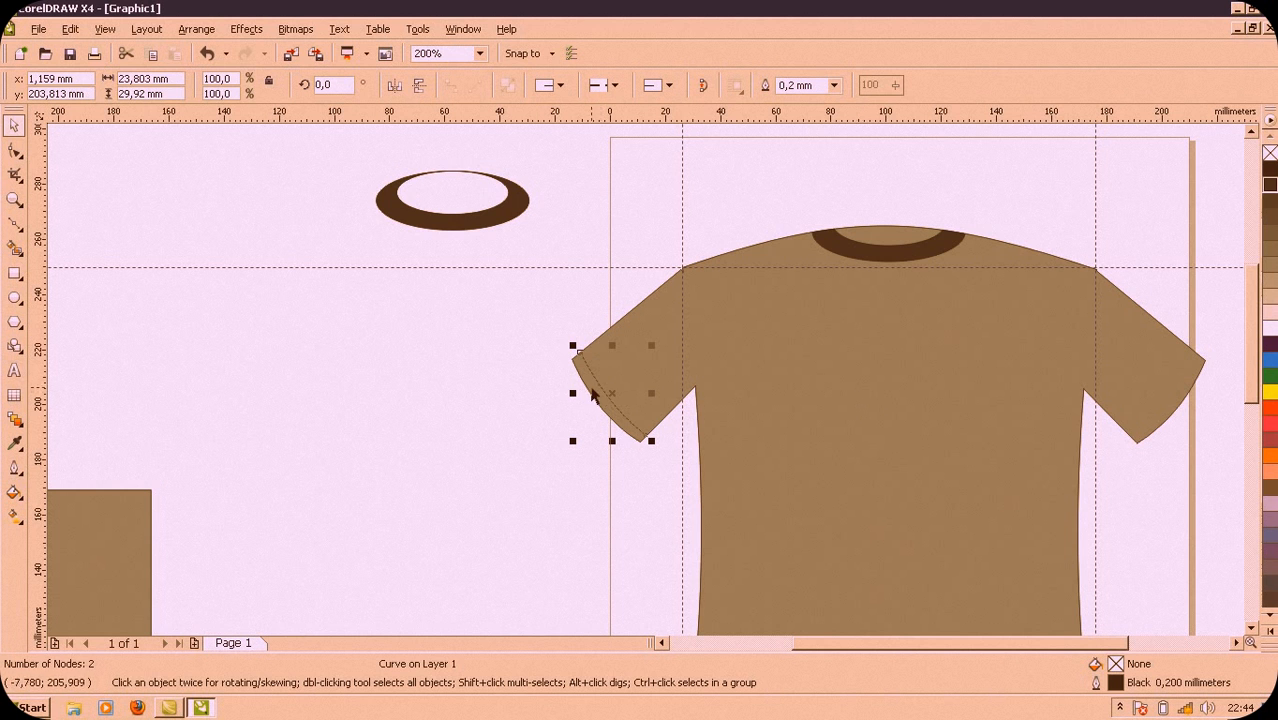
key("ctrl+d")
left_click_drag(615, 373, 975, 354)
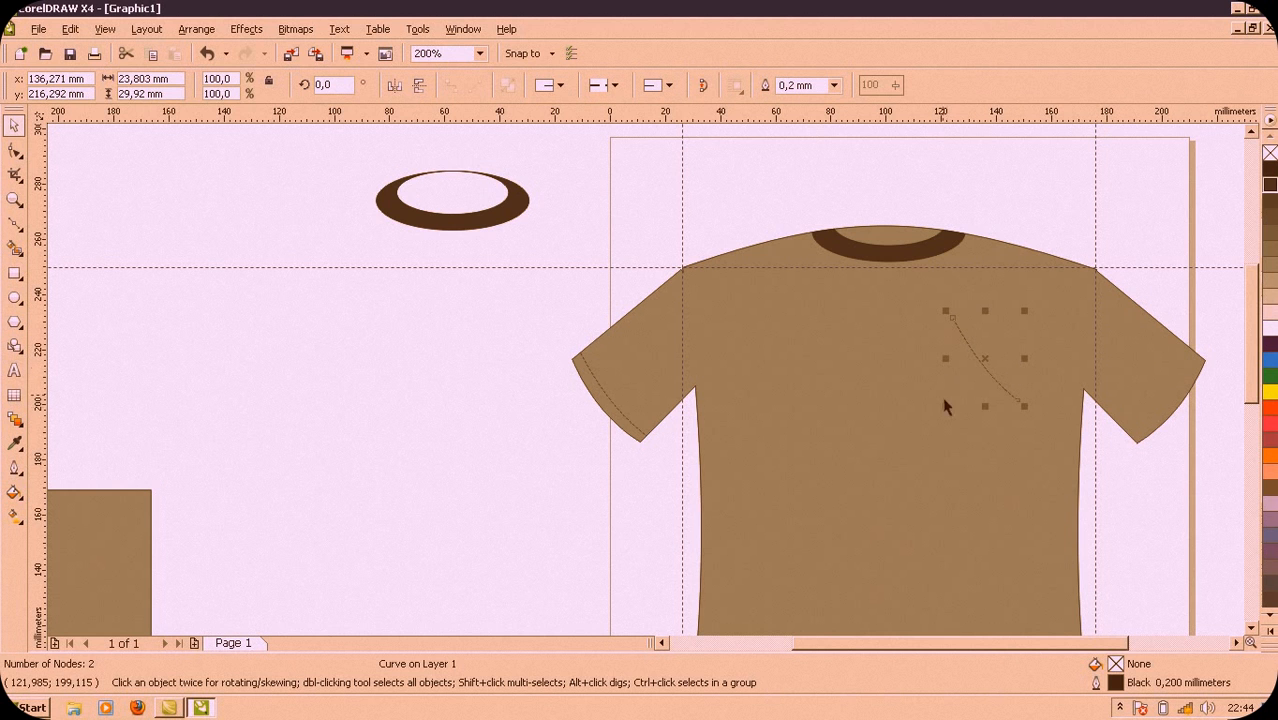
left_click_drag(944, 357, 1150, 414)
Step: Nudge the right sleeve's dashed curve slightly up and toward the cuff to fit between the sleeve edges
scroll(1150, 458, "up", 1)
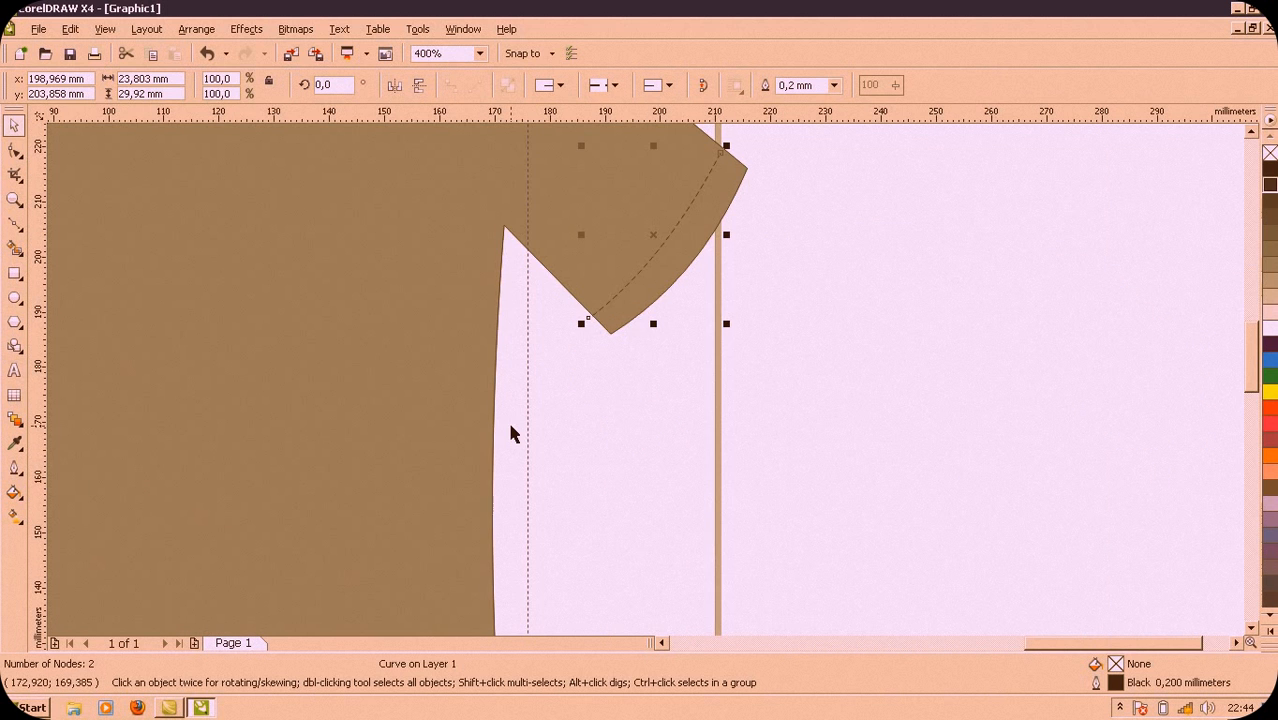
key("Up")
key("Up")
key("Right")
key("Right")
key("Right")
key("Right")
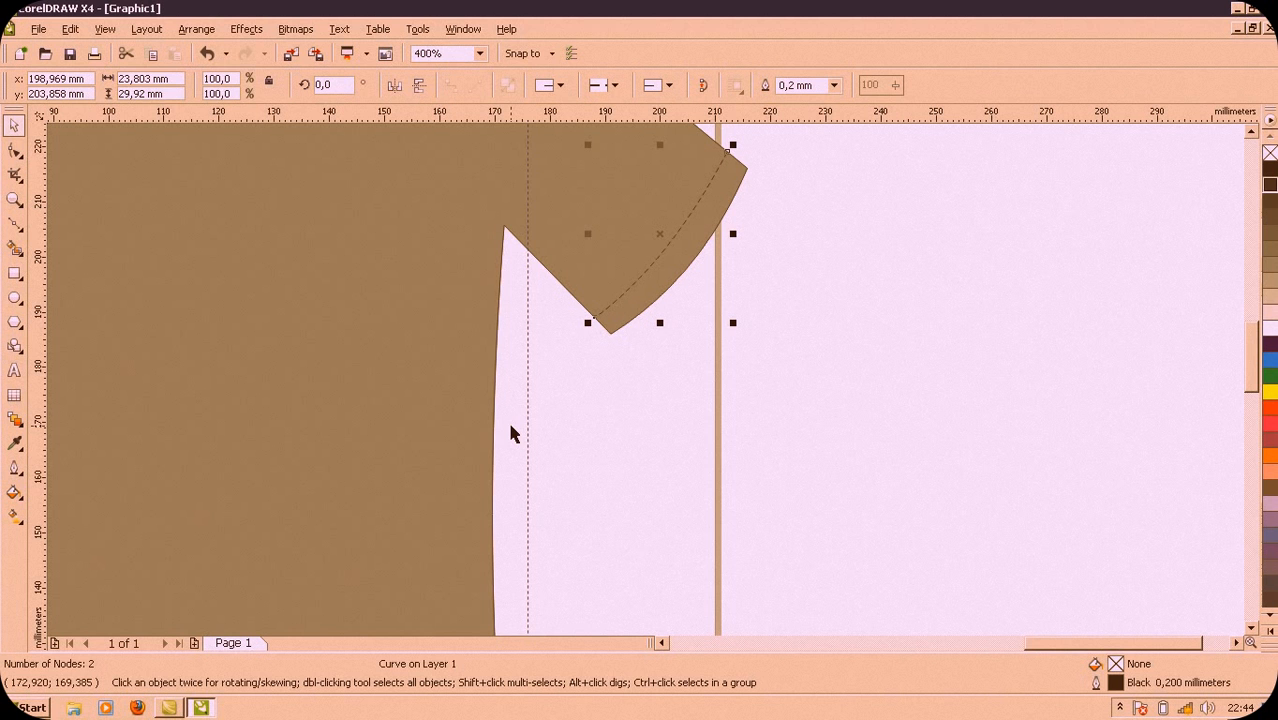
Step: Duplicate the left sleeve's dashed cuff curve and place the copy with its upper end on the left shoulder point
scroll(525, 479, "down", 1)
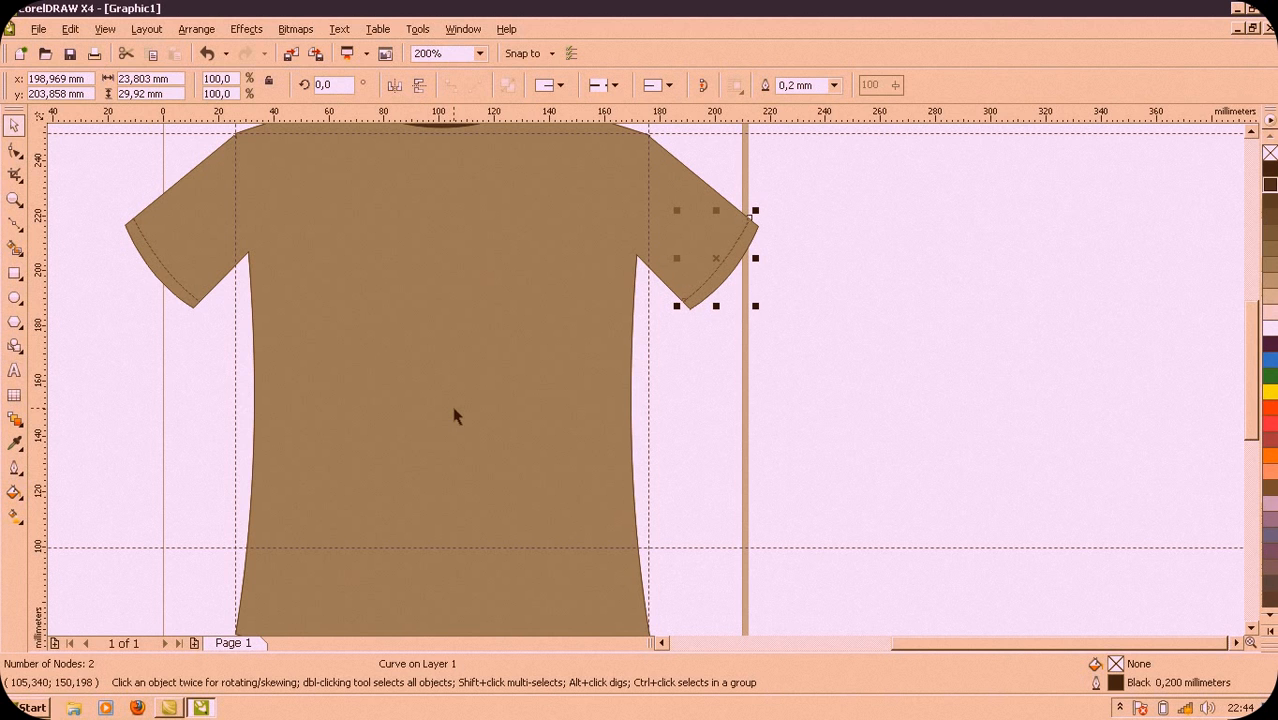
left_click(425, 437)
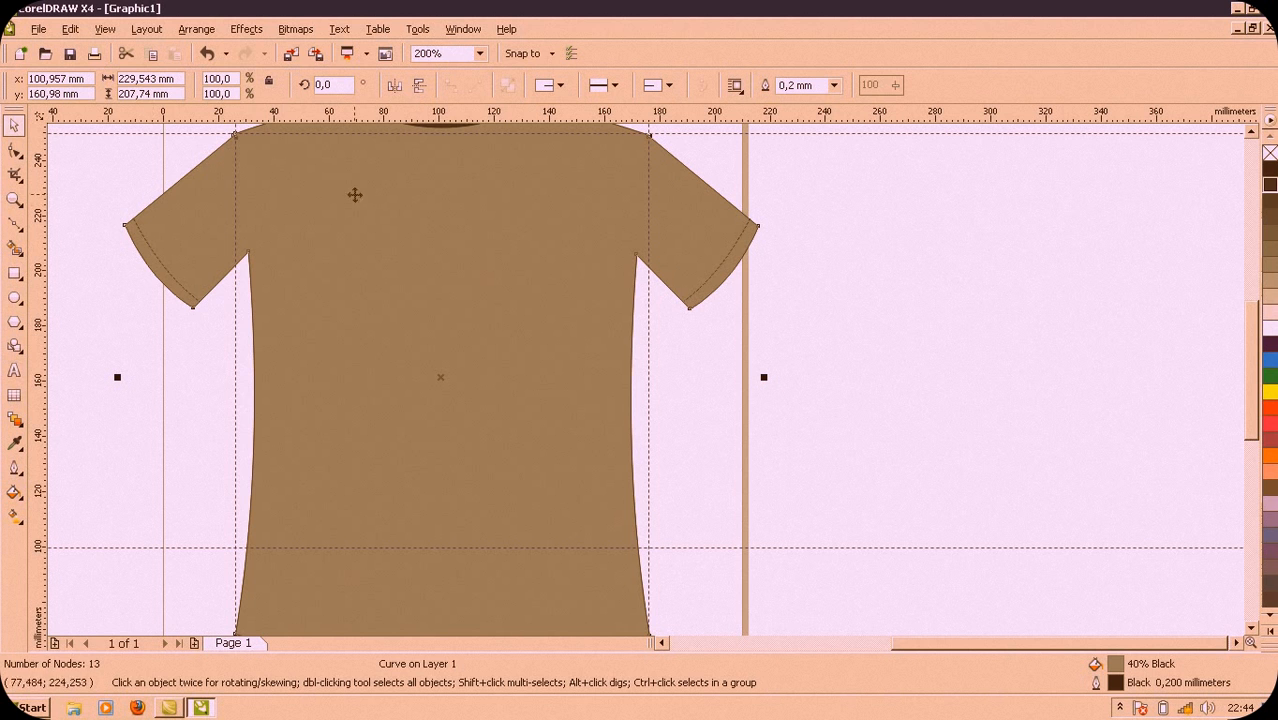
left_click(163, 268)
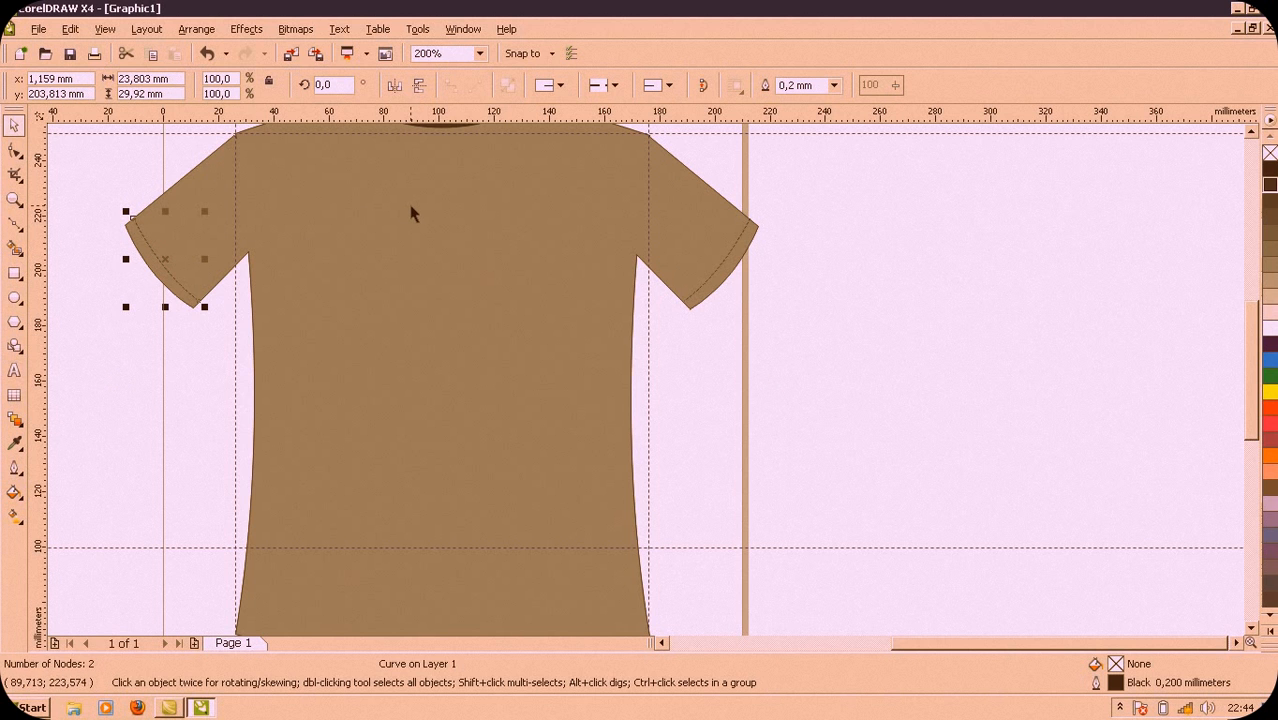
key("ctrl+d")
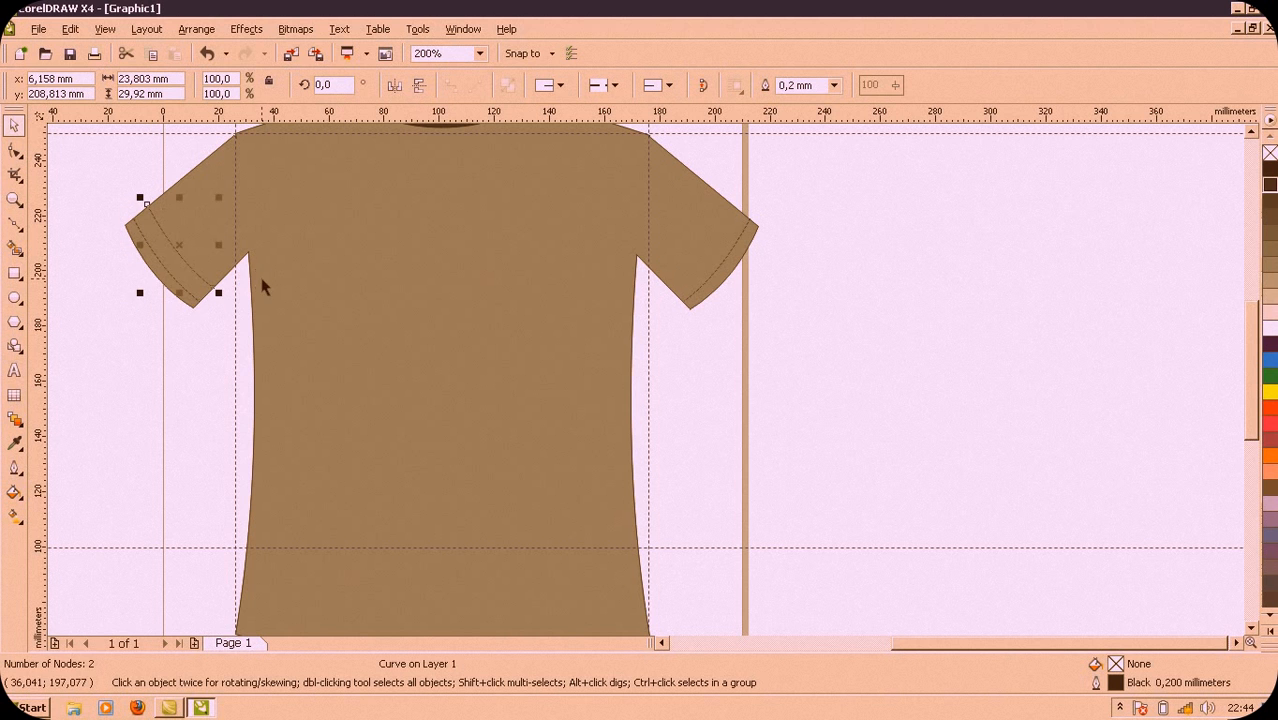
left_click_drag(182, 259, 321, 237)
left_click_drag(1249, 404, 1222, 352)
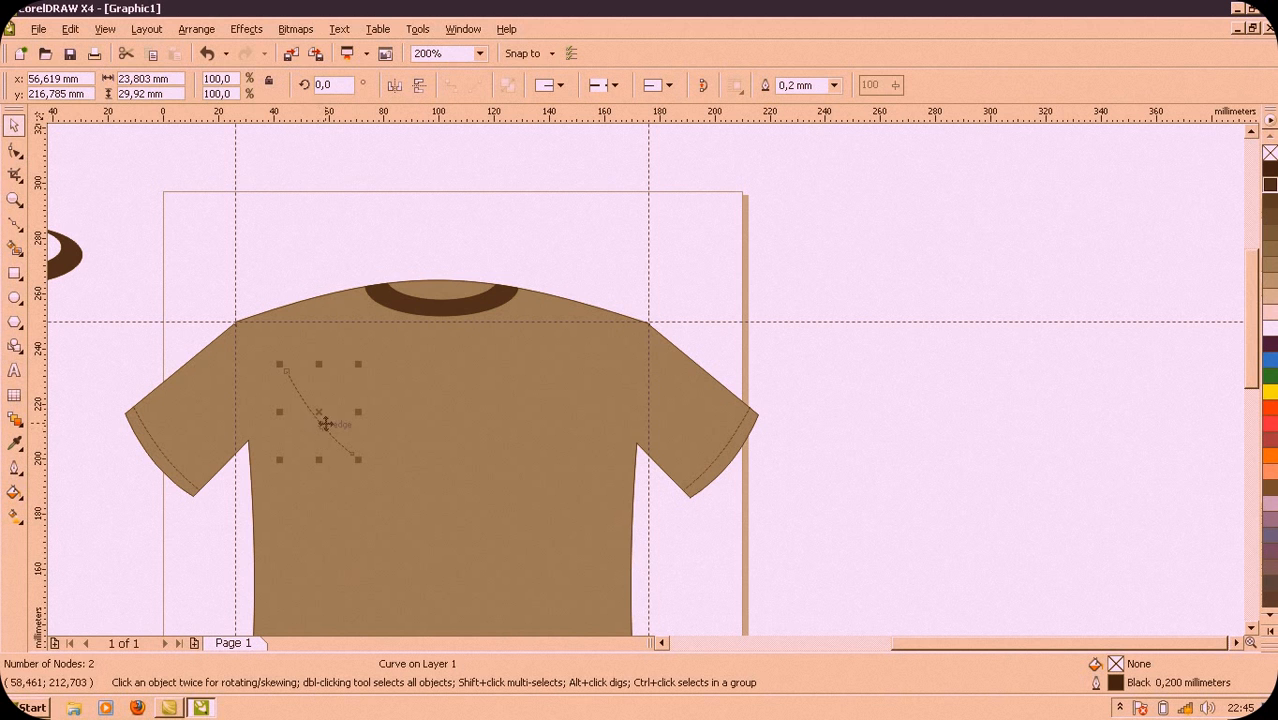
left_click_drag(327, 431, 277, 382)
scroll(277, 382, "up", 1)
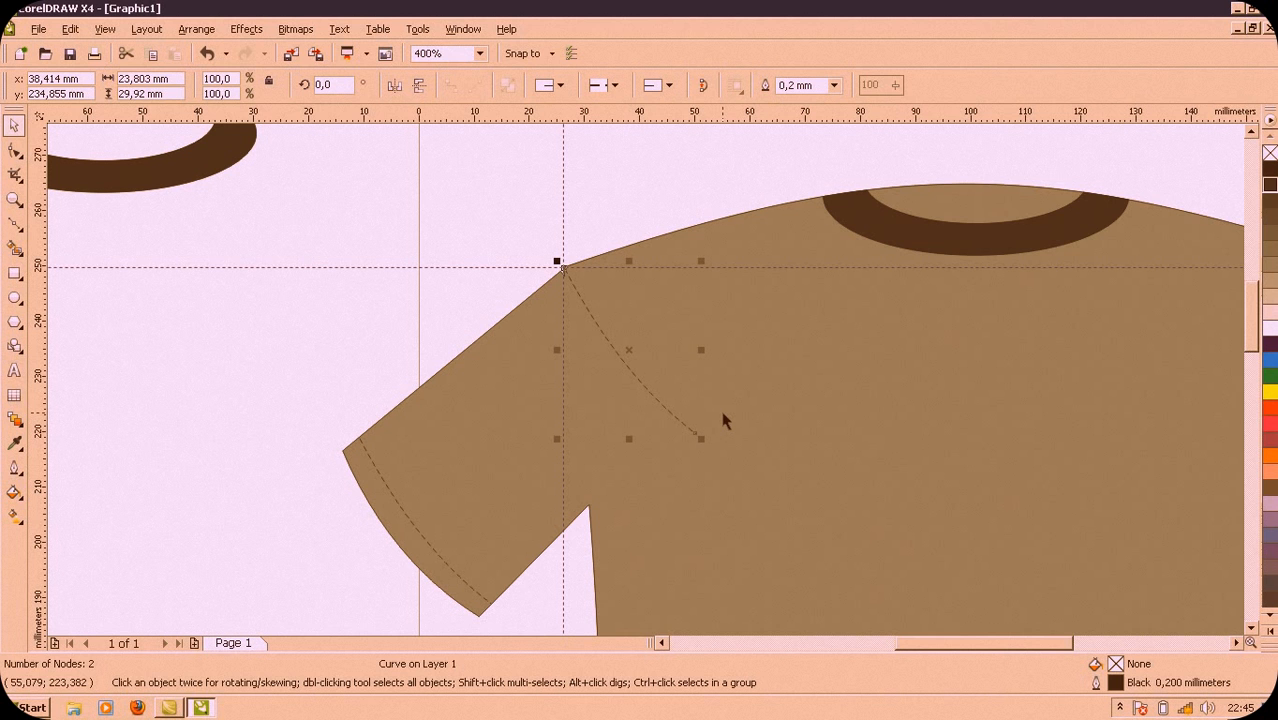
Step: Rotate the copy around the left shoulder point to about 327° and scale it to about 112% to end at the armpit
left_click(635, 371)
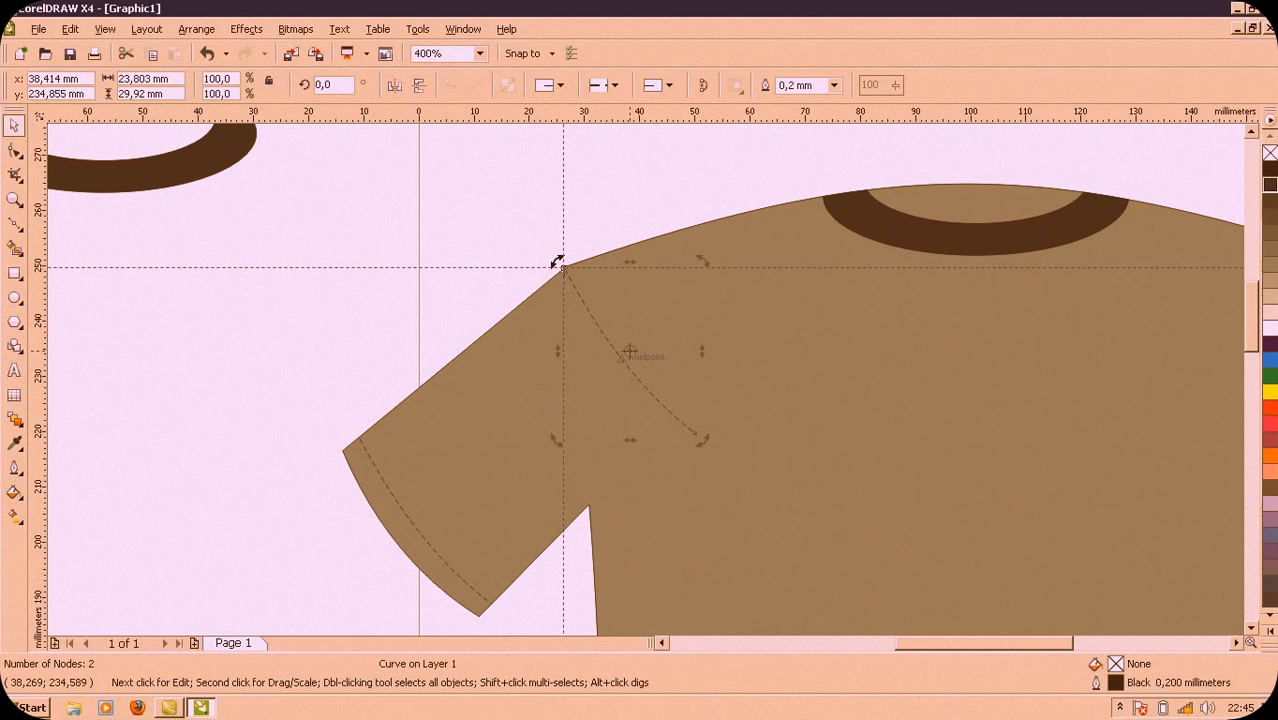
left_click_drag(631, 351, 563, 268)
left_click_drag(703, 443, 599, 513)
left_click(663, 505)
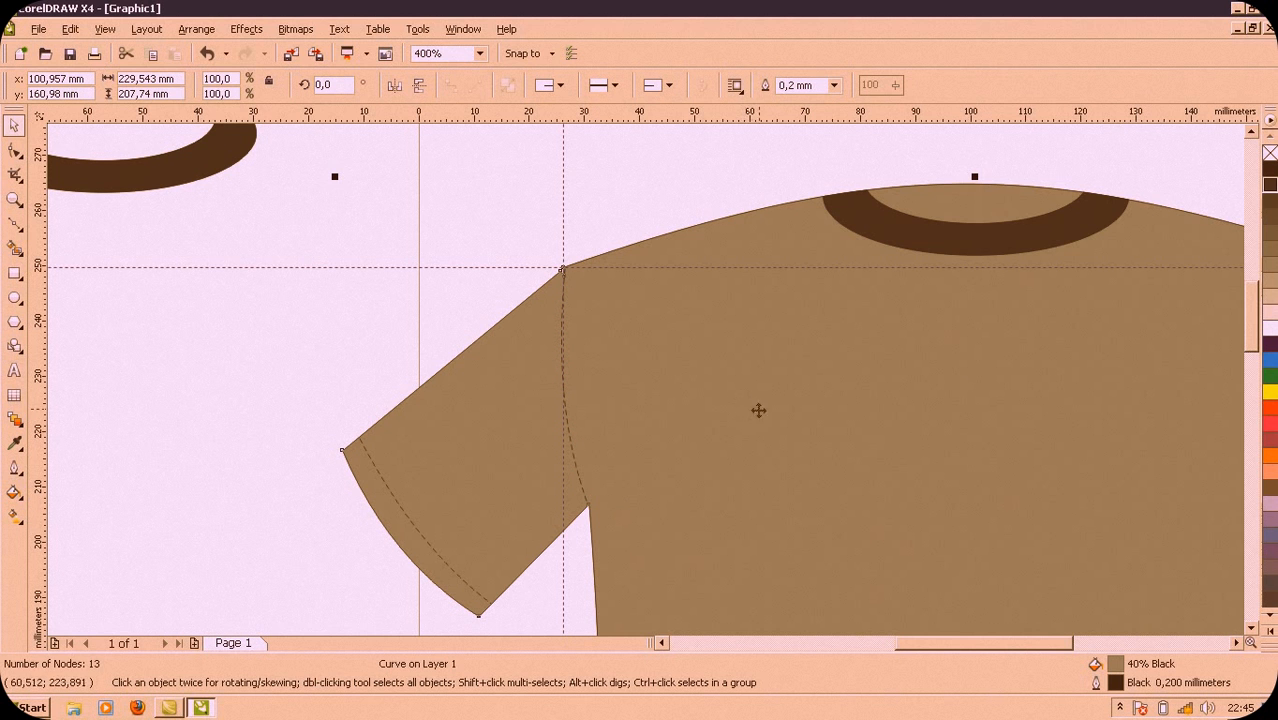
Step: Duplicate the left sleeve seam, mirror the copy horizontally, and position it between the right shoulder point and armpit
left_click_drag(922, 645, 965, 645)
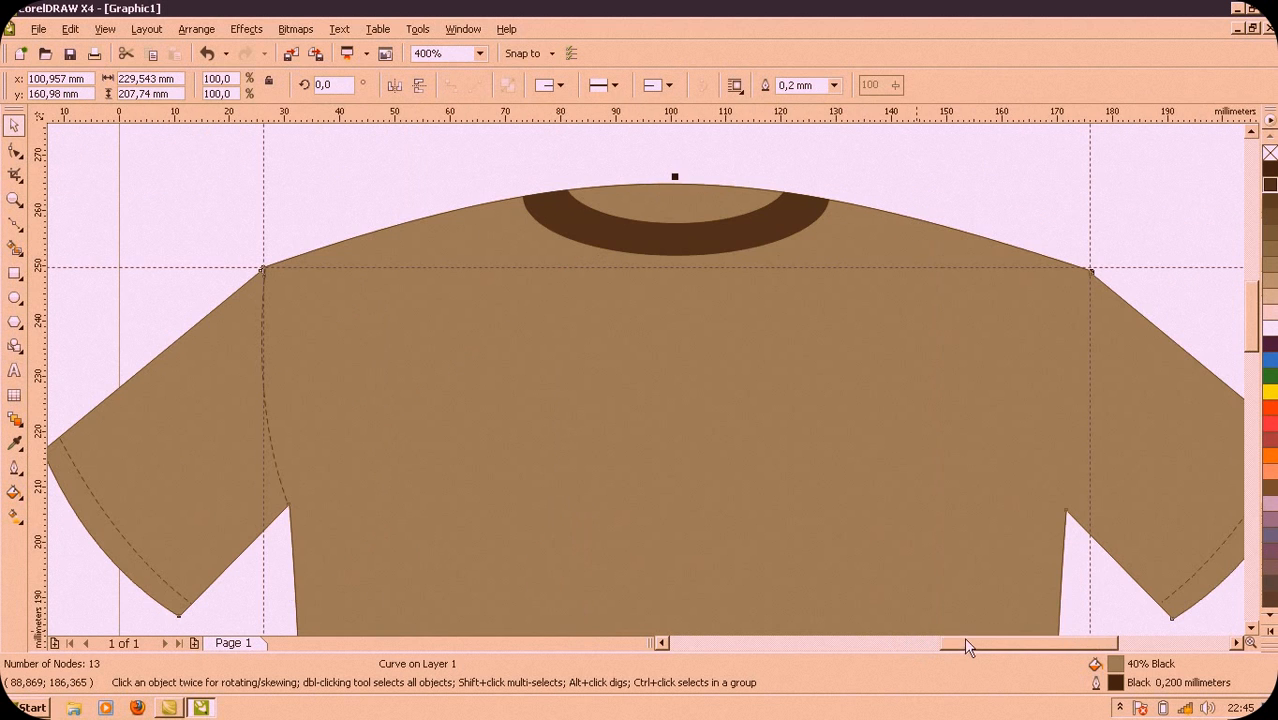
left_click(284, 492)
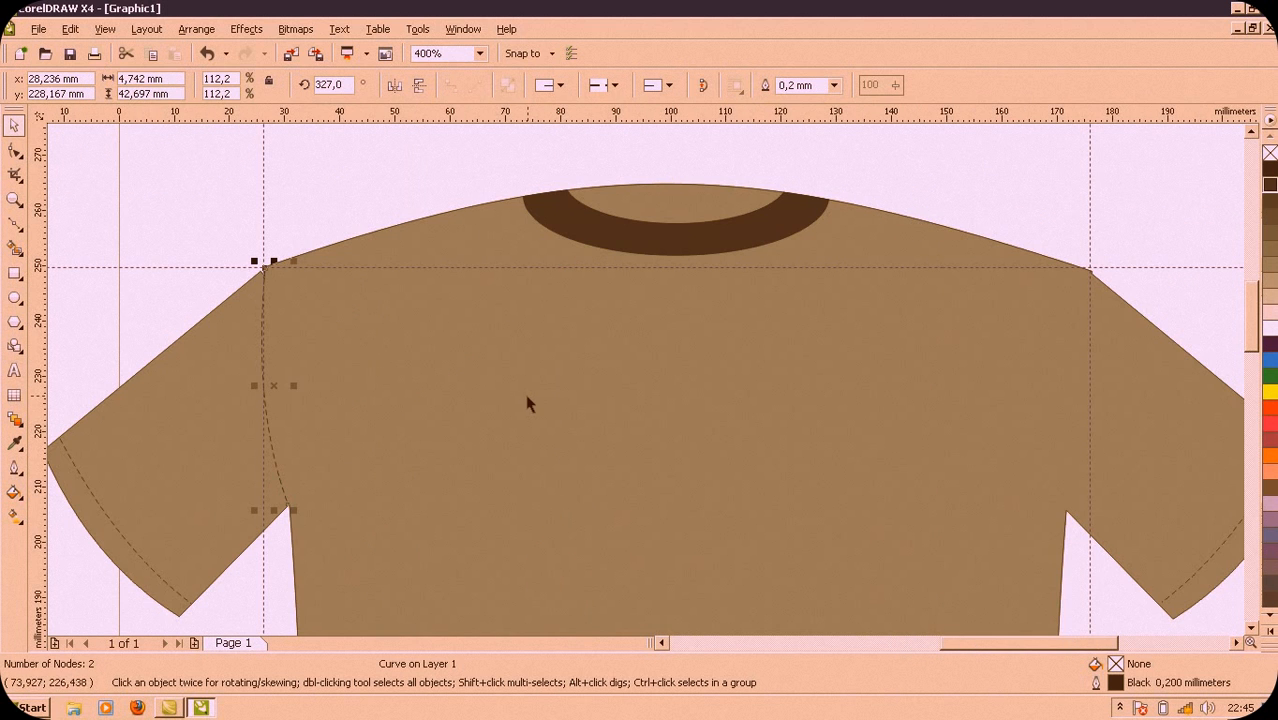
key("ctrl+d")
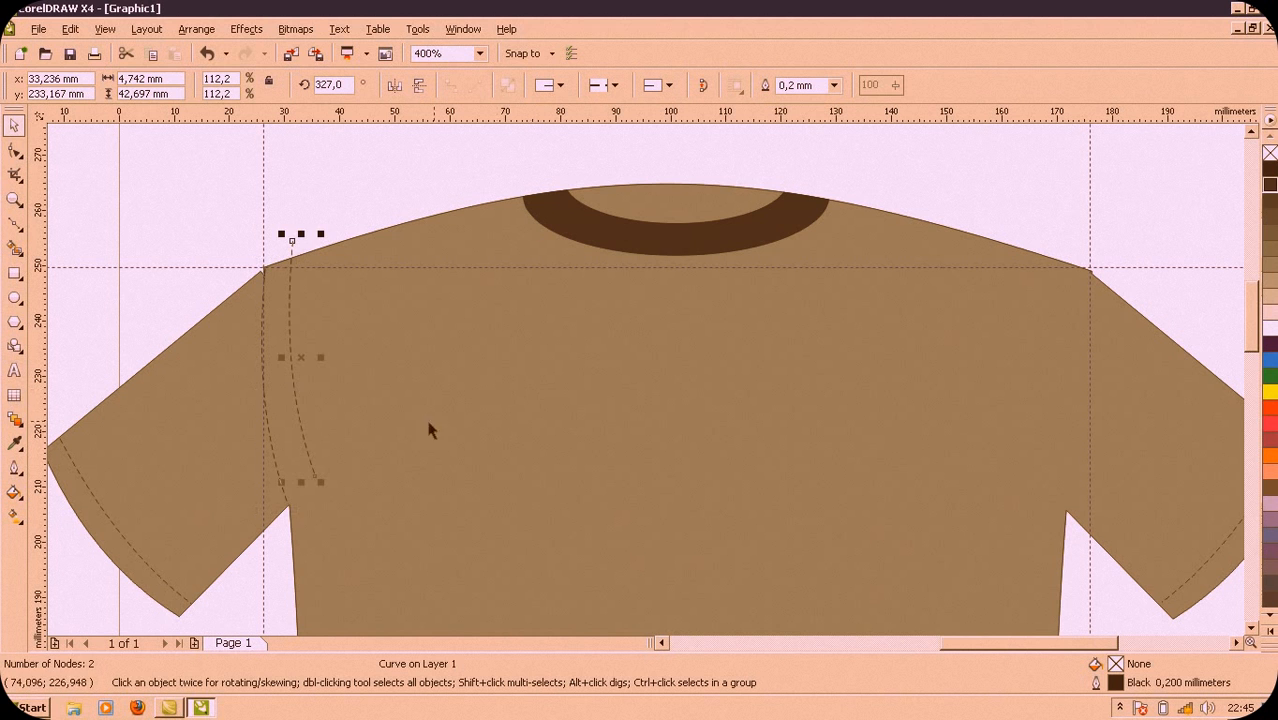
left_click_drag(297, 423, 1098, 449)
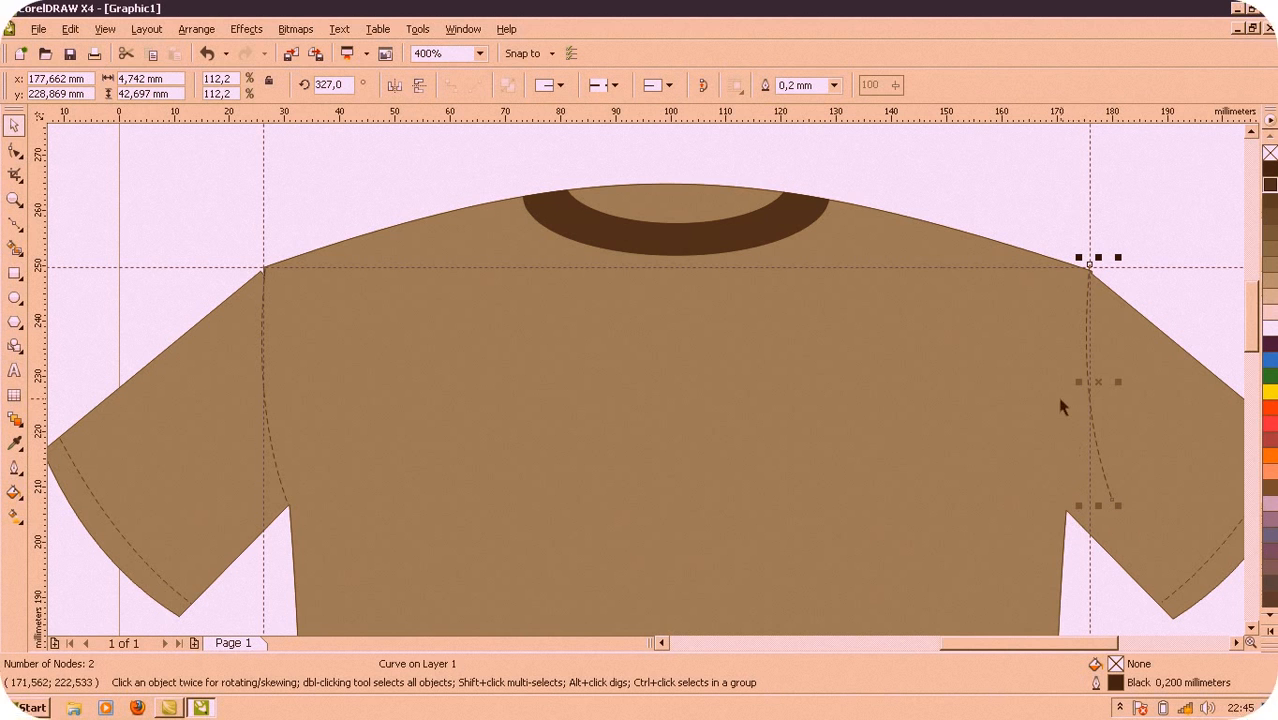
left_click_drag(1074, 380, 1087, 422)
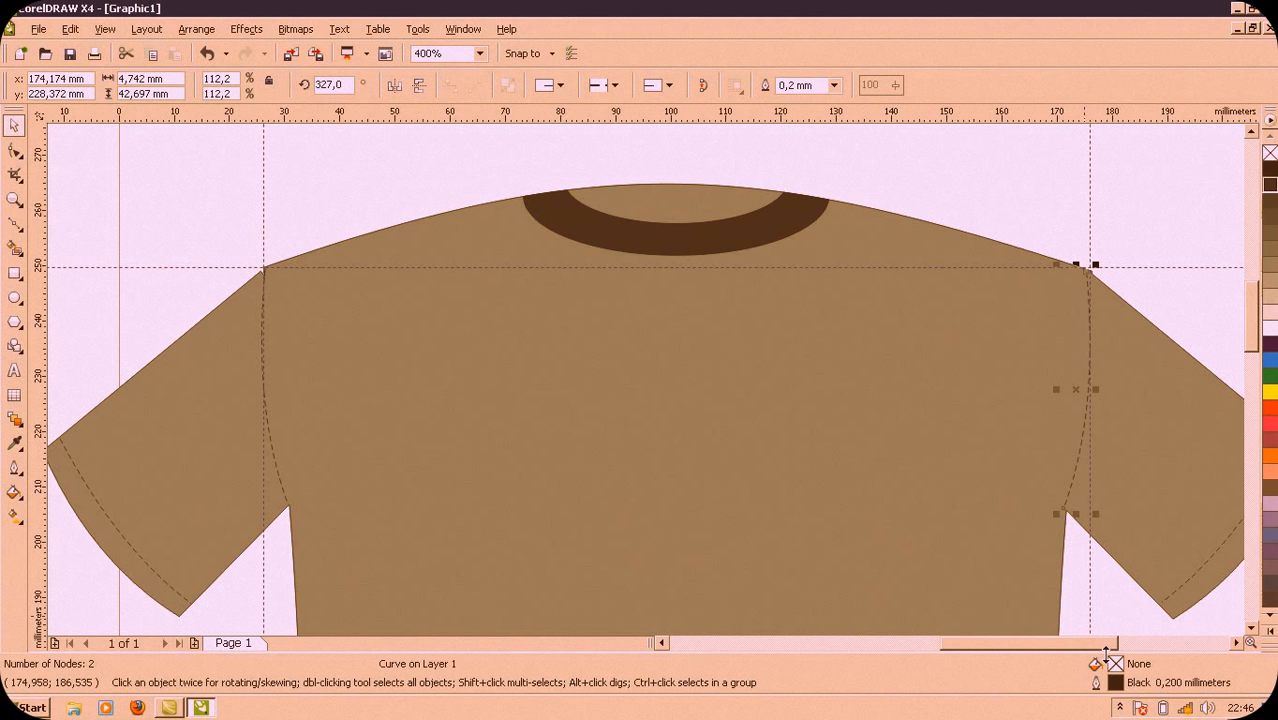
left_click(945, 455)
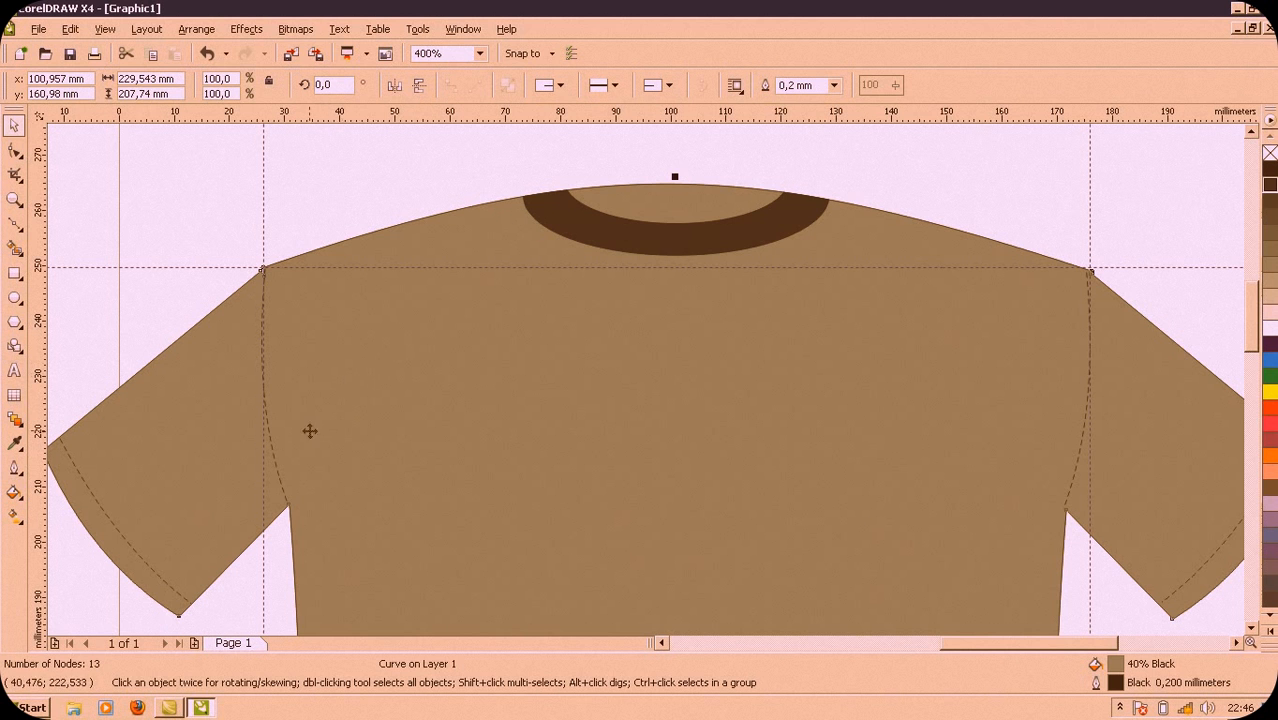
Step: Duplicate the left sleeve's dashed seam and place the copy with its upper end on the collar's left outer edge
left_click(280, 465)
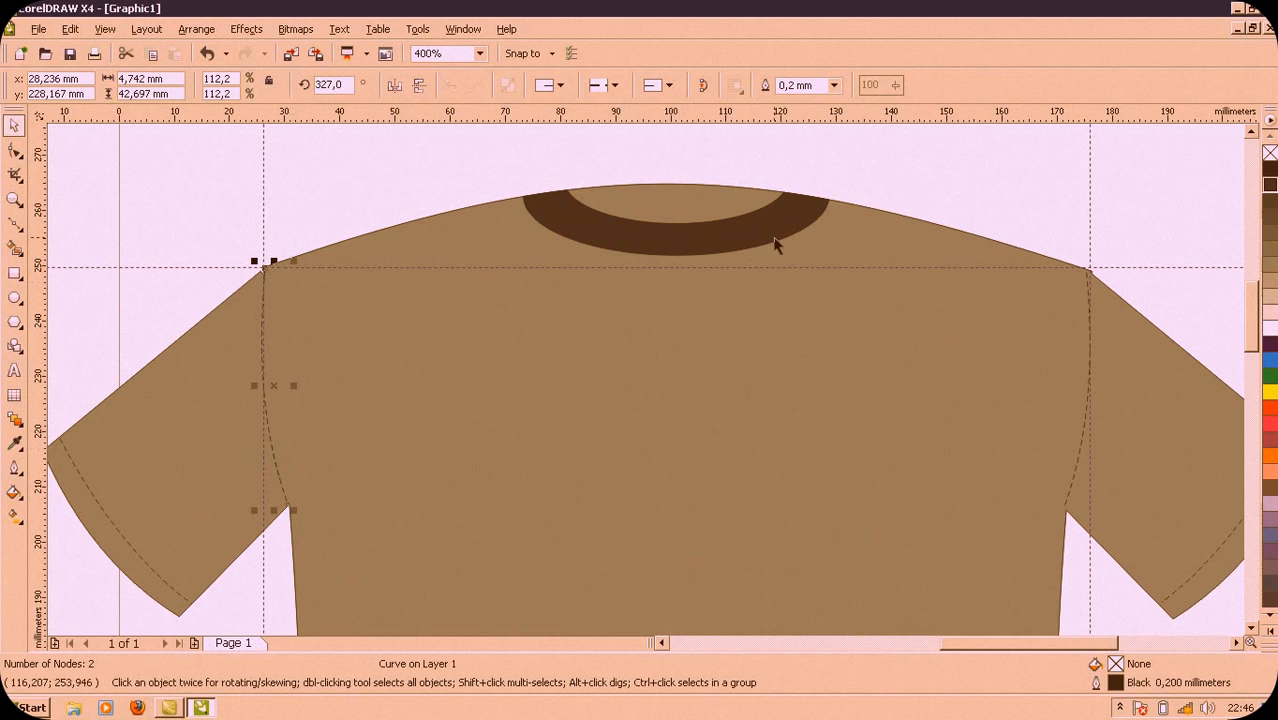
key("ctrl+d")
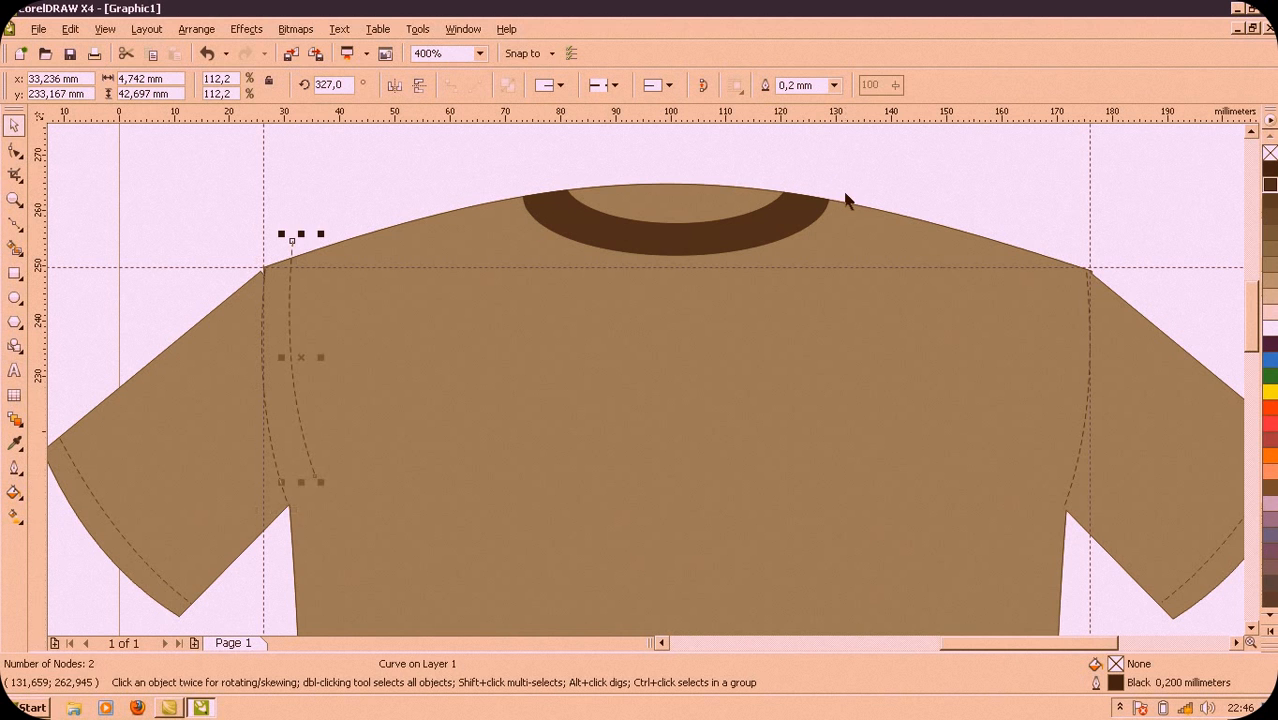
left_click_drag(288, 320, 525, 291)
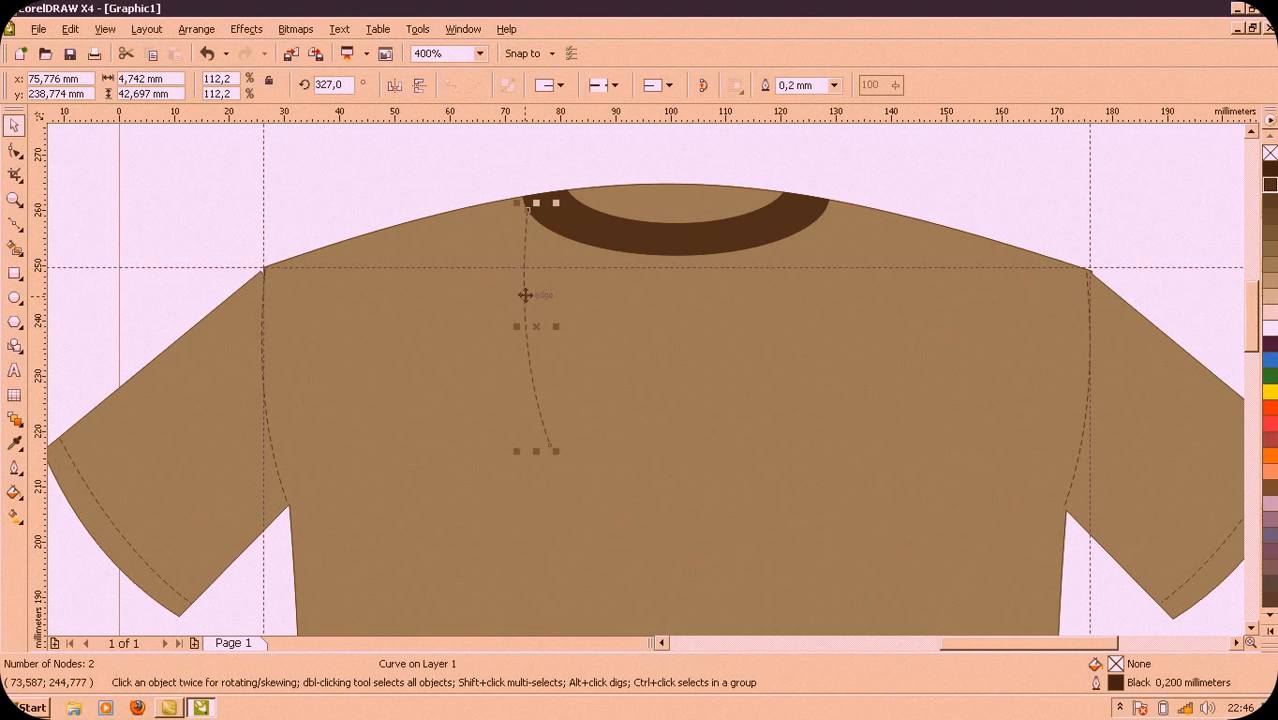
Step: Rotate the copy around its collar end to about 253.8° and scale it to about 136% to reach the left sleeve seam
left_click(532, 355)
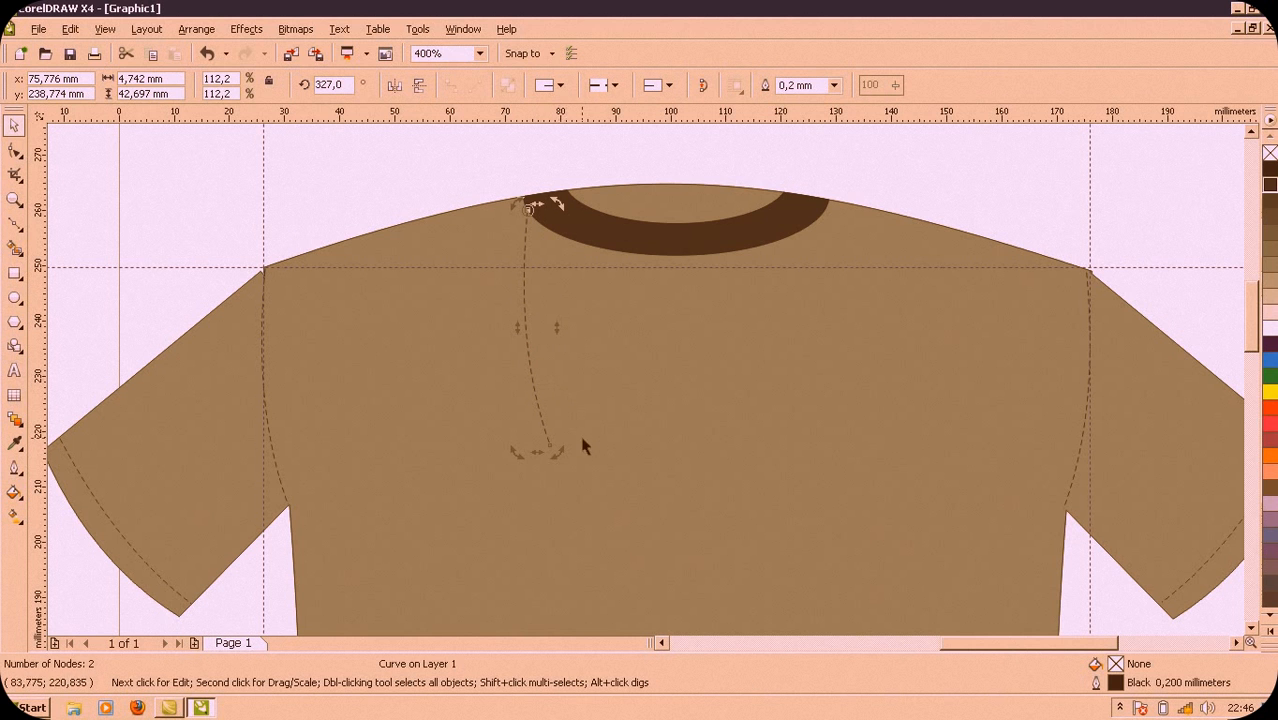
left_click_drag(557, 451, 297, 311)
left_click(307, 300)
left_click_drag(302, 304, 259, 352)
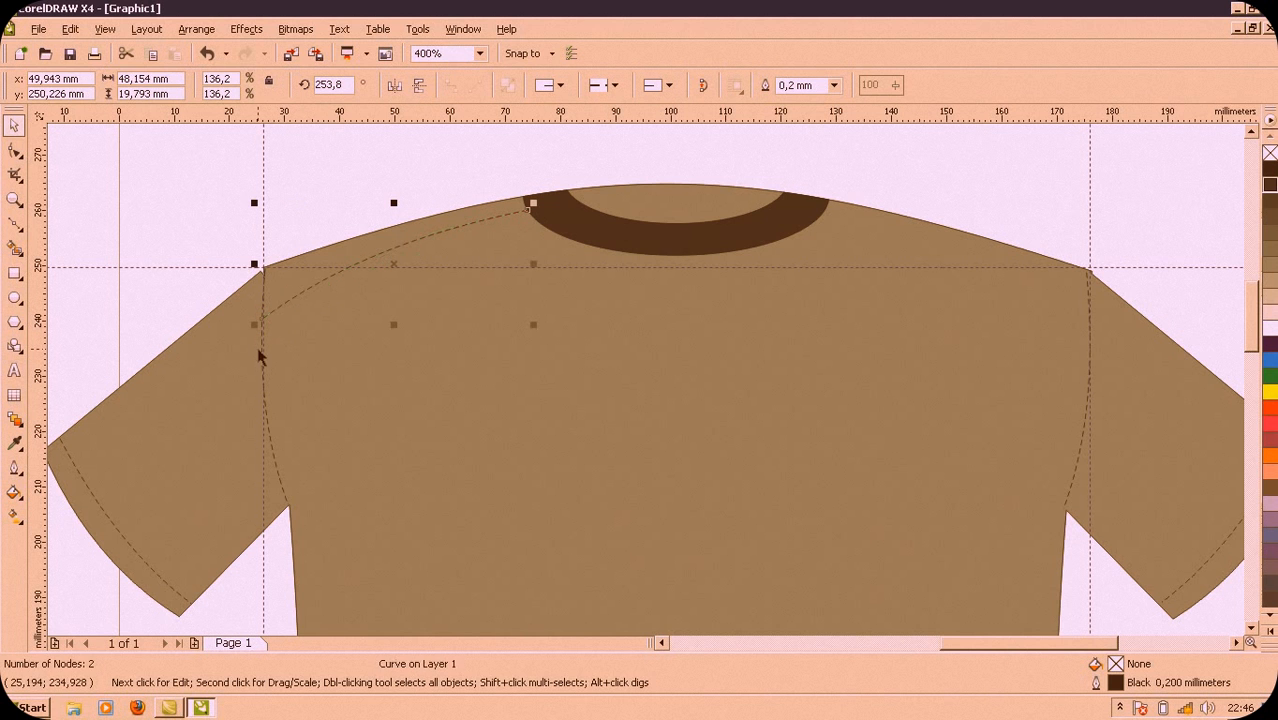
left_click(285, 428)
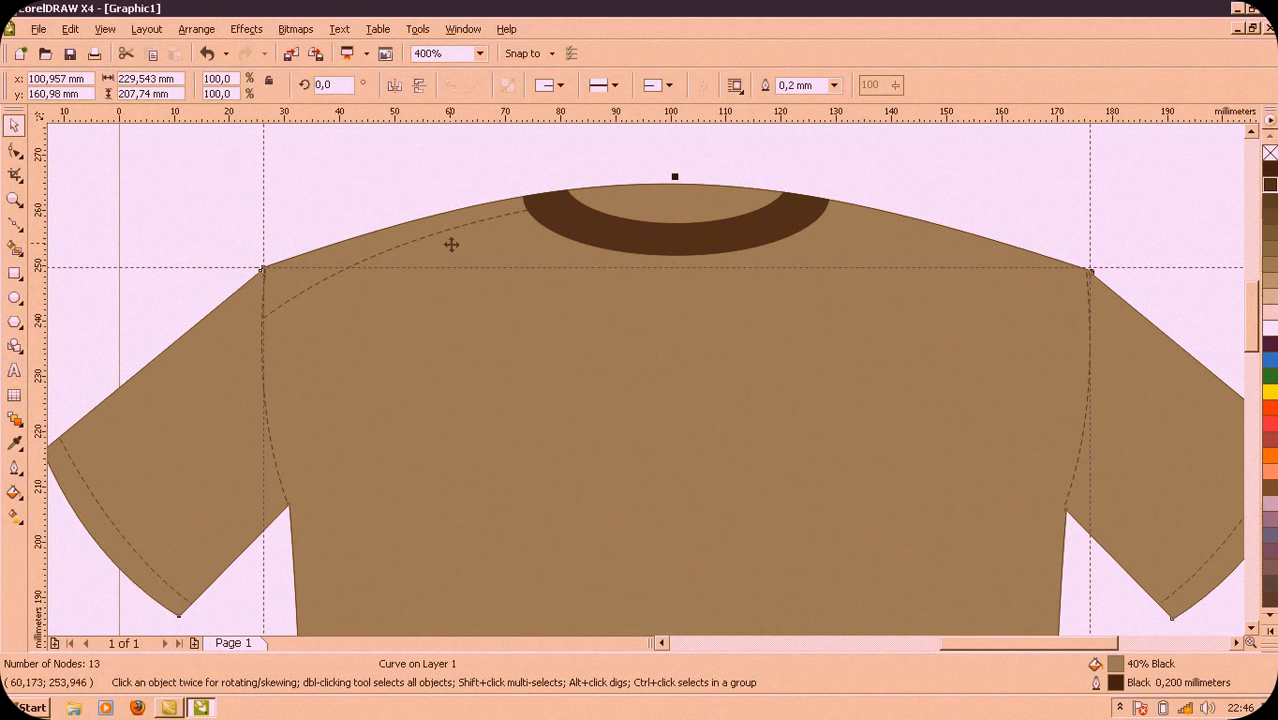
Step: Duplicate the left shoulder's dashed curve, move the copy onto the chest below the collar, and mirror it horizontally to the right
left_click(446, 236)
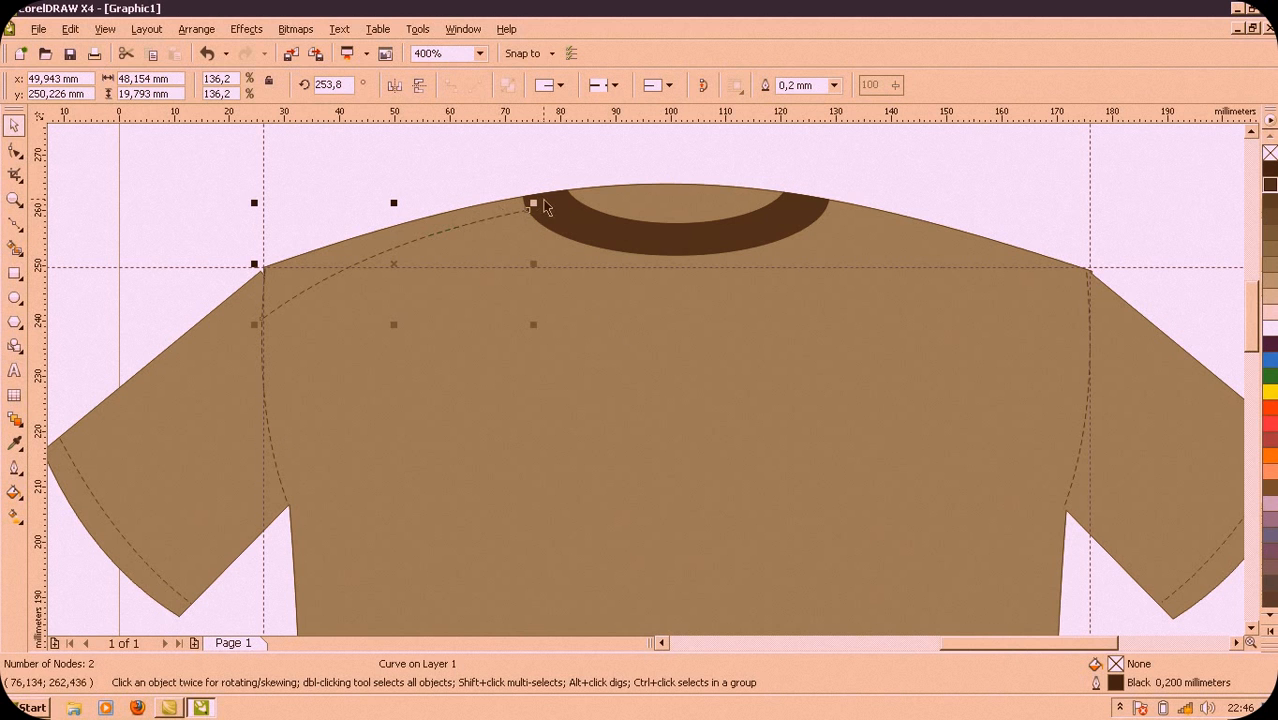
key("ctrl+d")
left_click_drag(483, 200, 548, 337)
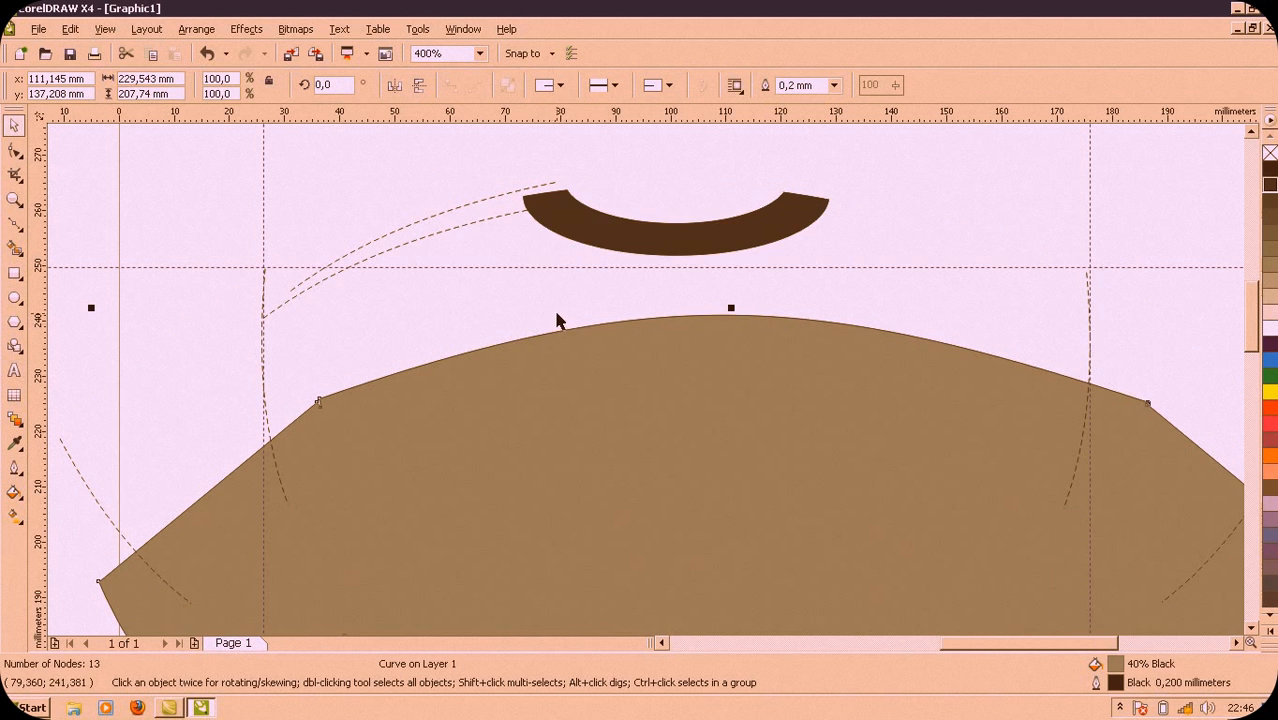
key("ctrl+z")
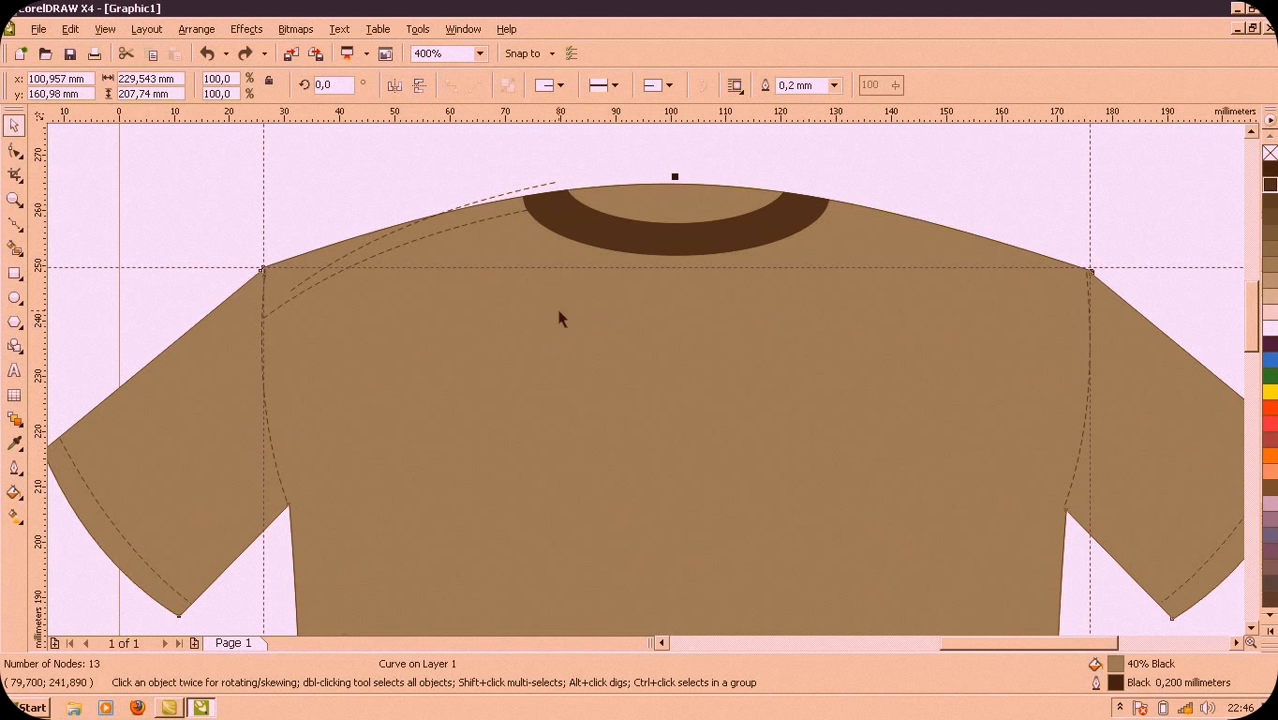
left_click(512, 195)
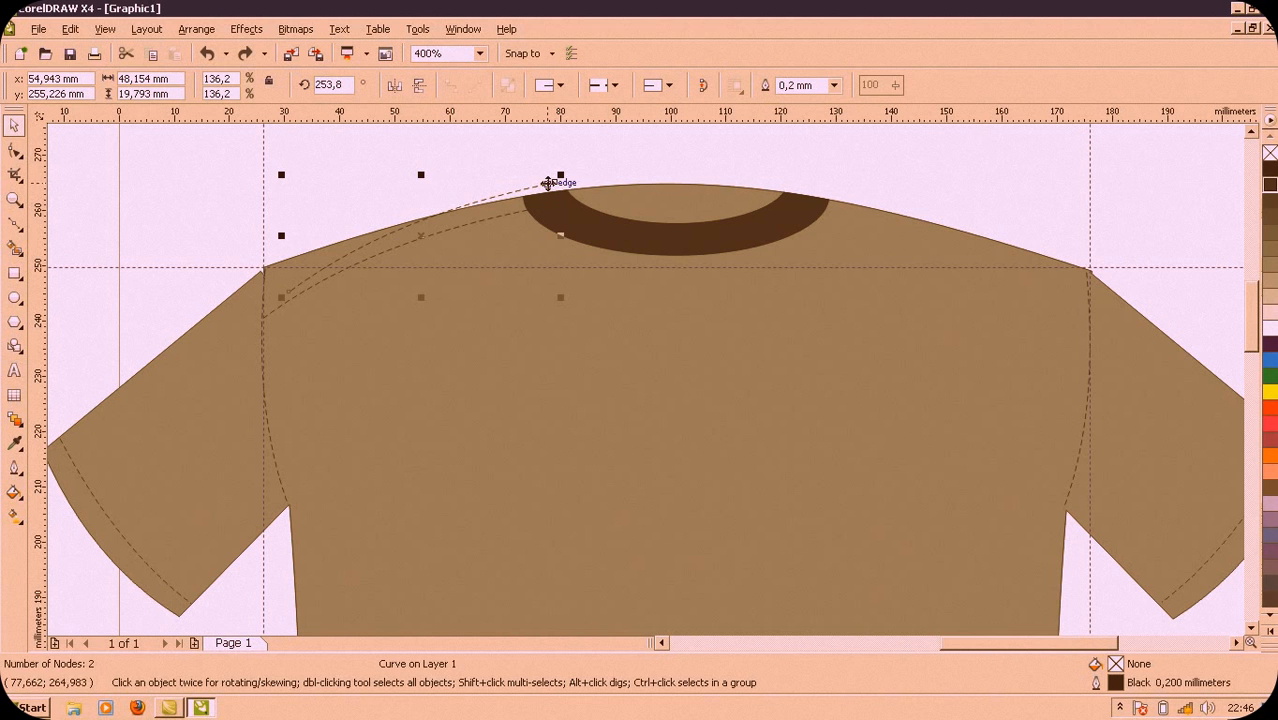
left_click_drag(548, 183, 669, 347)
left_click_drag(415, 395, 756, 402)
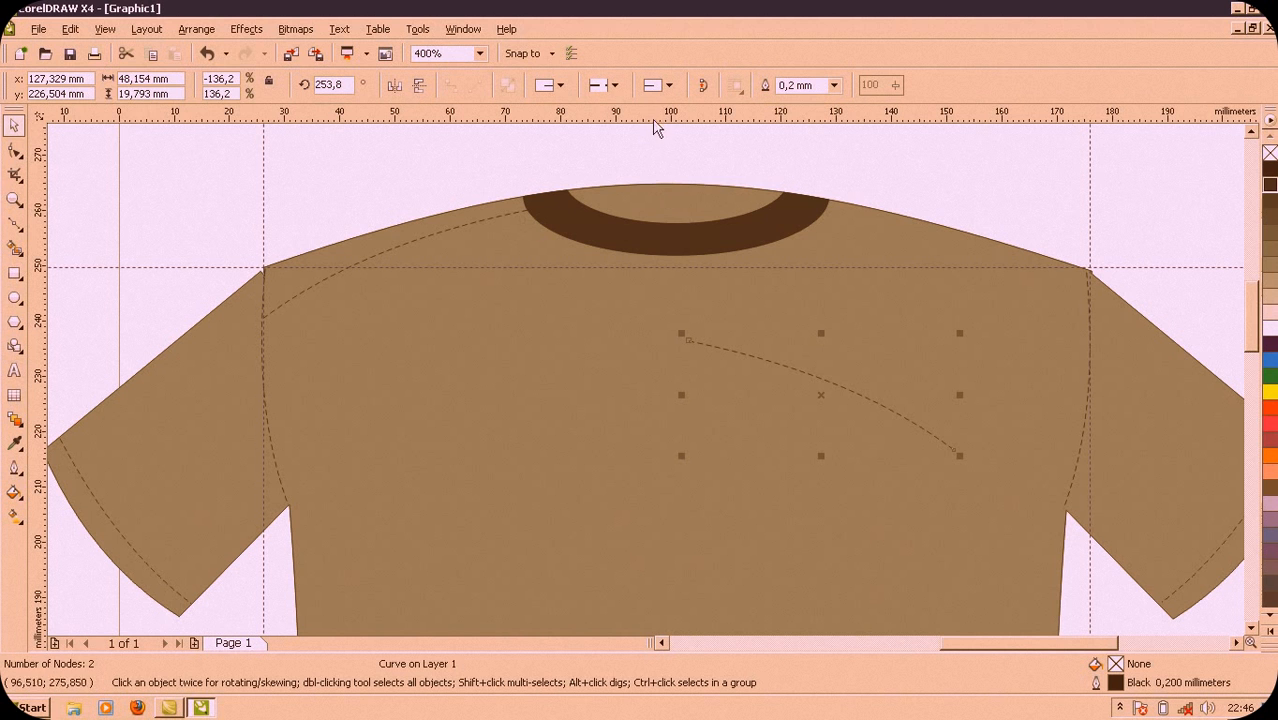
Step: Place the mirrored curve between the collar's right edge and right sleeve seam, aligned to a temporary horizontal guide at about 260 mm
left_click_drag(652, 112, 670, 210)
left_click(670, 210)
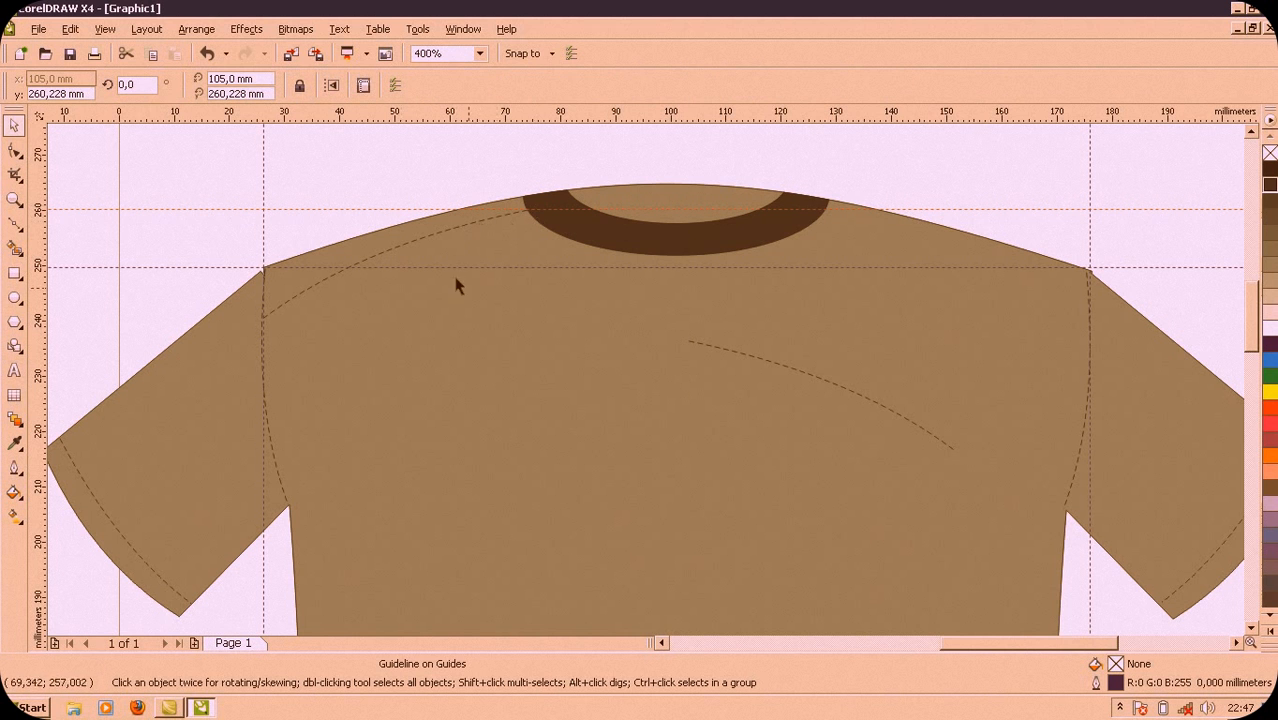
left_click(857, 400)
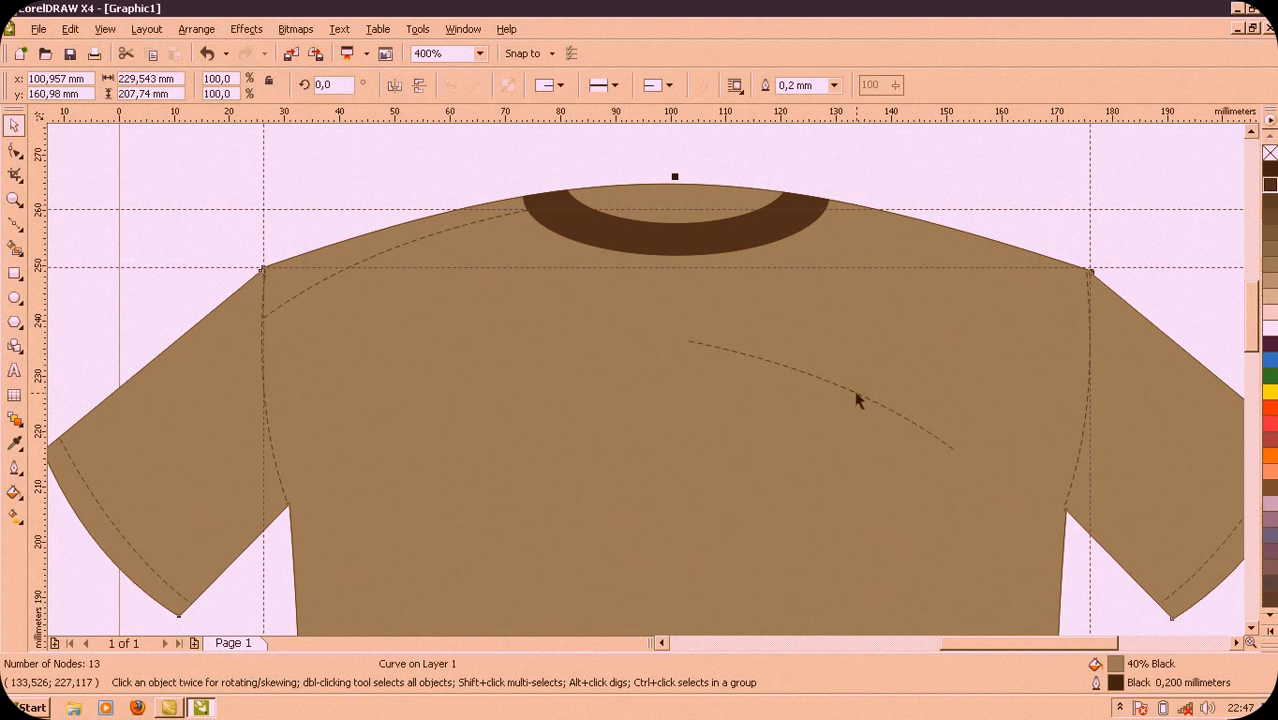
left_click(857, 400)
left_click_drag(857, 399, 998, 264)
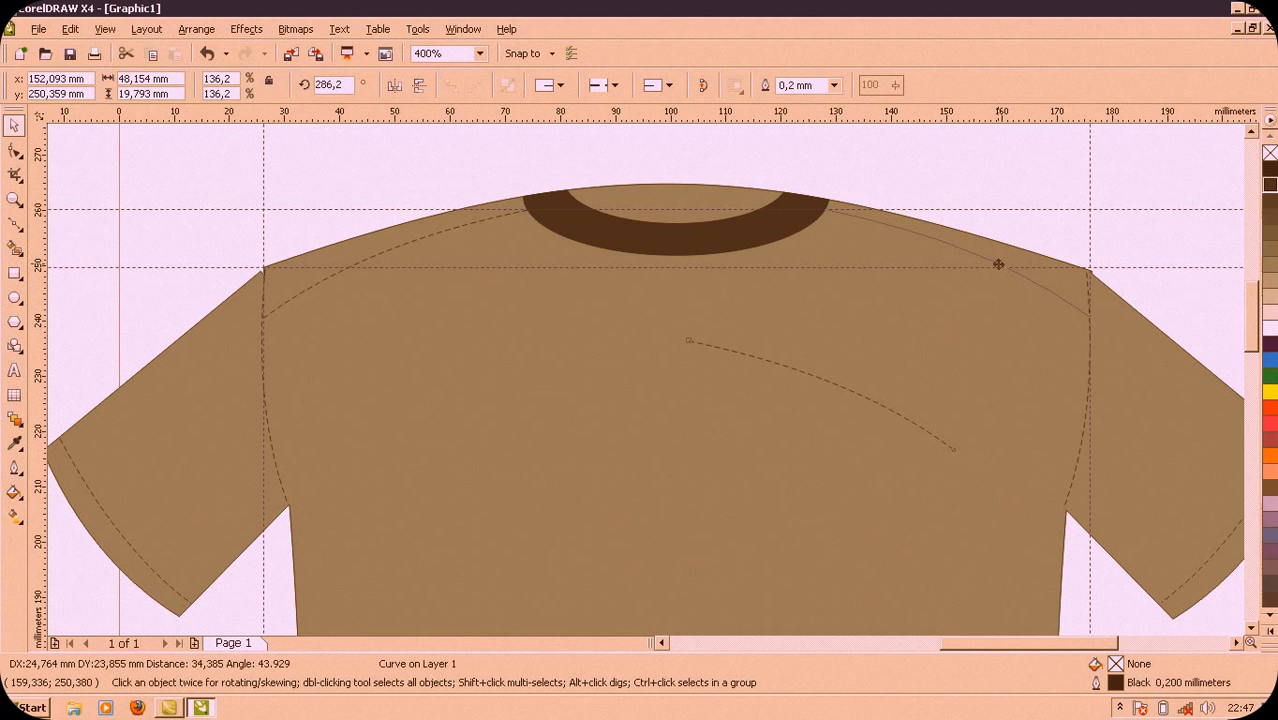
left_click_drag(998, 264, 998, 264)
left_click(960, 343)
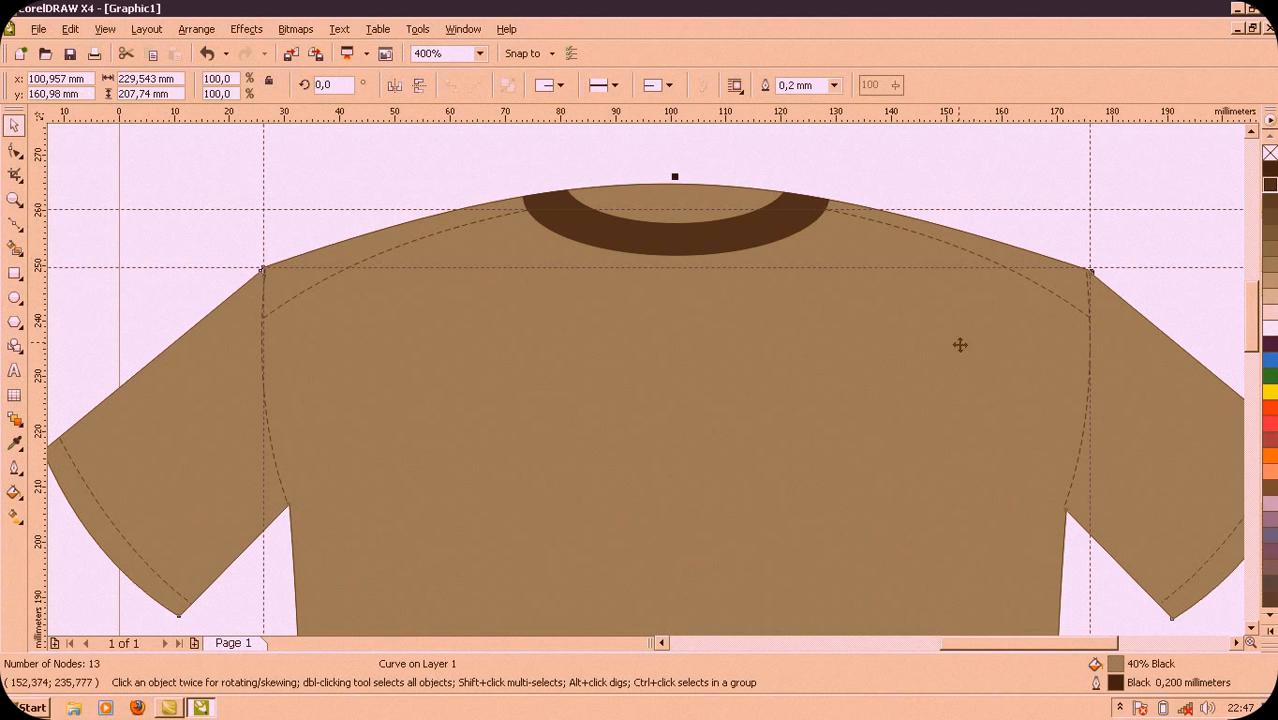
left_click(1013, 210)
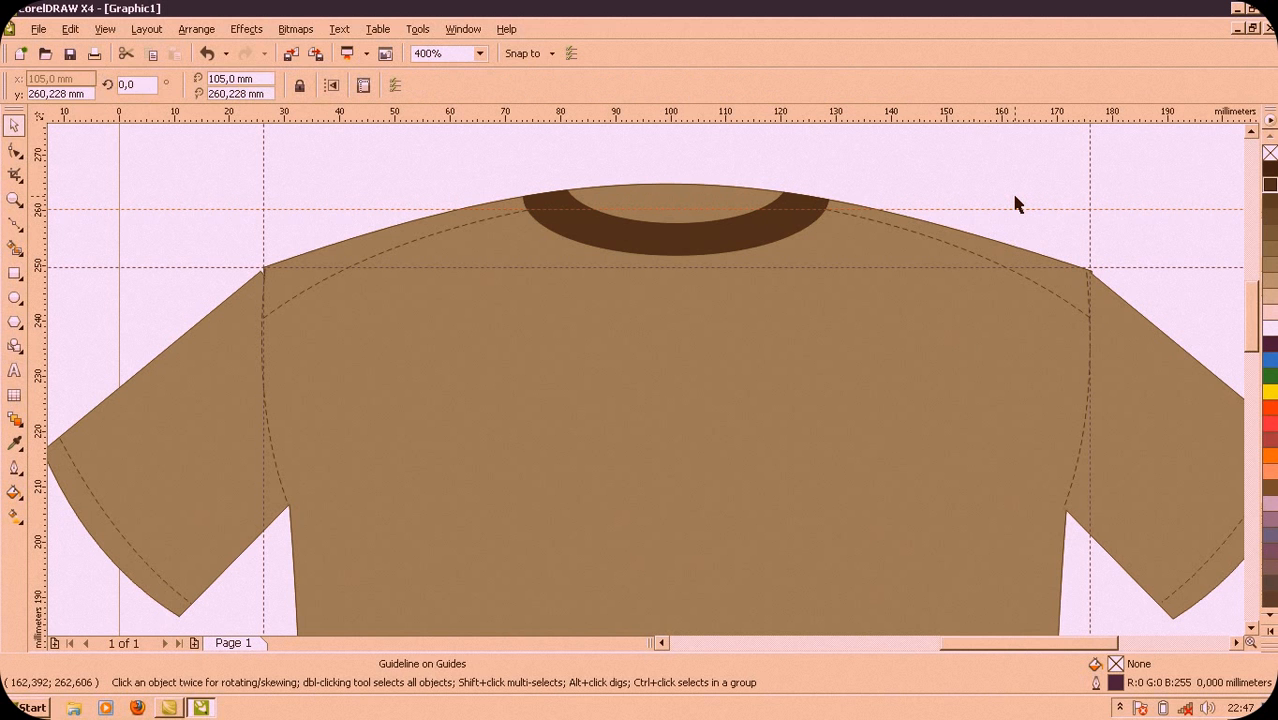
key("Delete")
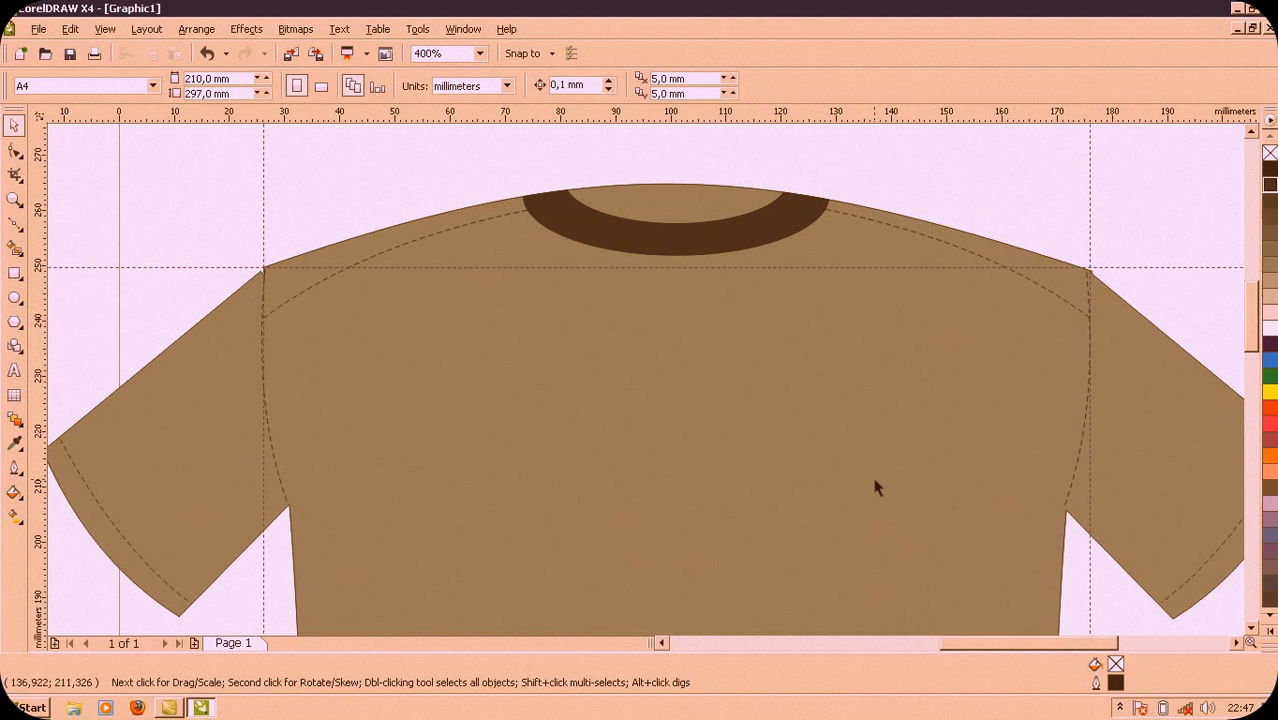
Step: Copy the left sleeve's dashed cuff curve and place the copy near the middle of the shirt's hem
scroll(873, 482, "down", 1)
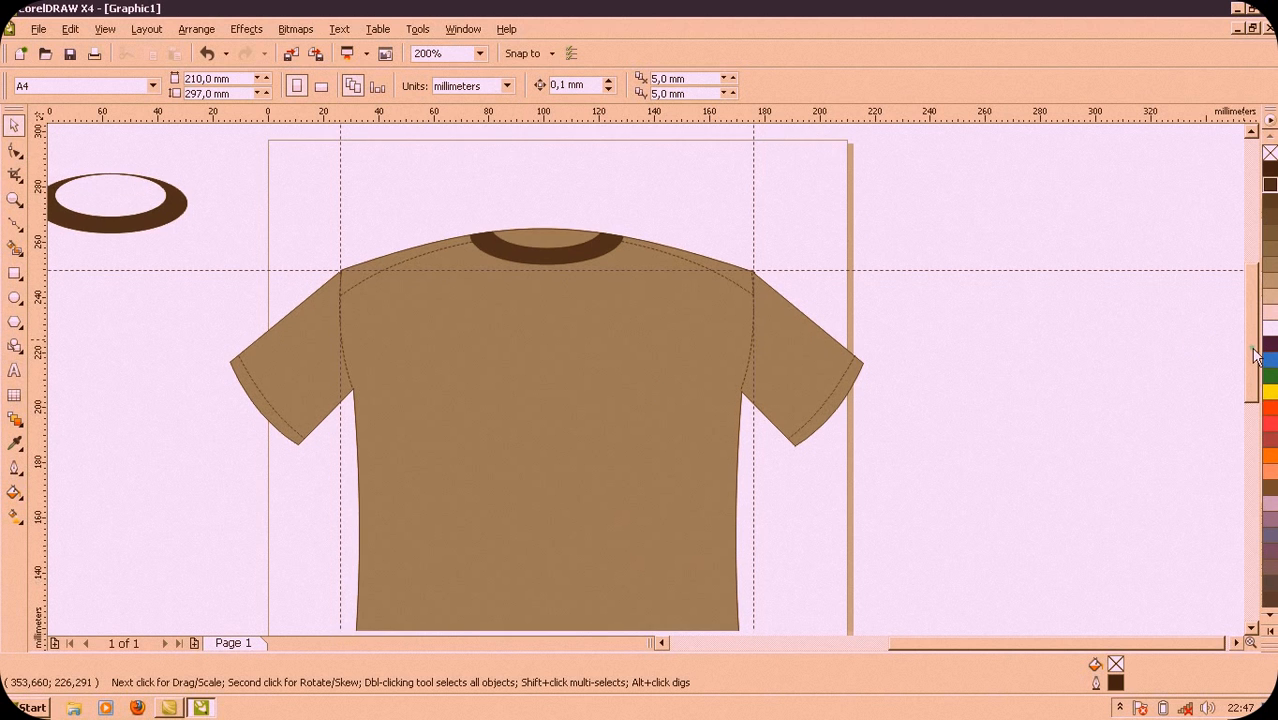
left_click_drag(1253, 352, 1256, 422)
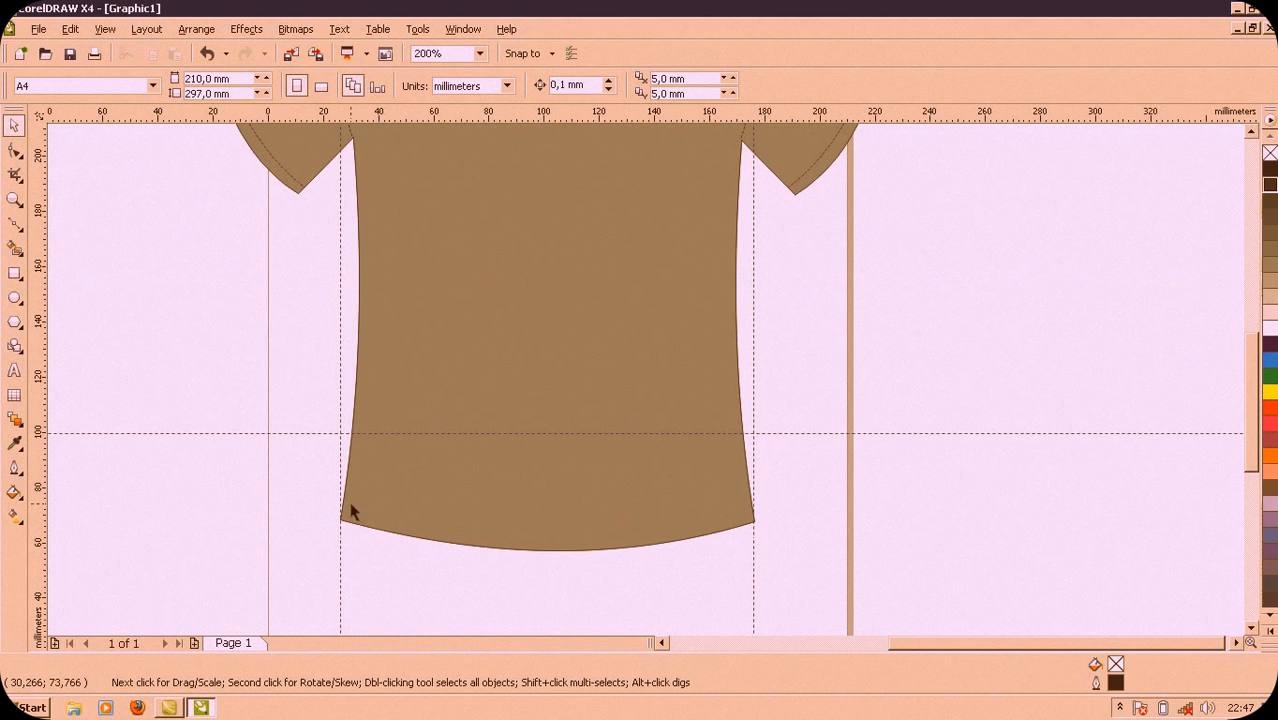
left_click(292, 178)
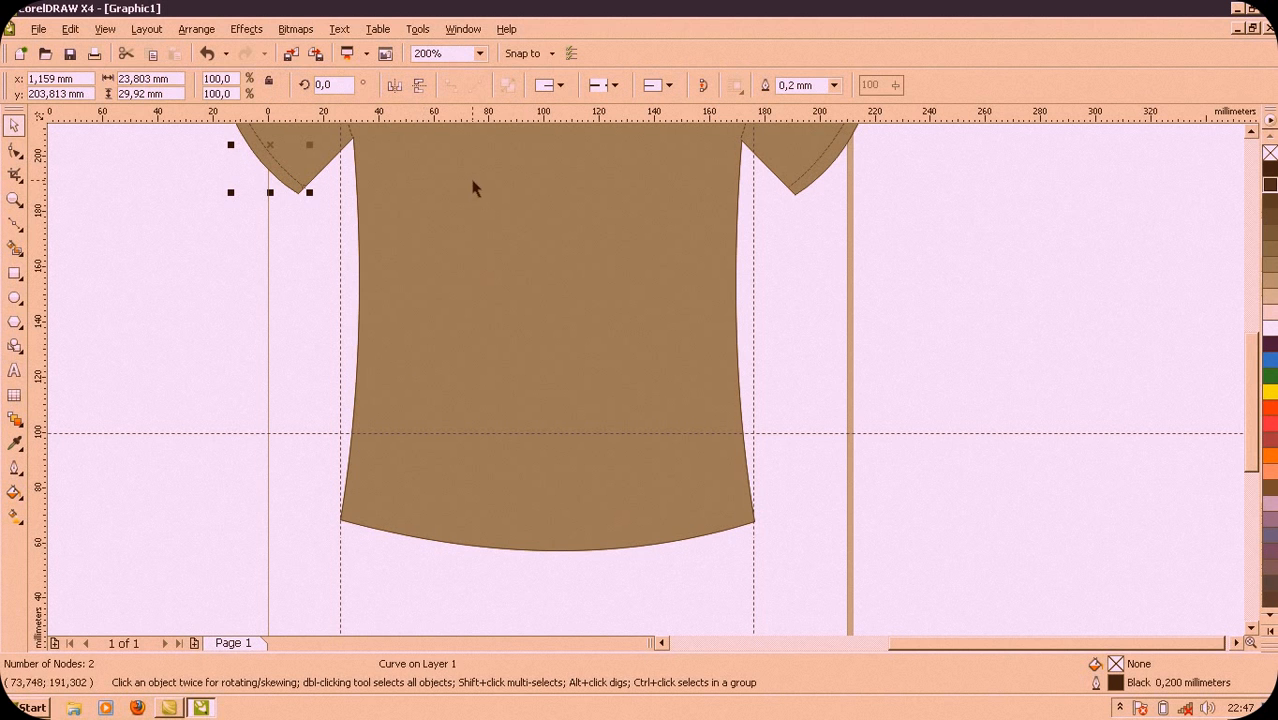
left_click_drag(1250, 422, 1238, 358)
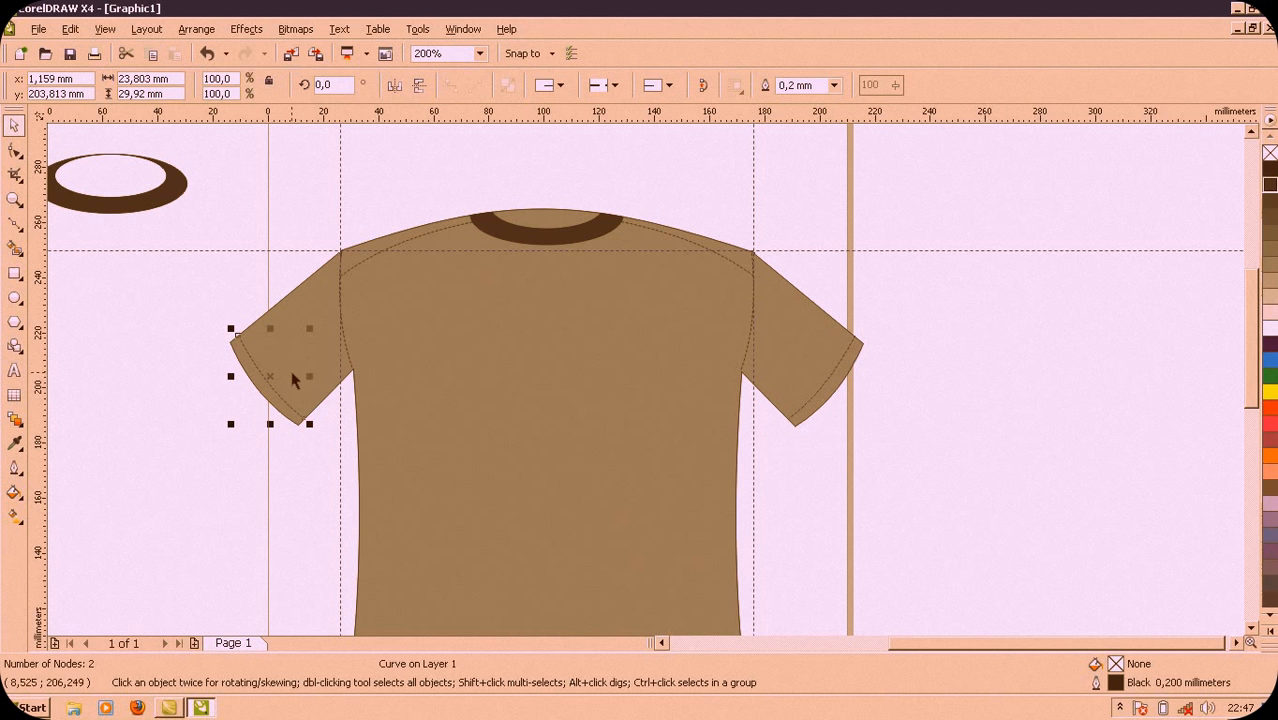
left_click_drag(285, 373, 512, 468)
scroll(1250, 368, "down", 5)
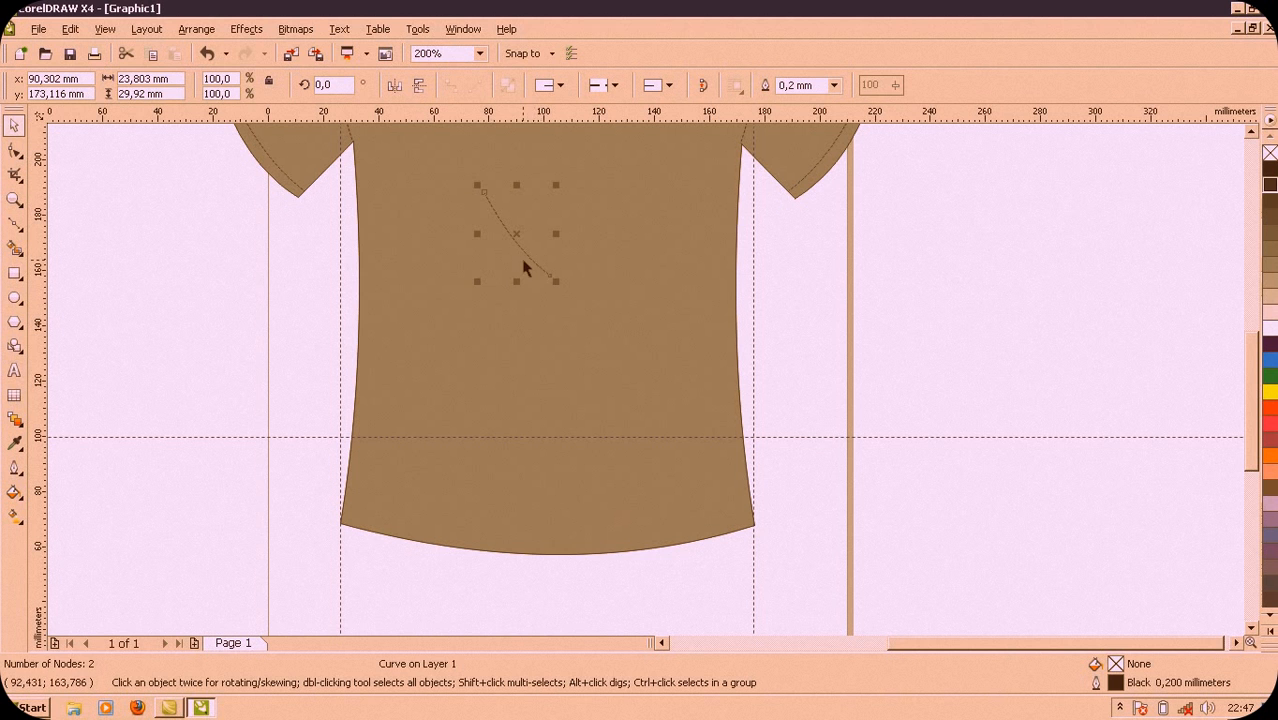
left_click_drag(522, 249, 533, 491)
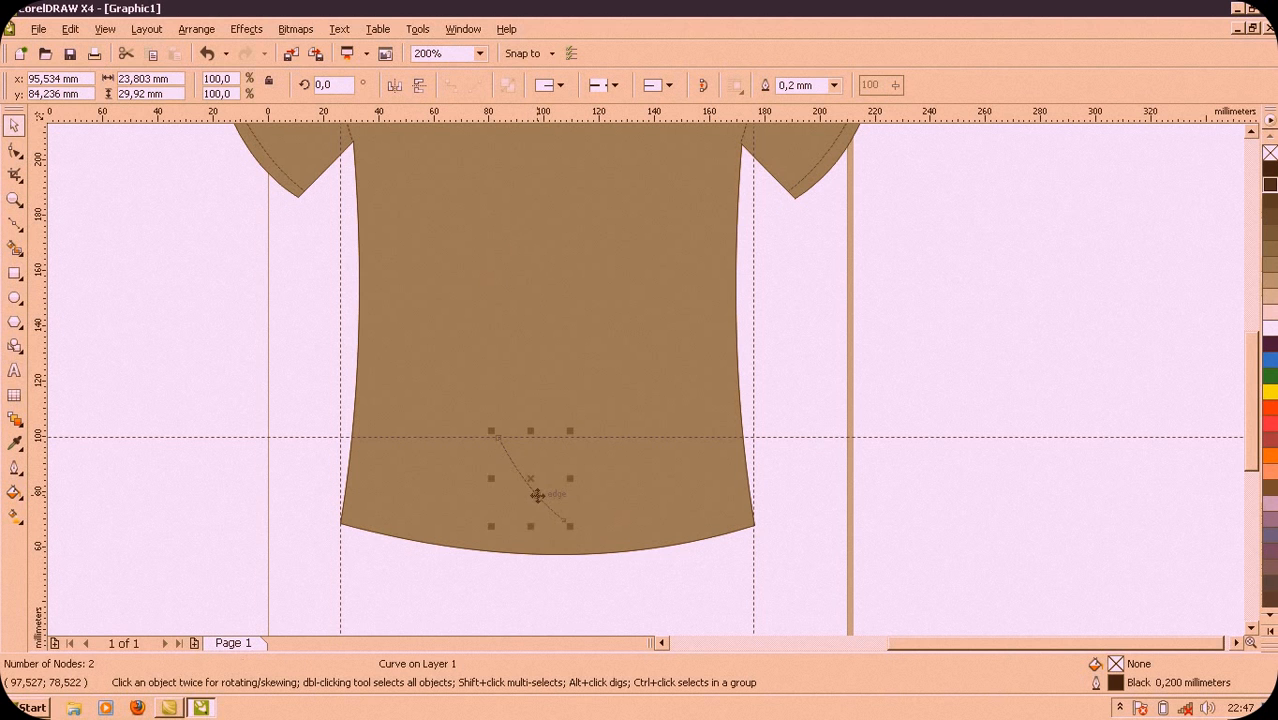
Step: Rotate the hem copy to about 50.3° and scale it to about 383% to span the shirt just above the bottom edge
left_click(533, 491)
left_click_drag(575, 431, 517, 414)
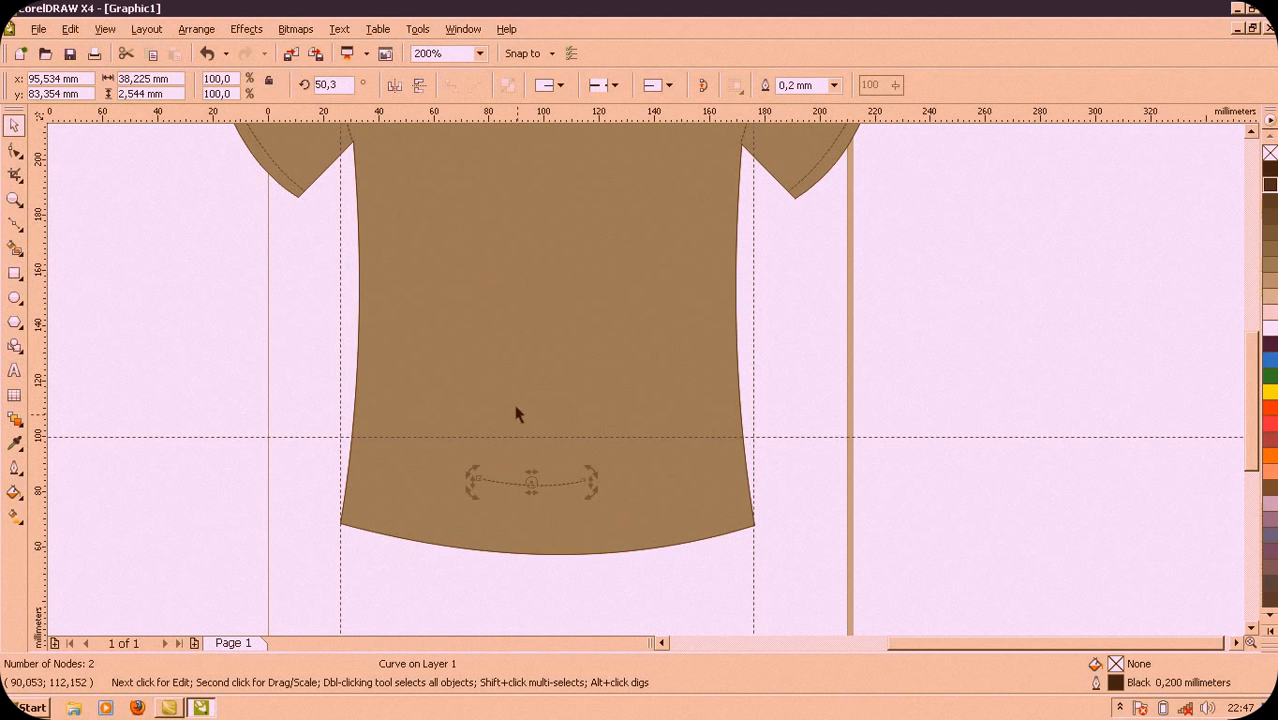
left_click(545, 489)
left_click_drag(560, 489, 857, 459)
left_click_drag(712, 513, 559, 524)
left_click_drag(705, 490, 754, 487)
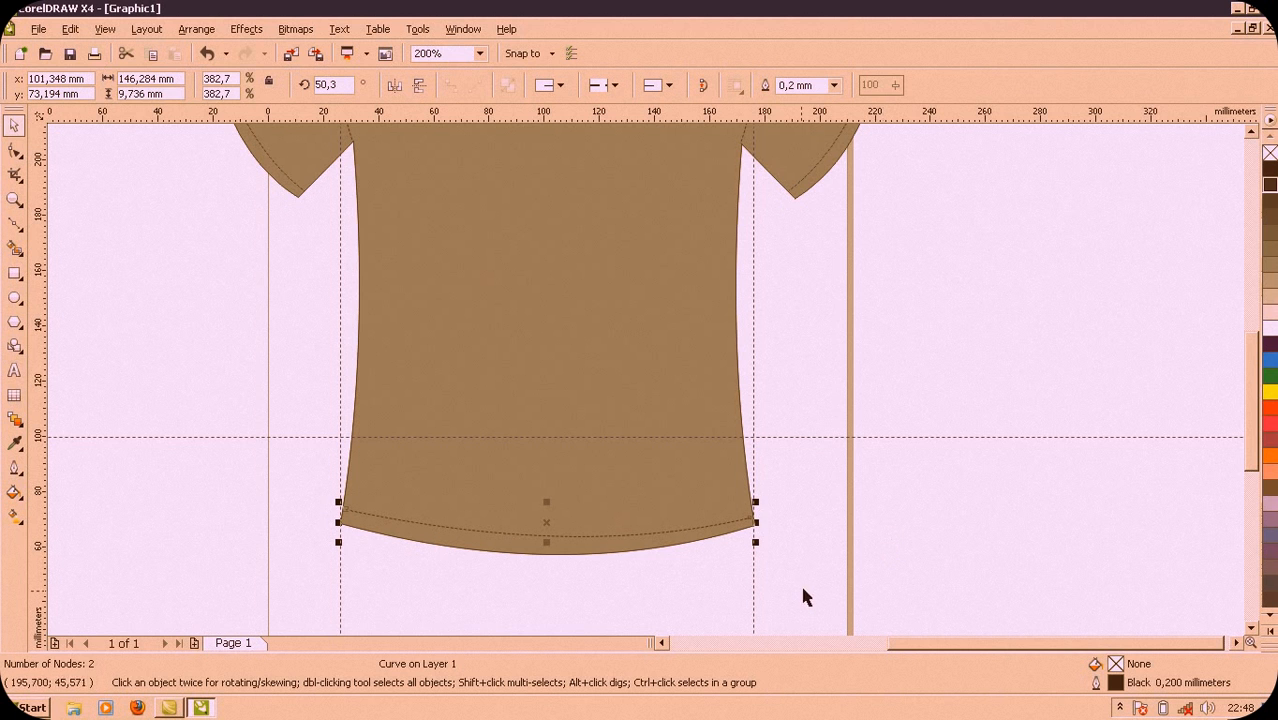
Step: Fine-tune the dashed hem curve's rotation to about 50.8° to follow the shirt's bottom edge
left_click(585, 536)
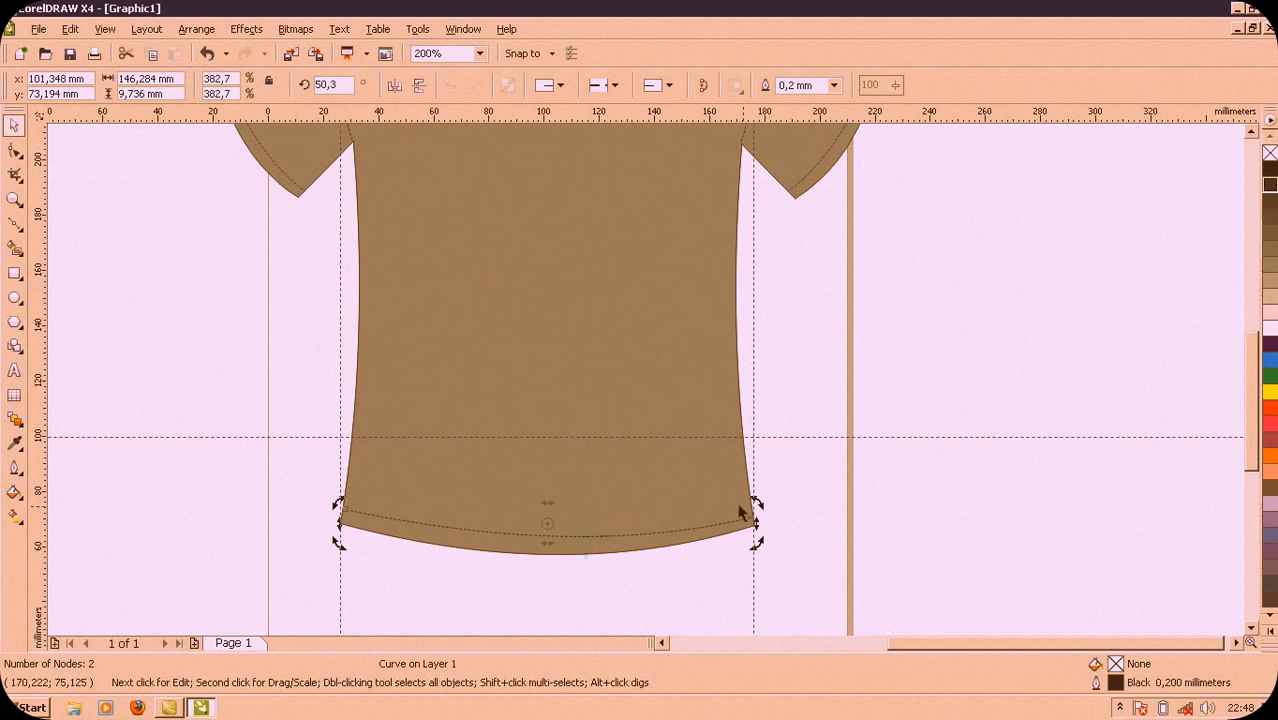
mouse_move(758, 503)
left_mouse_down()
mouse_move(760, 514)
mouse_move(755, 503)
left_mouse_up()
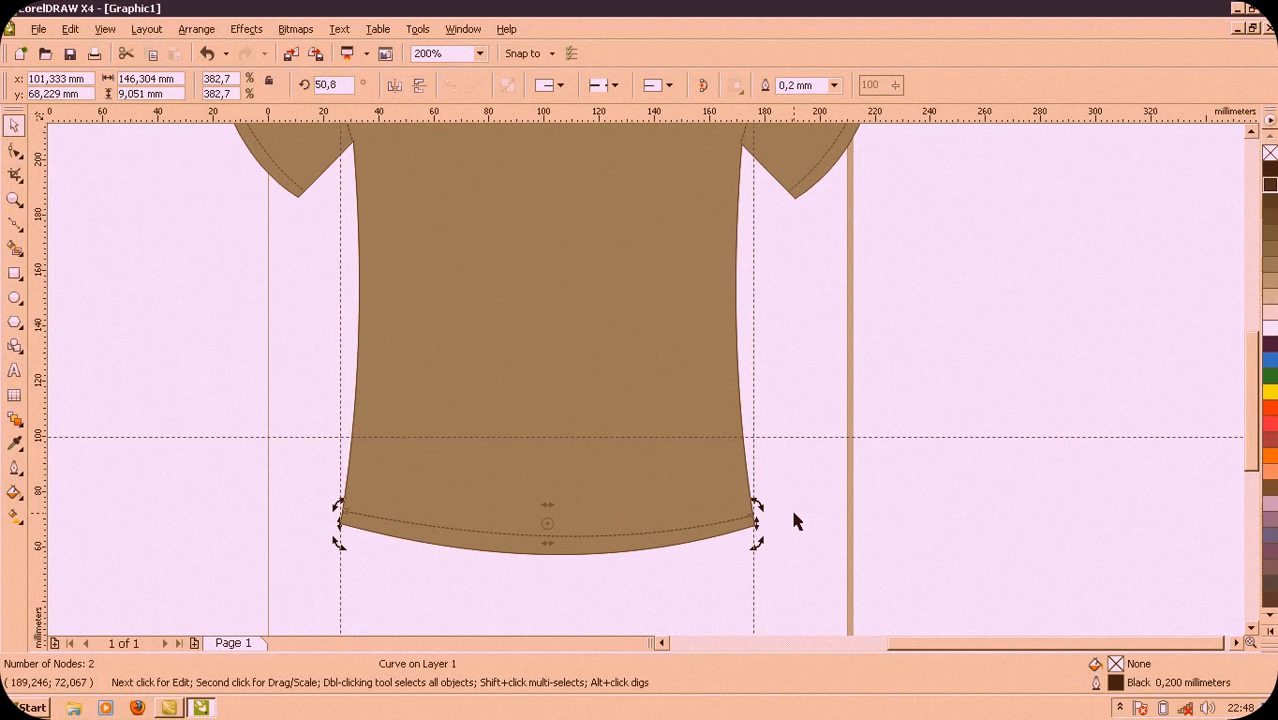
left_click(640, 500)
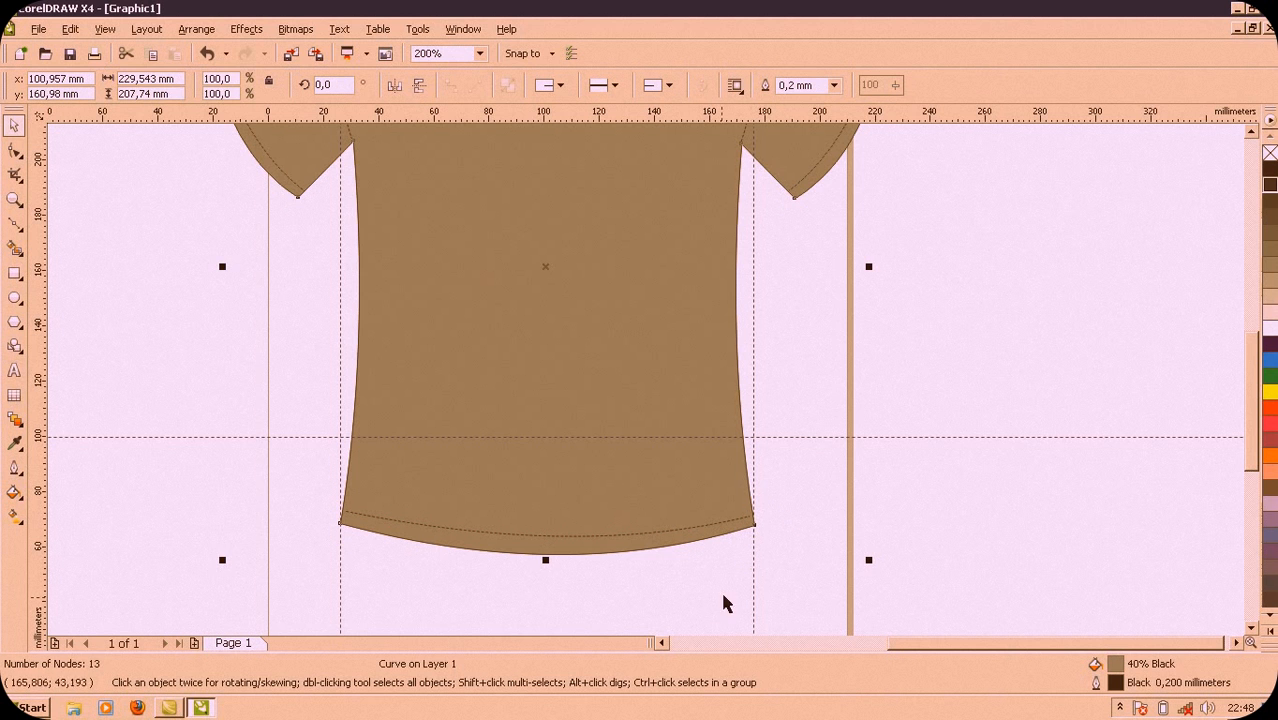
left_click(642, 534)
left_click(642, 528)
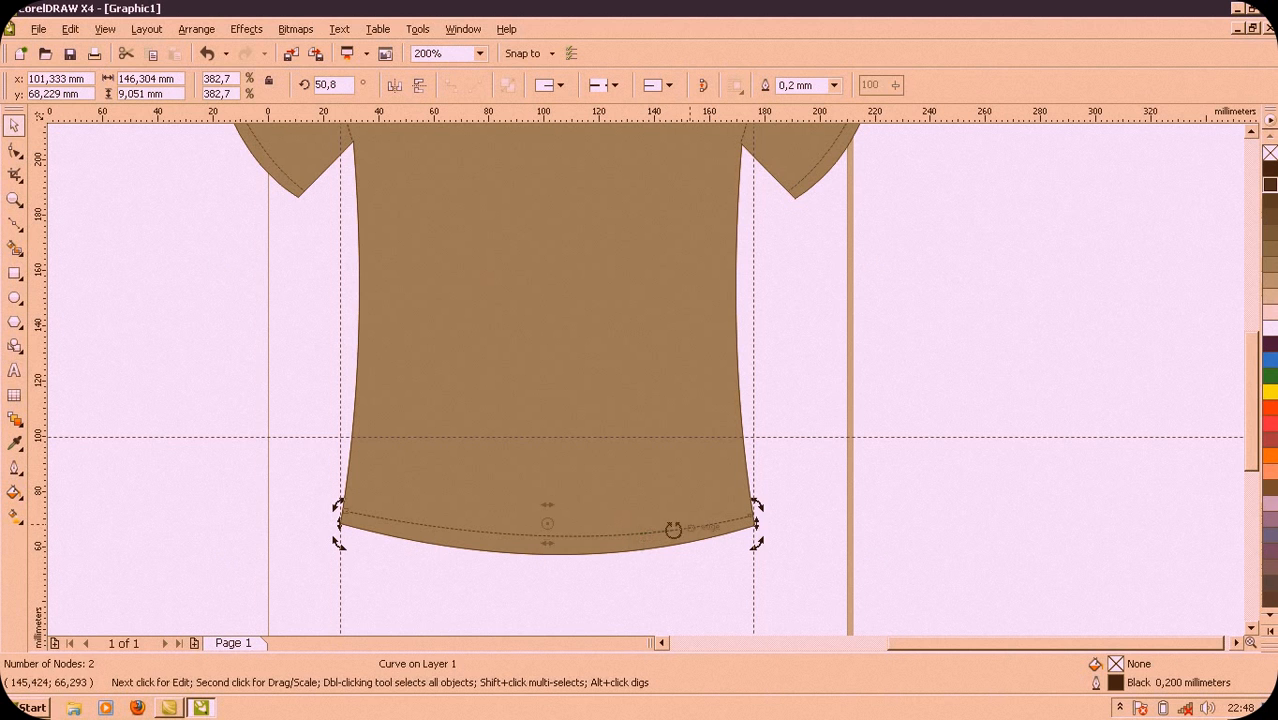
Step: Try a further slight rotation of the dashed hem curve and undo it
left_click_drag(763, 512, 759, 505)
left_click(759, 505)
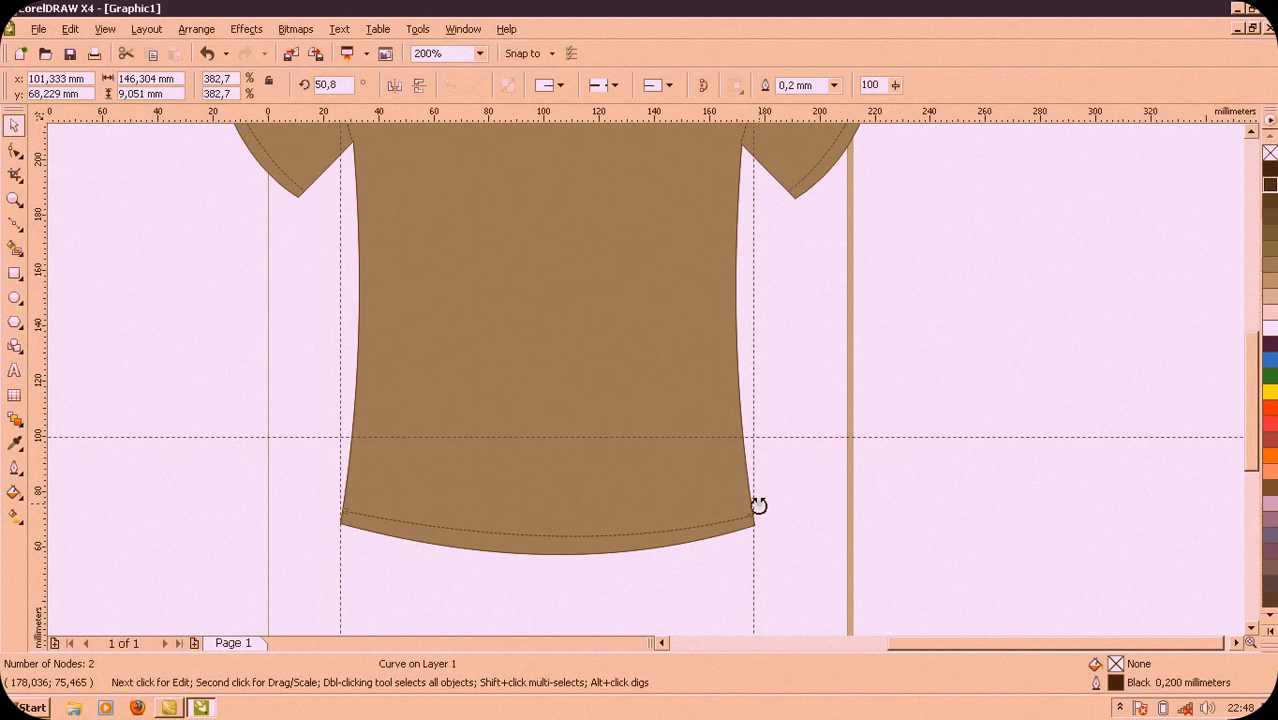
scroll(736, 528, "up", 1)
left_click_drag(687, 344, 685, 340)
left_click(634, 429)
scroll(645, 388, "down", 1)
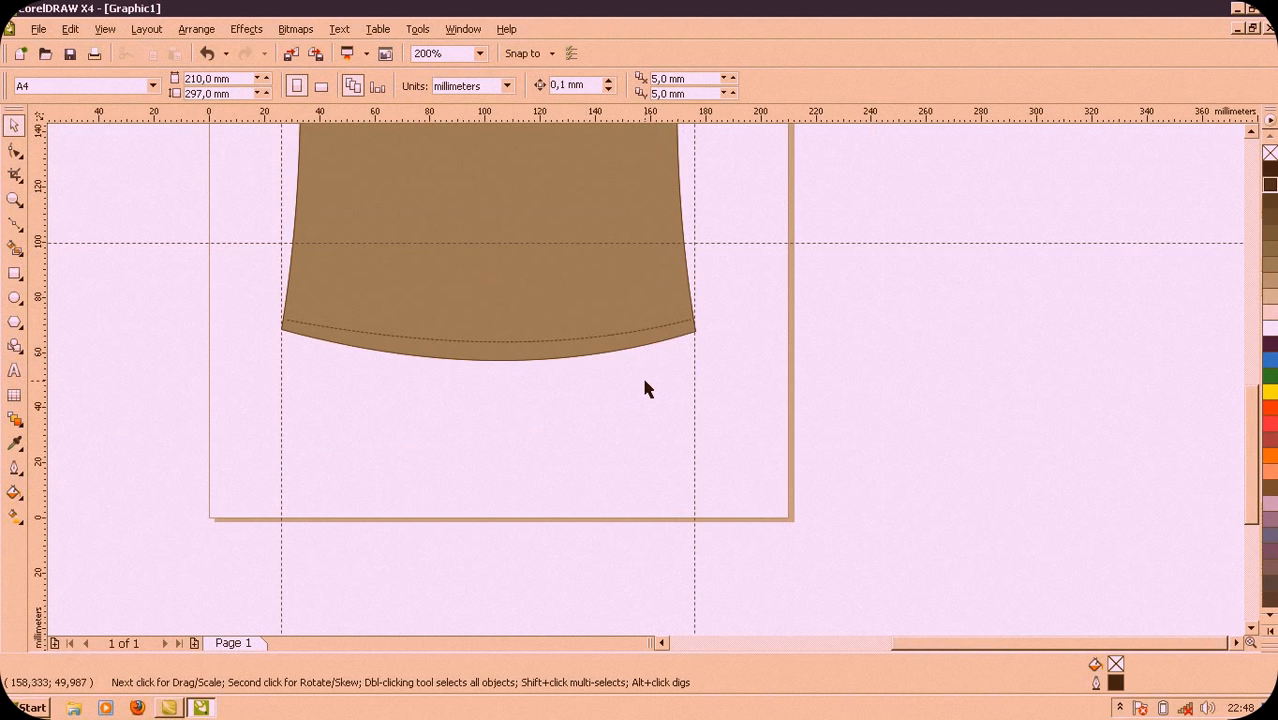
left_click(354, 312)
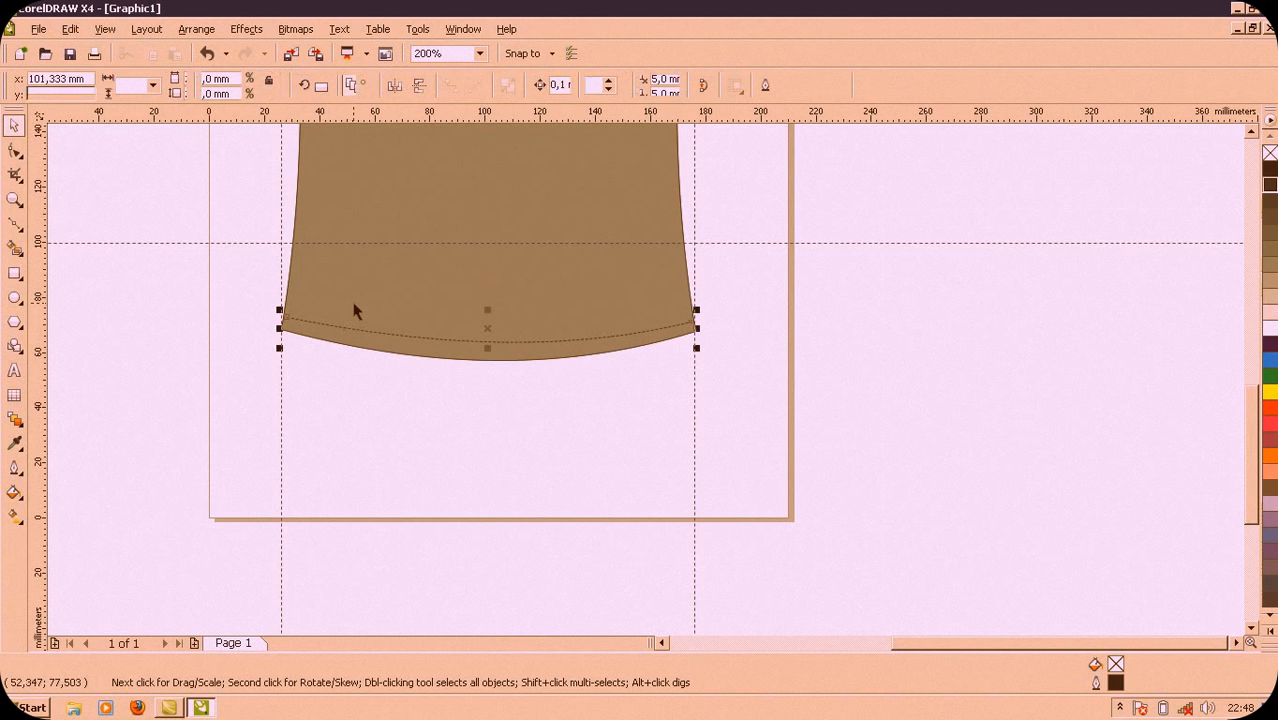
left_click(597, 423)
Step: Move the right end node of the dashed hem curve slightly up and outward onto the shirt's right side edge
left_click(542, 350)
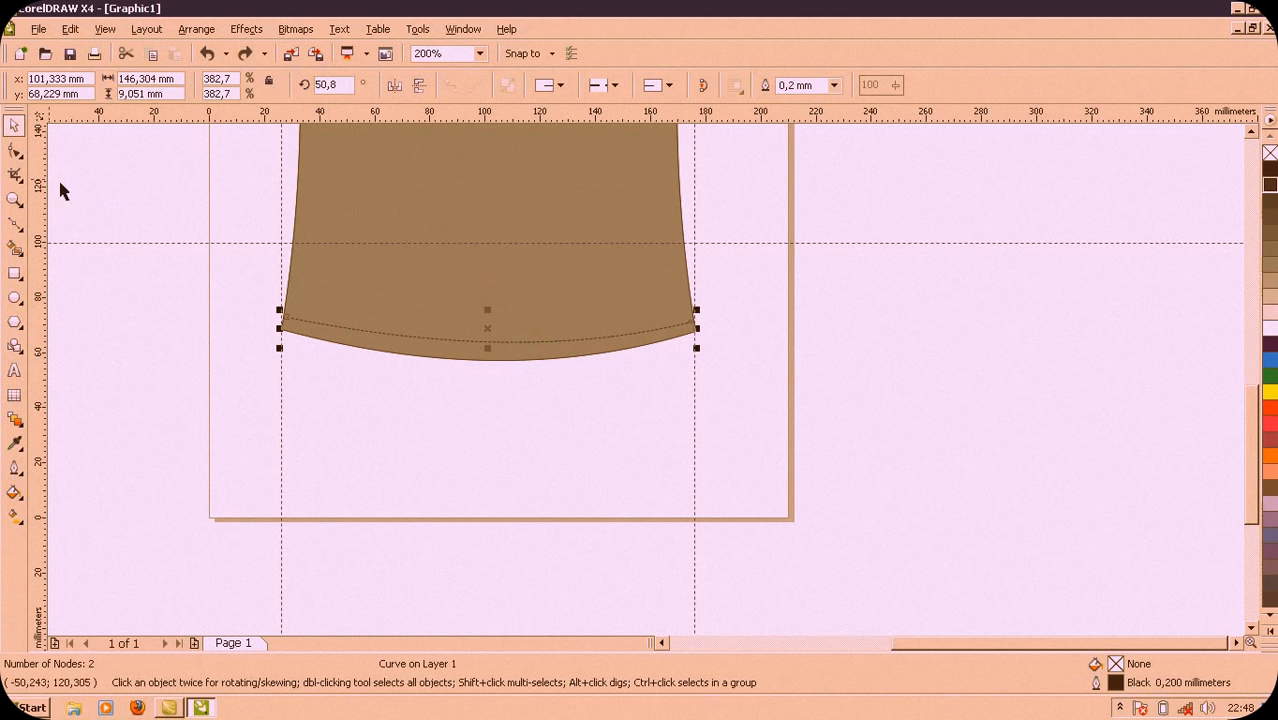
left_click(15, 150)
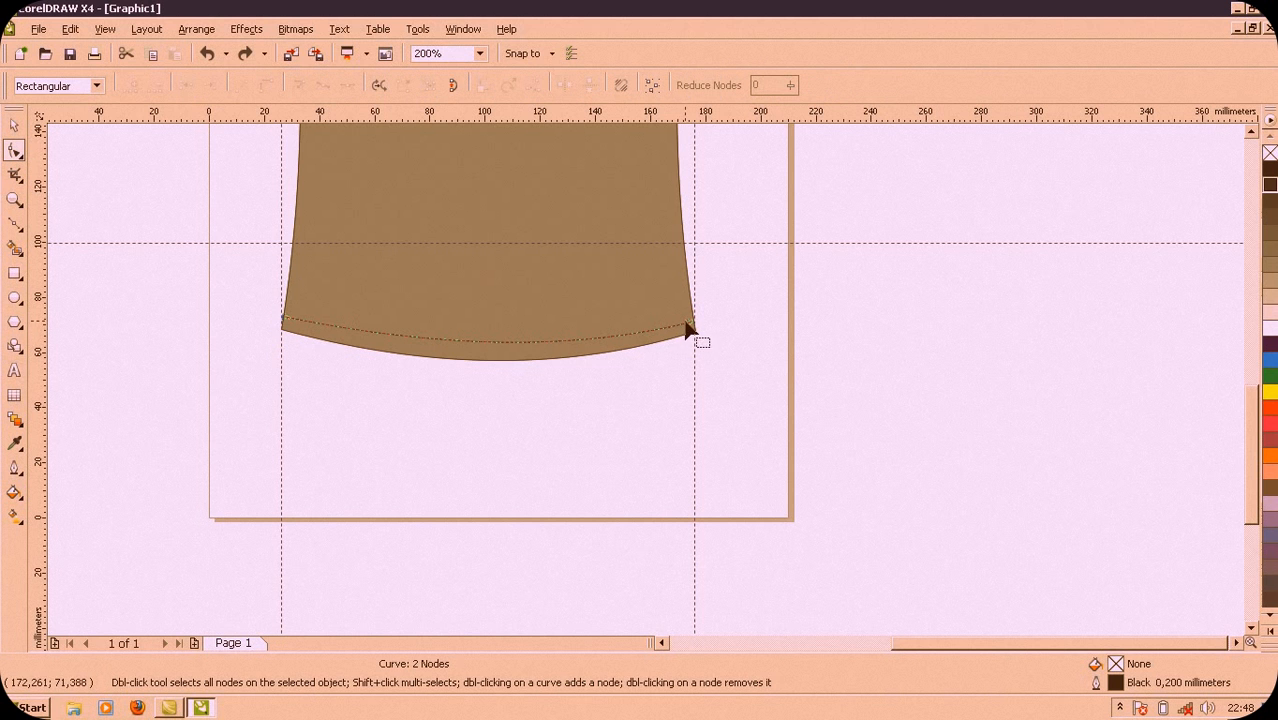
scroll(690, 333, "up", 1)
left_click_drag(647, 384, 655, 375)
scroll(648, 385, "down", 2)
scroll(645, 387, "up", 1)
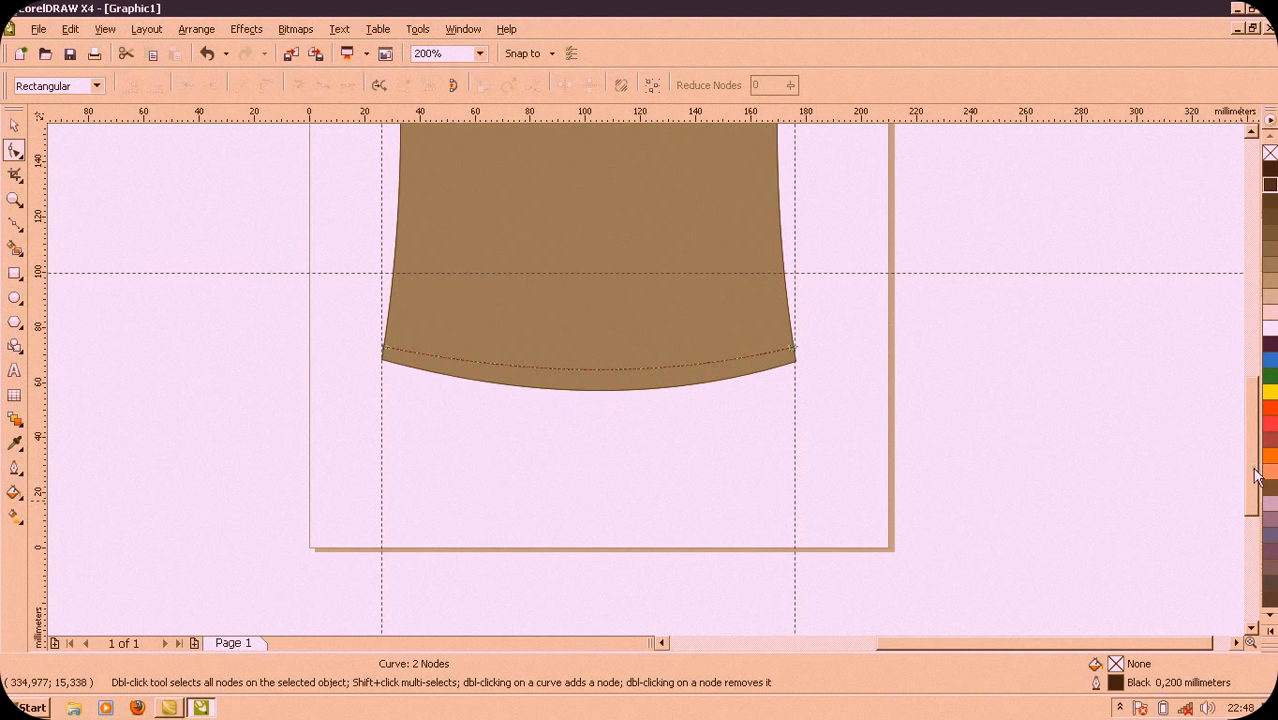
Step: Delete the leftover grey square beside the page and the spare dark collar ring near the shirt's left shoulder
left_click_drag(1258, 478, 1228, 391)
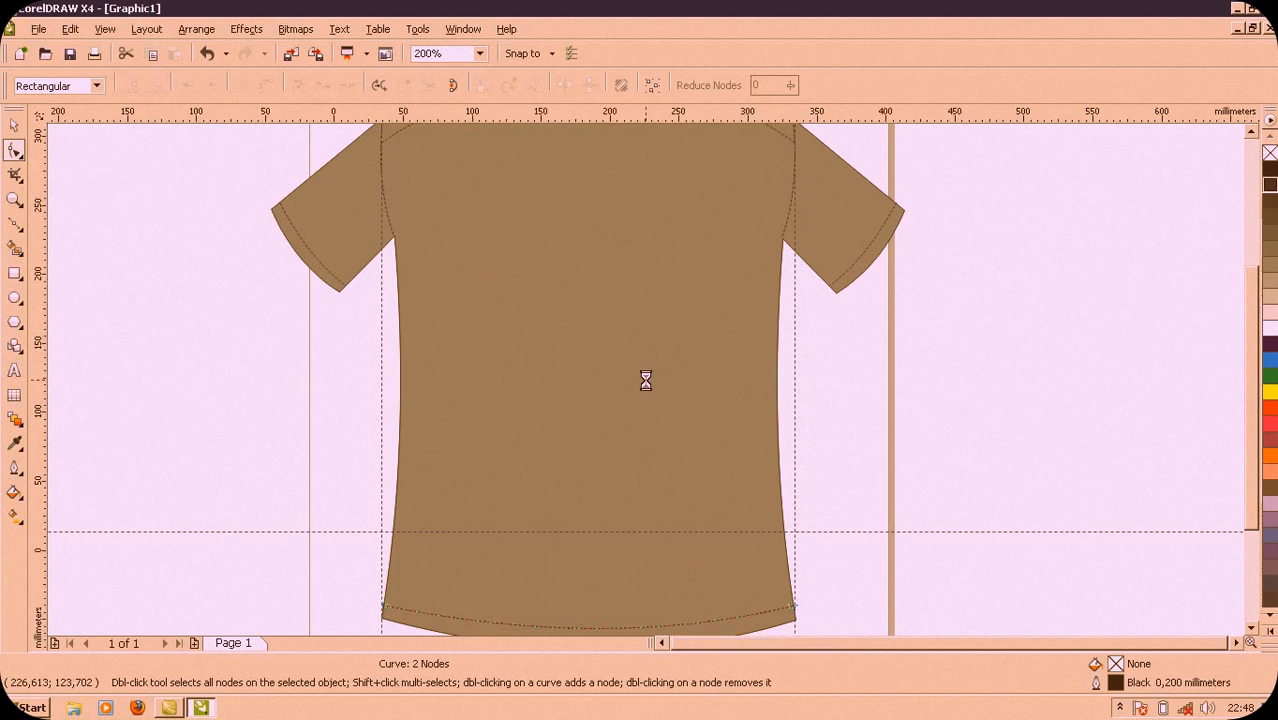
scroll(645, 383, "down", 1)
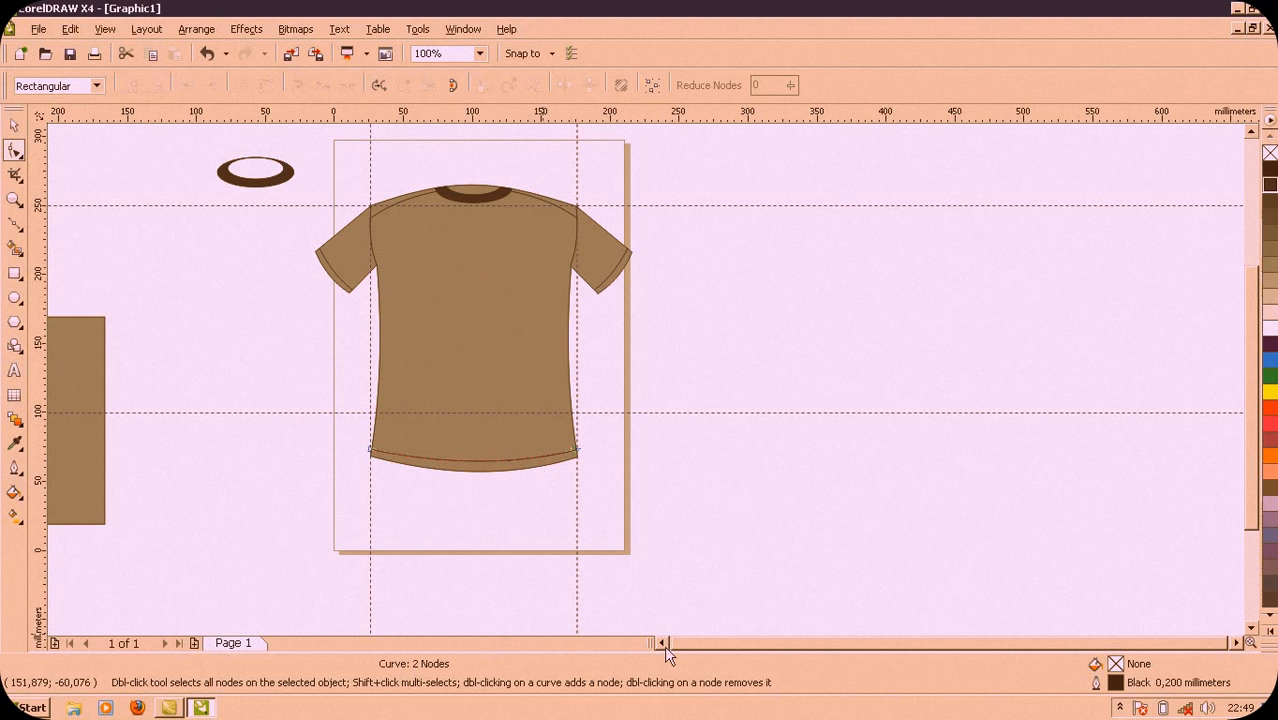
left_click(94, 394)
left_click(15, 125)
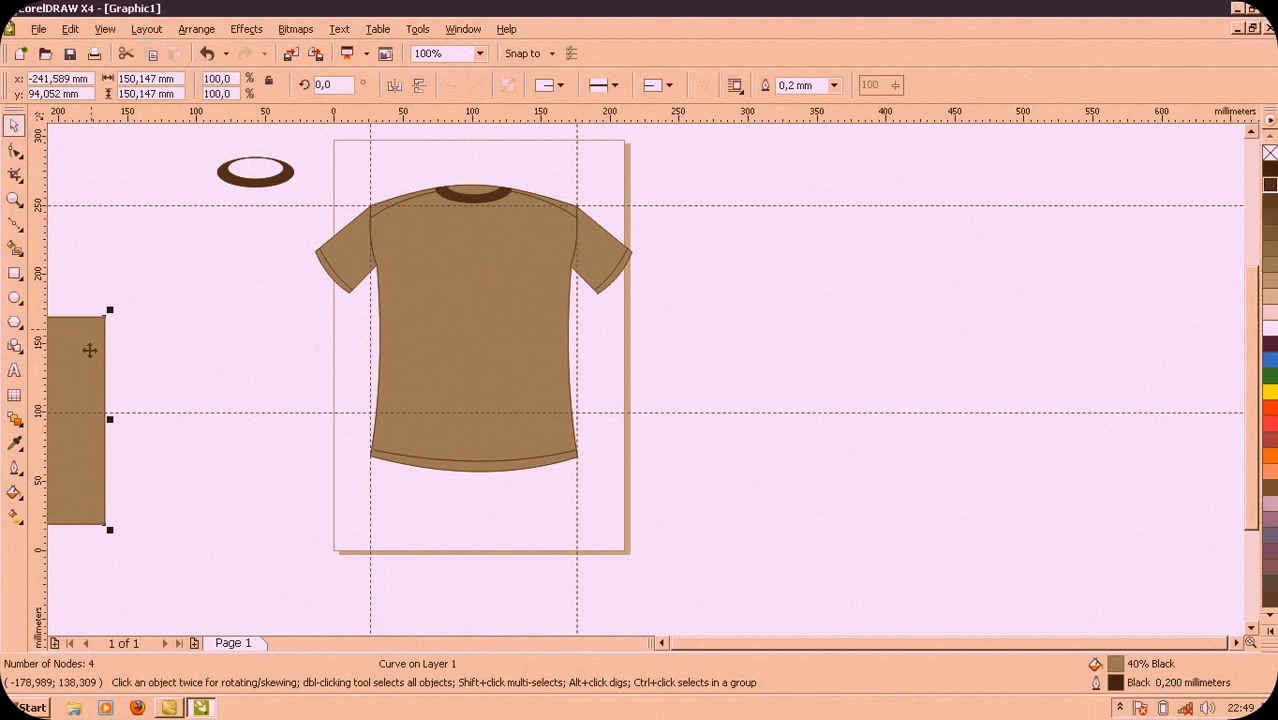
key("Delete")
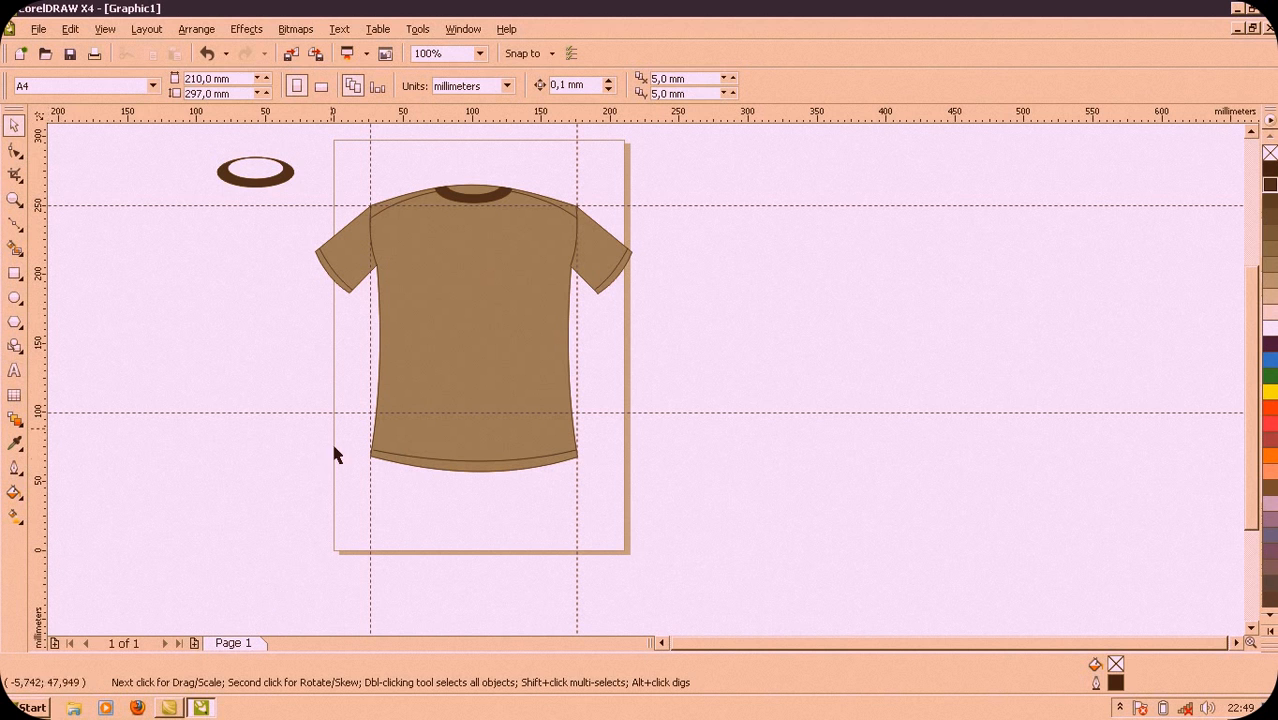
left_click(250, 180)
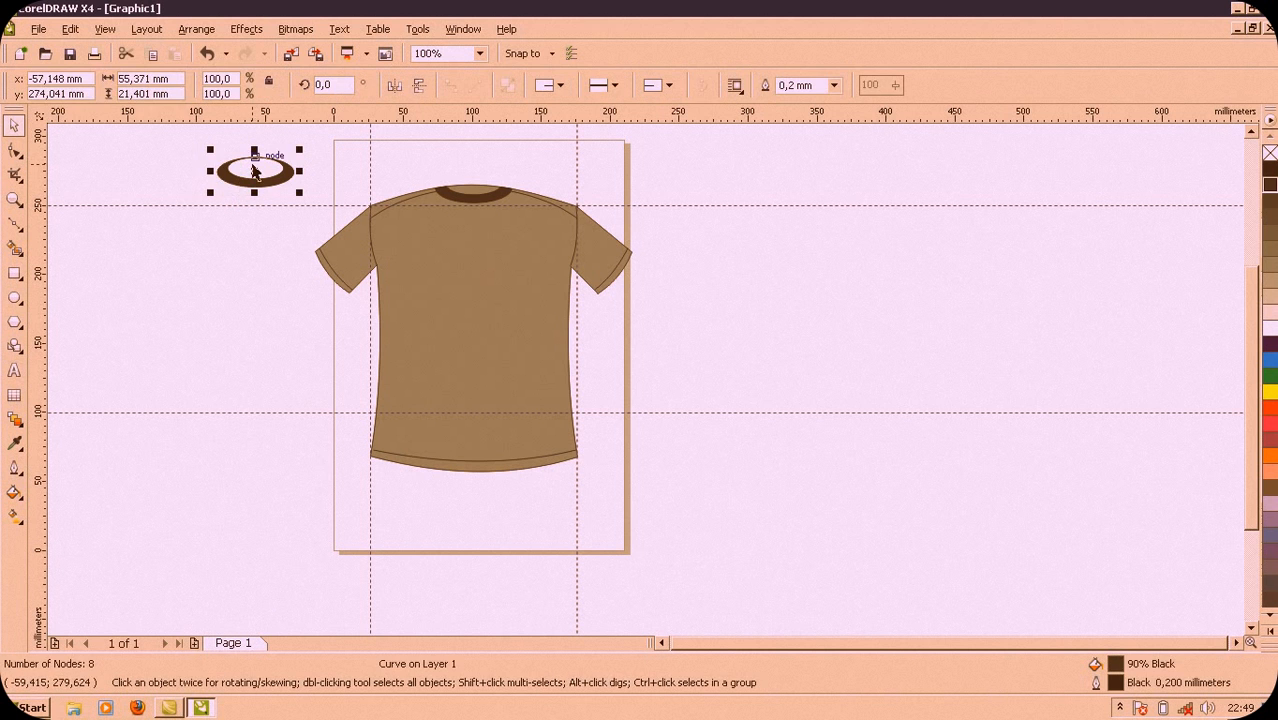
key("Delete")
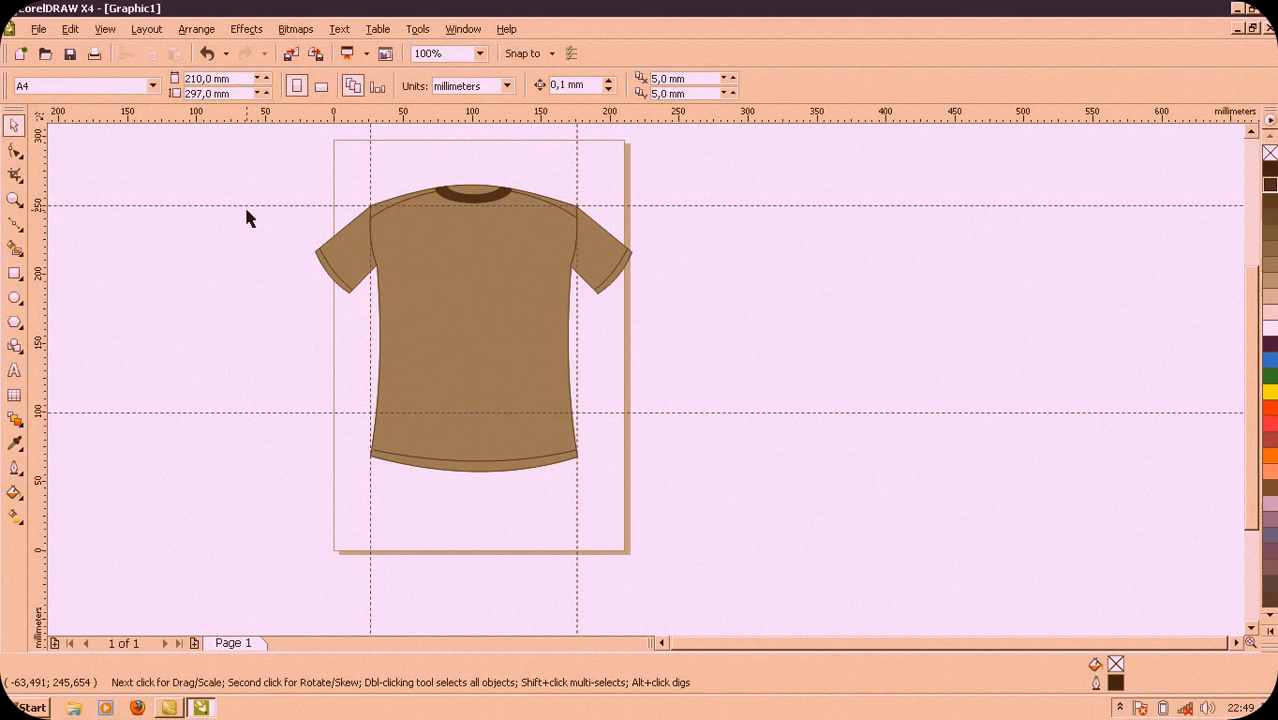
Step: Delete the two horizontal and two vertical guidelines crossing the T-shirt
left_click(244, 205)
key("Delete")
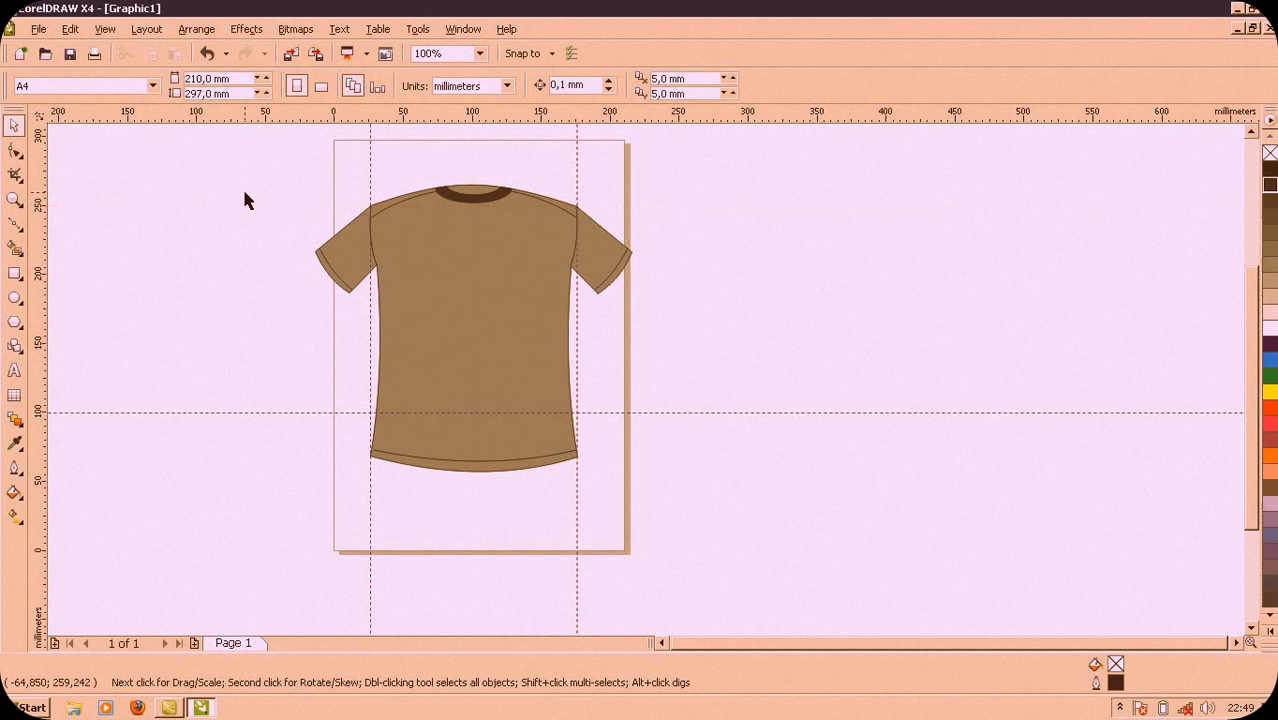
left_click(369, 161)
key("Delete")
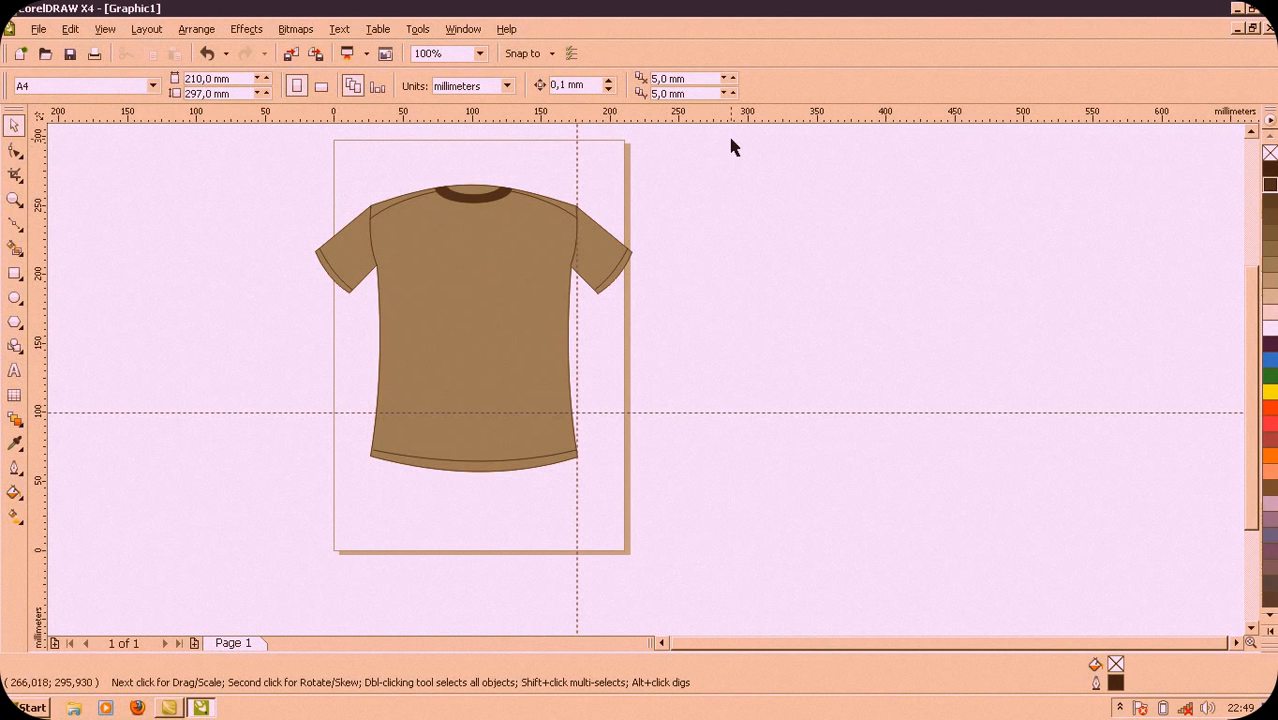
left_click(576, 174)
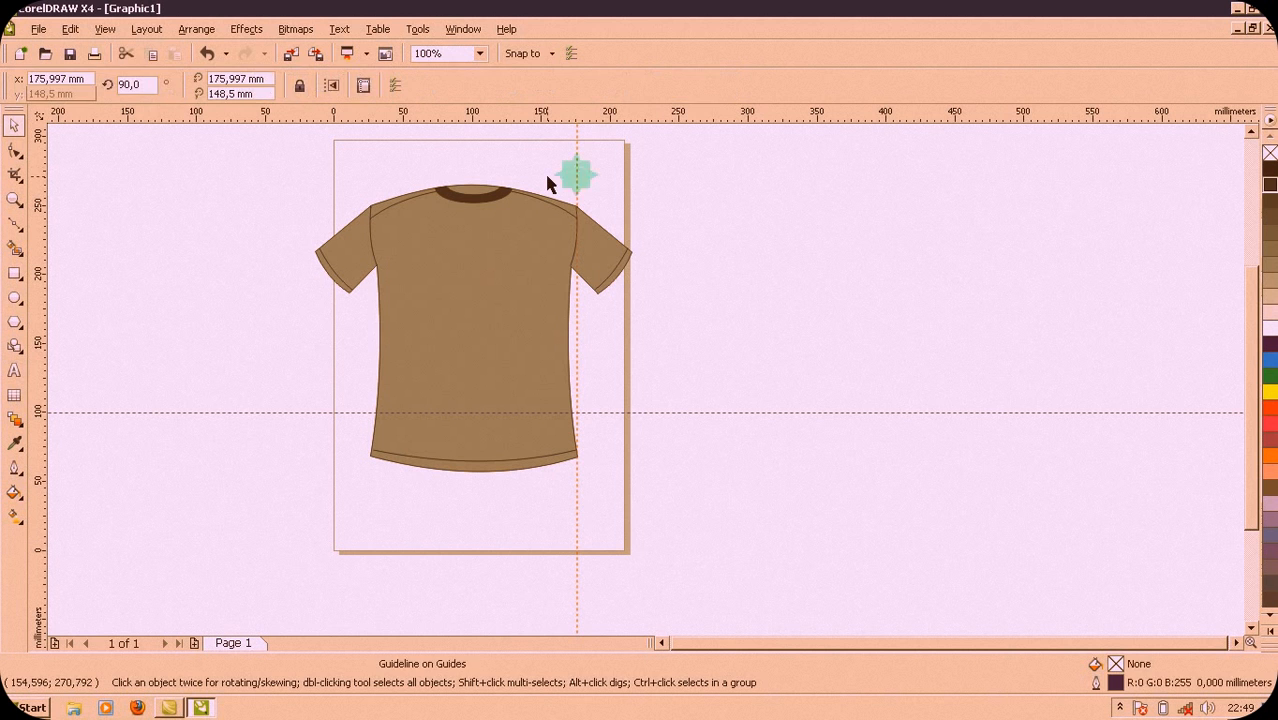
key("Delete")
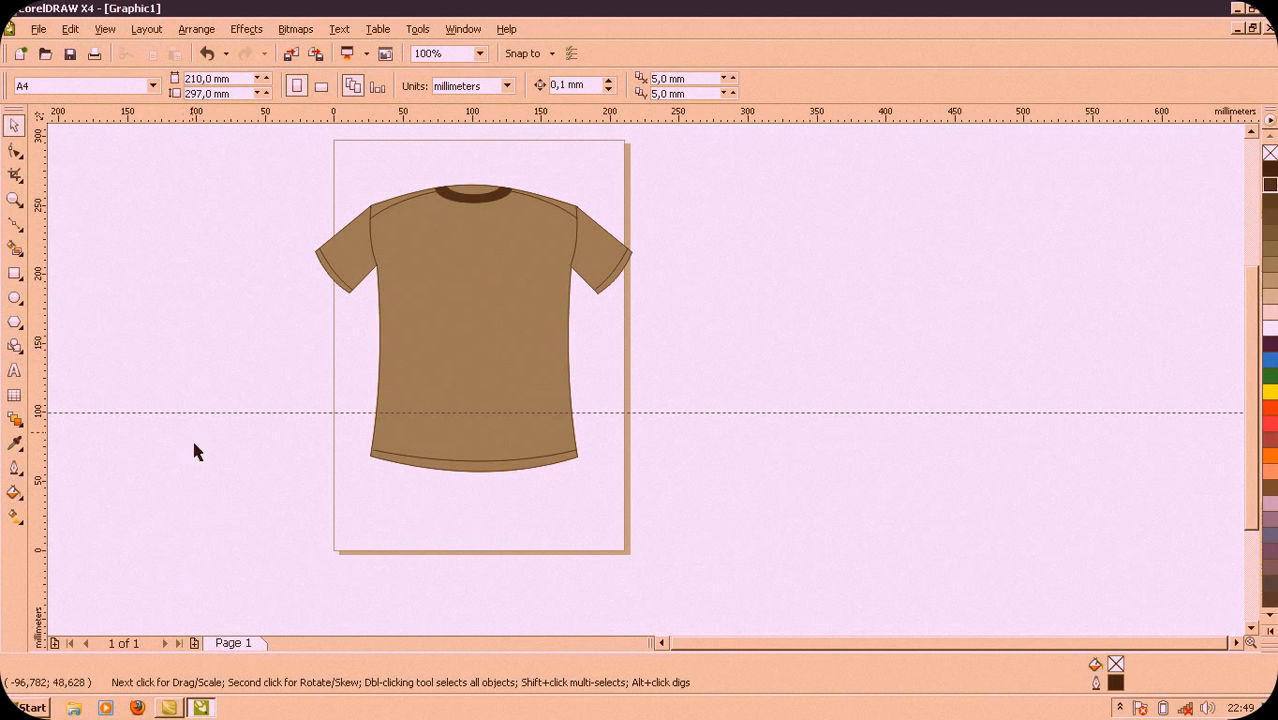
left_click(191, 412)
key("Delete")
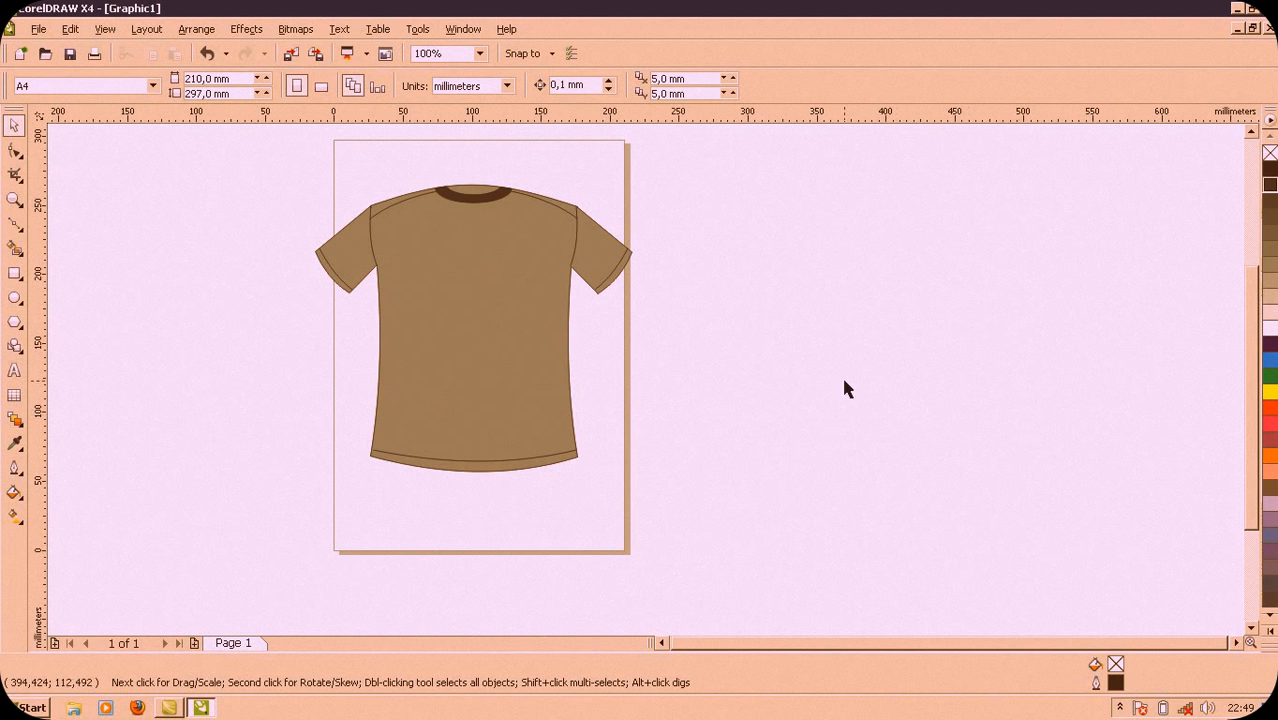
left_click(1120, 708)
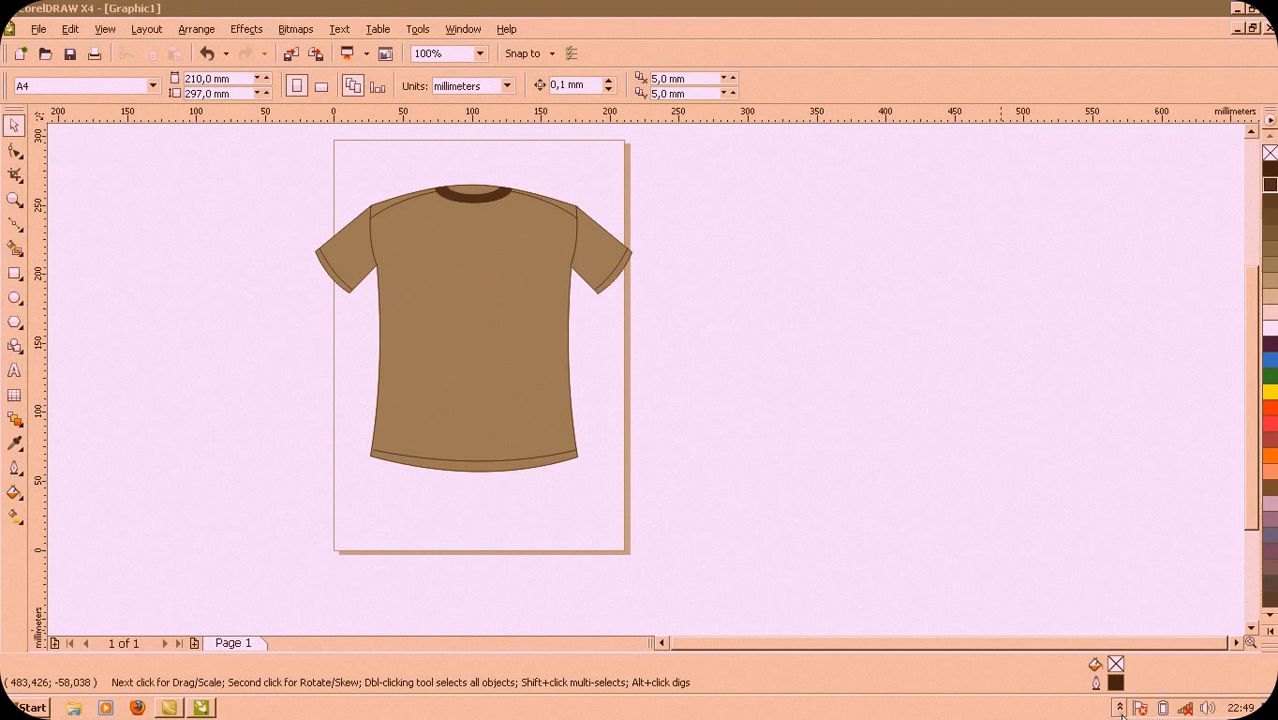